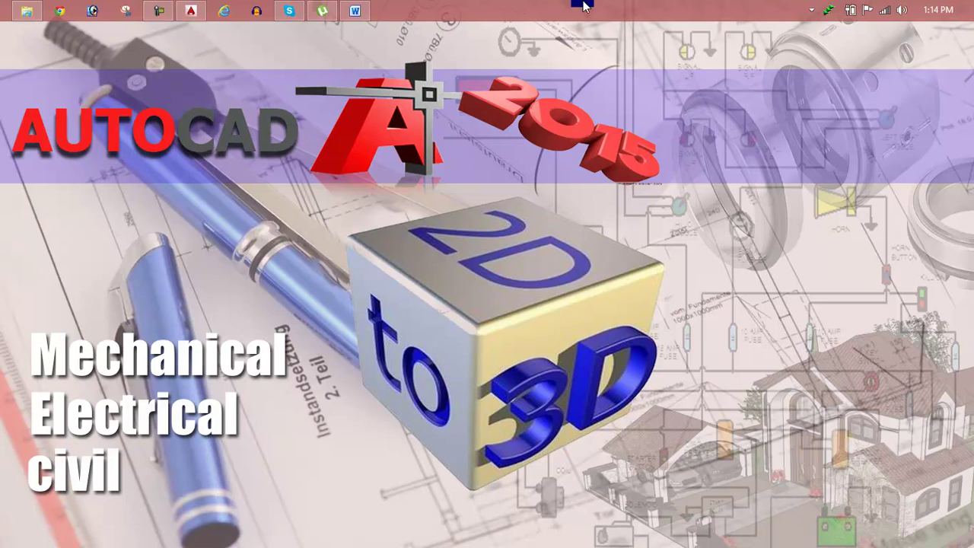
- Open the Lesson 65 Word document that lists the extrude topics
click(354, 11)
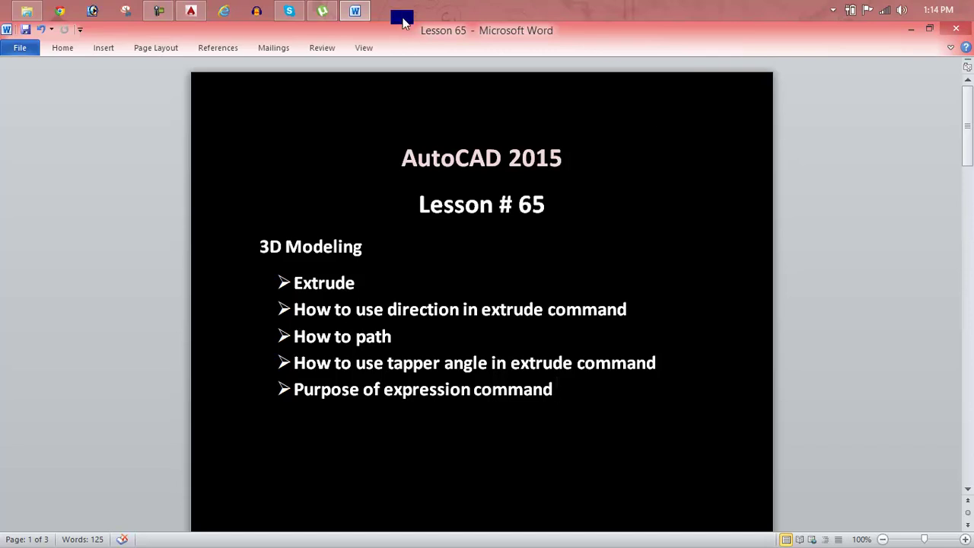
- Switch from the Word outline to the empty AutoCAD Drawing1
click(191, 11)
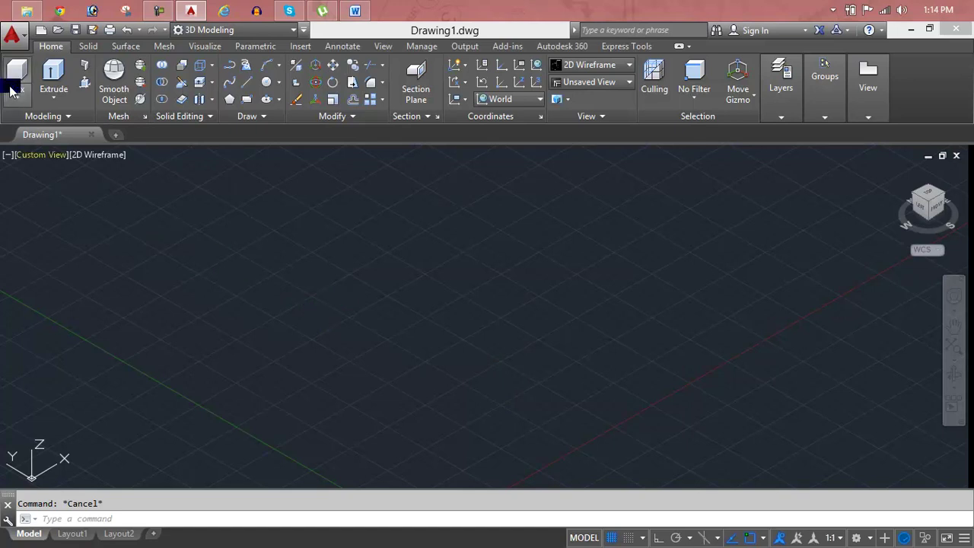
click(52, 100)
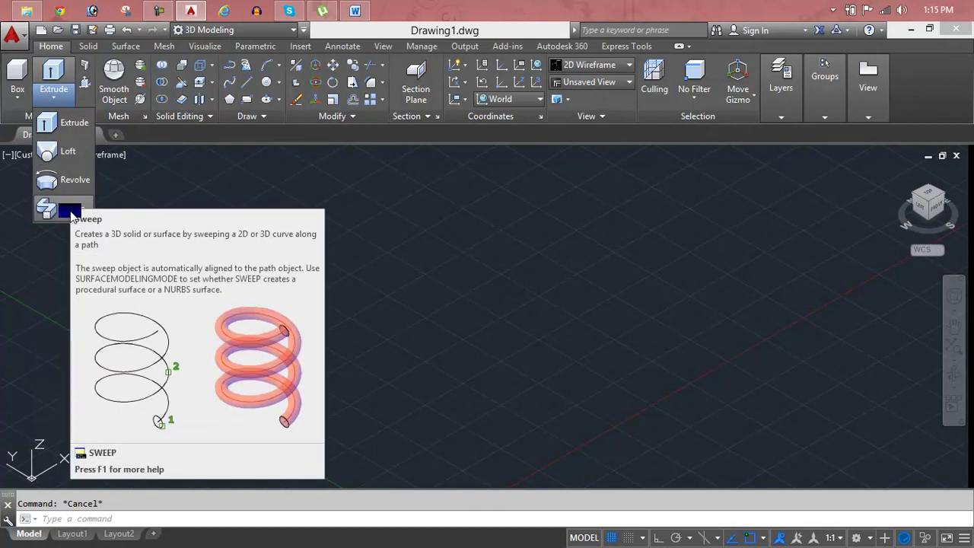
click(85, 70)
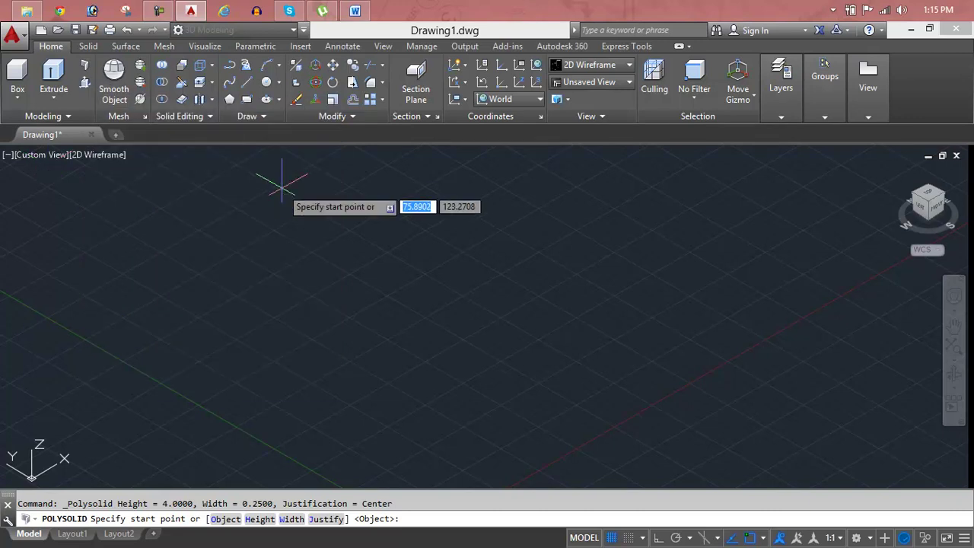
key(Escape)
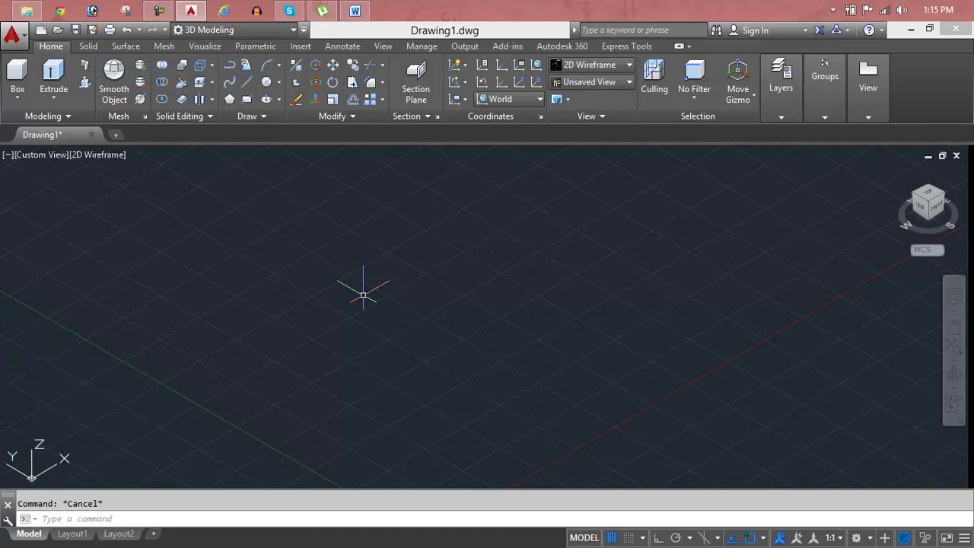
text(re)
key(Escape)
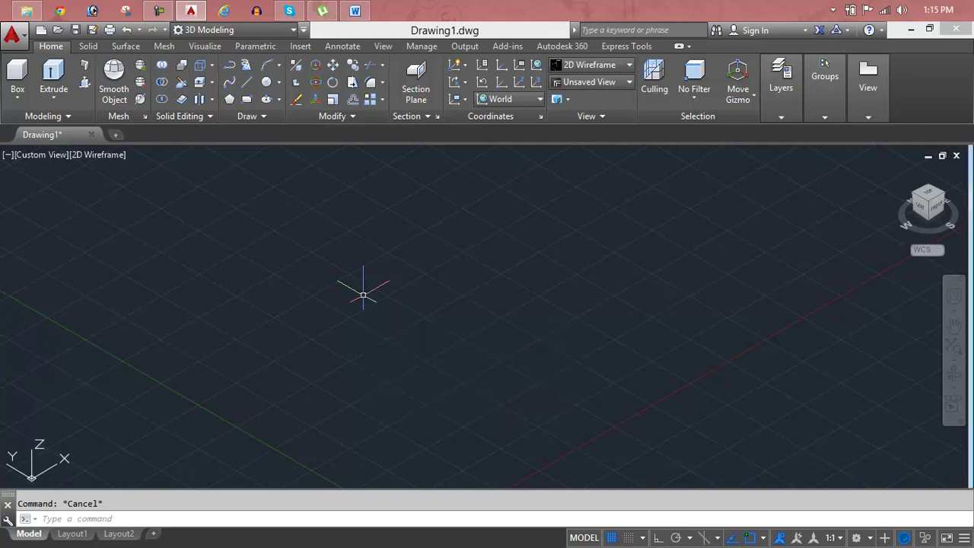
- Switch to Top view and draw a rectangle with RECTANG
click(57, 161)
click(101, 190)
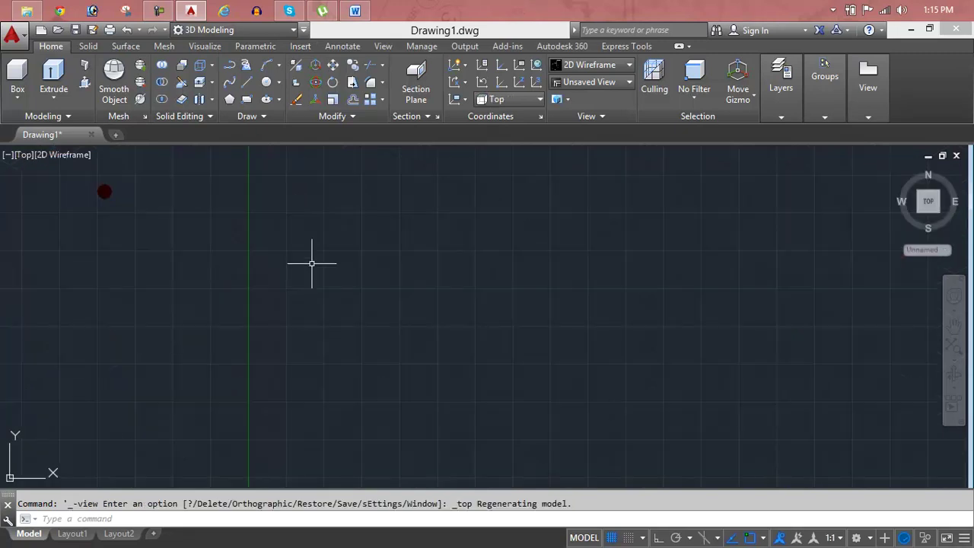
key(Escape)
text(rec)
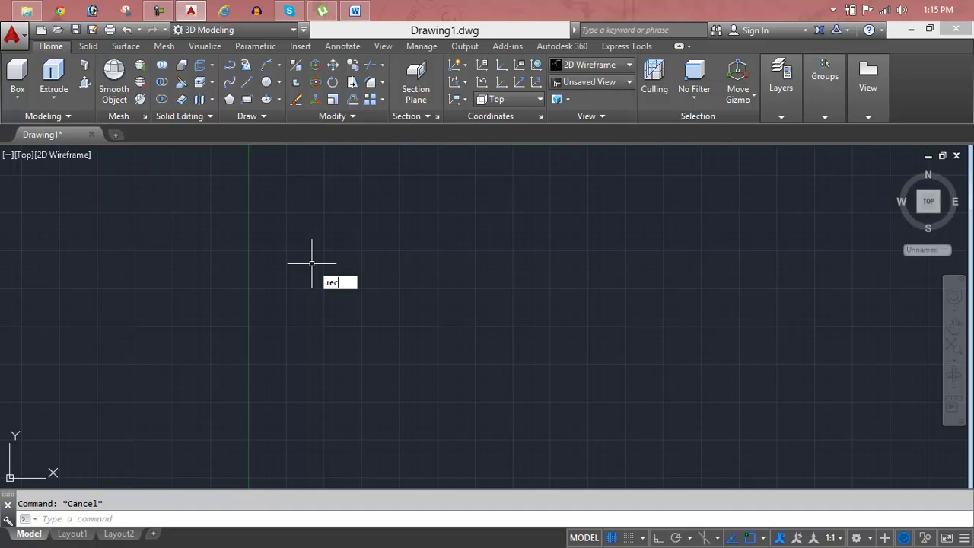
key(Return)
click(329, 245)
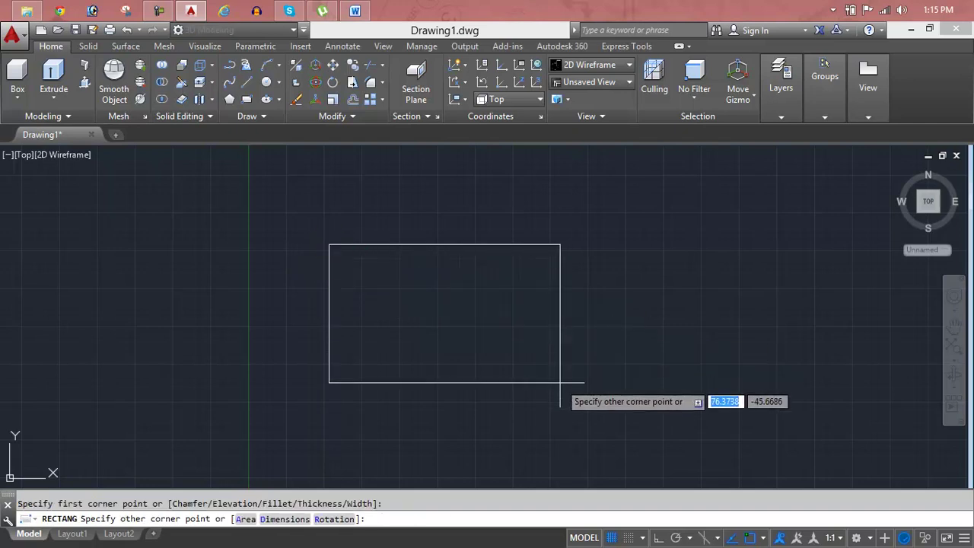
click(541, 430)
middle_drag(503, 331, 464, 295)
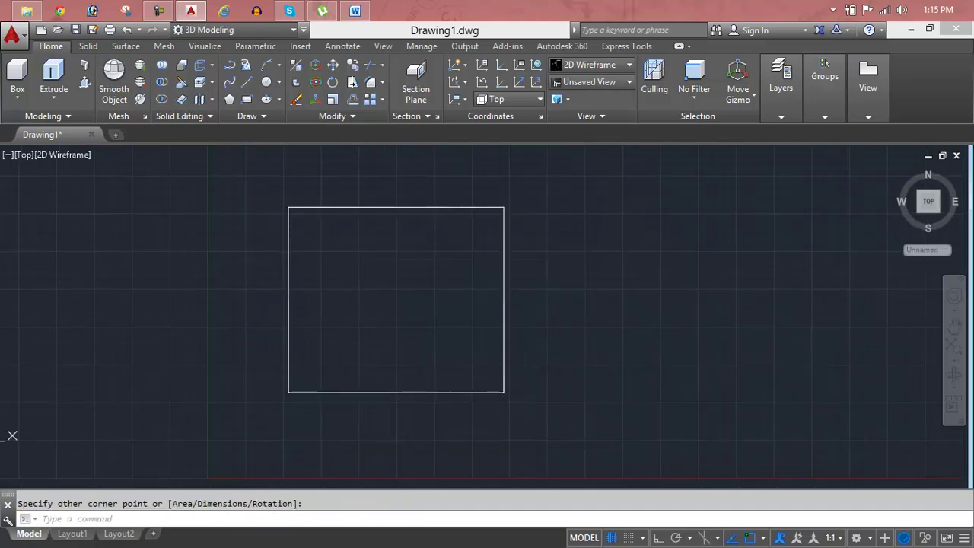
key(Escape)
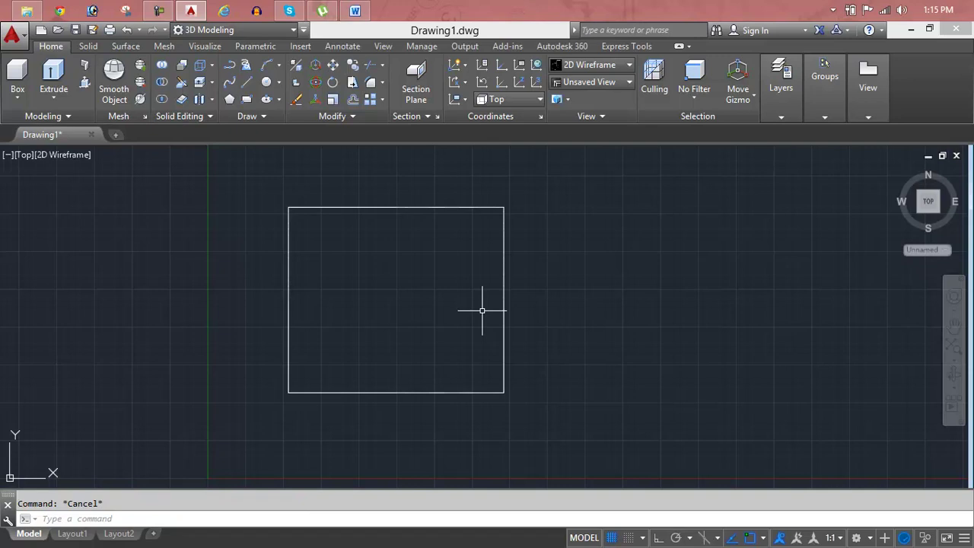
- Draw a circle centred on the rectangle's right-edge midpoint
text(r)
key(Escape)
text(ex)
key(Return)
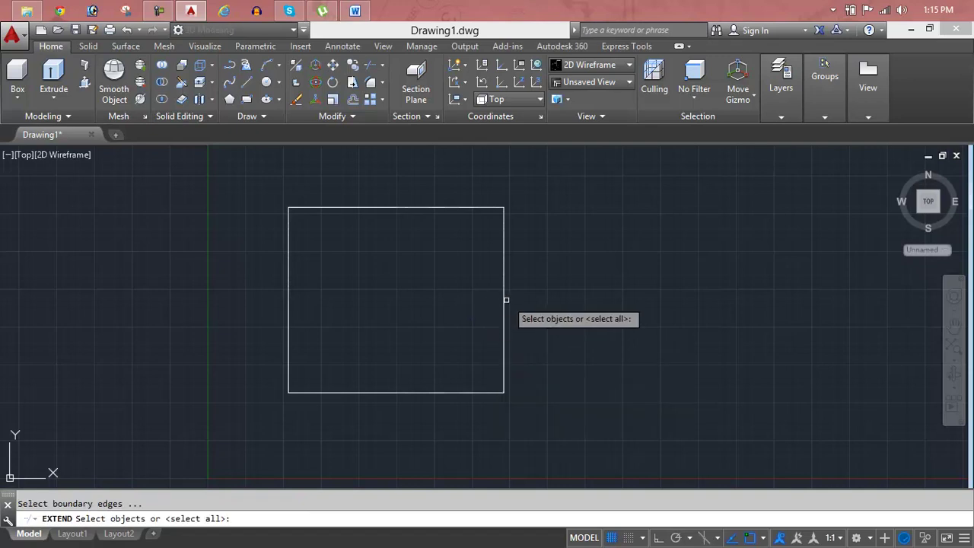
key(Escape)
text(c)
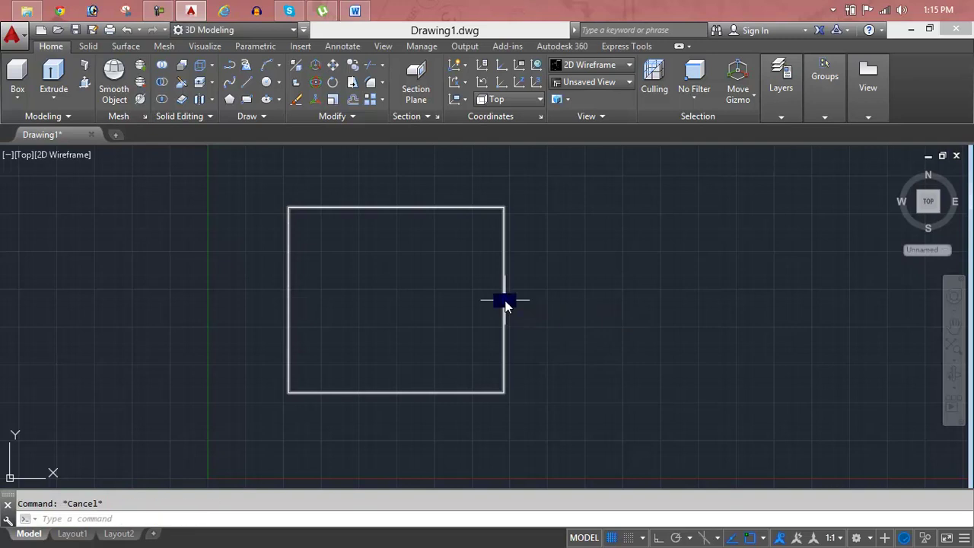
key(Return)
click(503, 300)
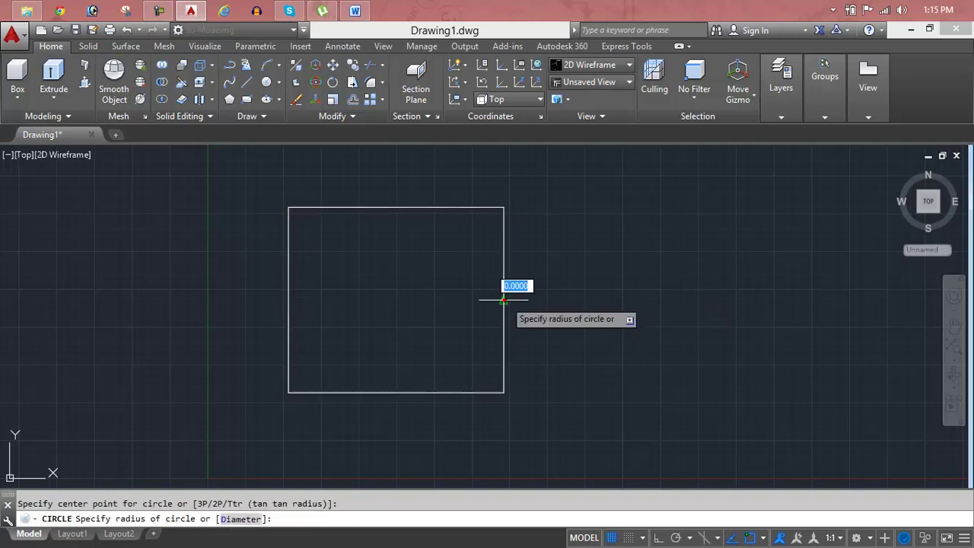
click(556, 296)
key(Escape)
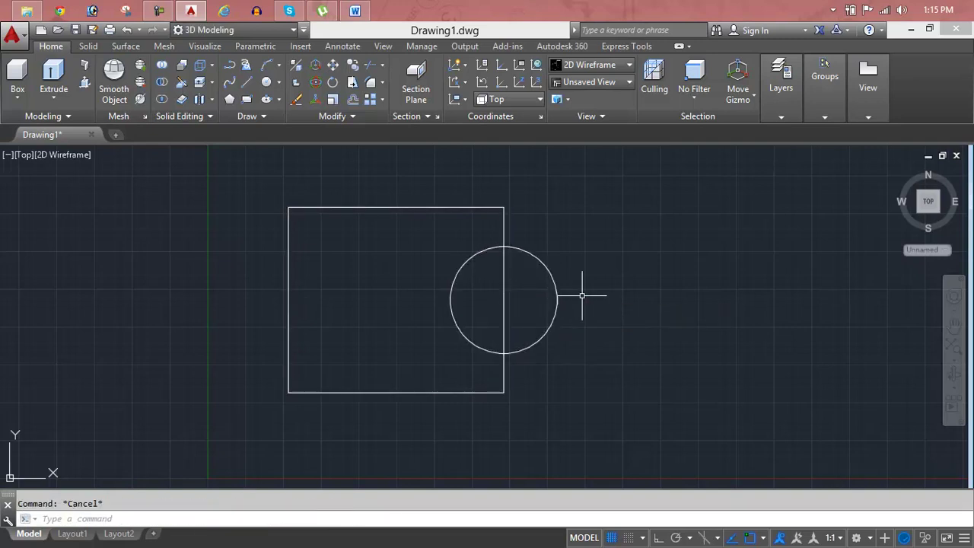
- Trim the circle's inner arc and overlapping edge into one bulged outline
text(TR)
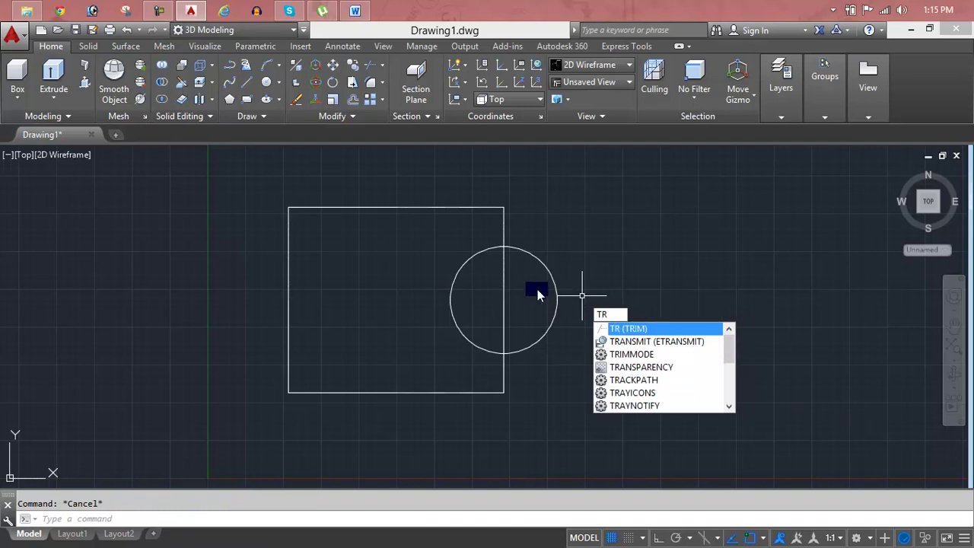
key(Return)
click(583, 196)
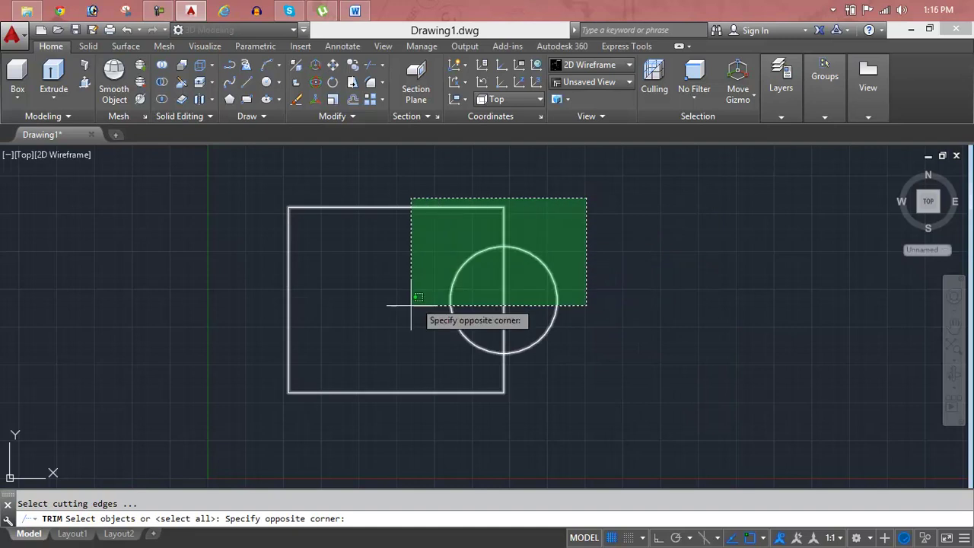
click(202, 423)
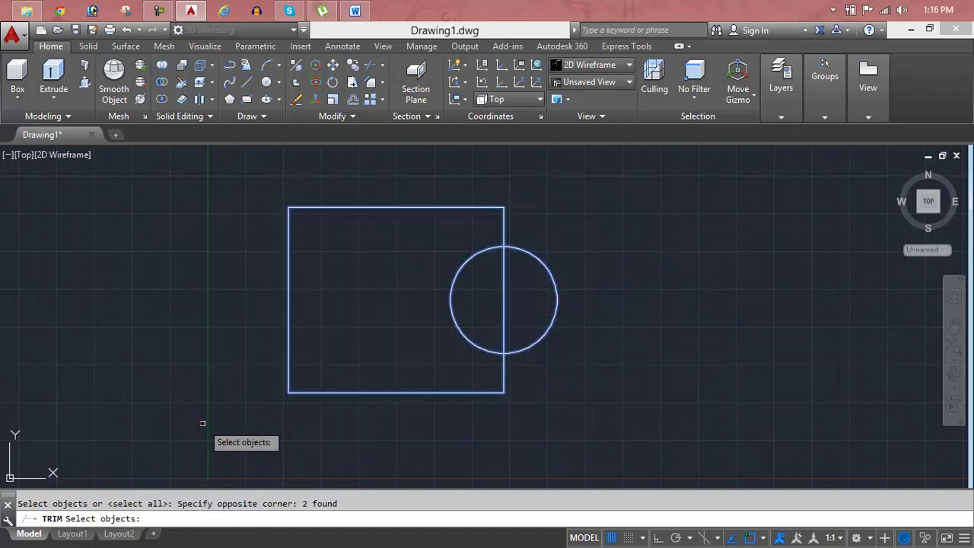
click(462, 328)
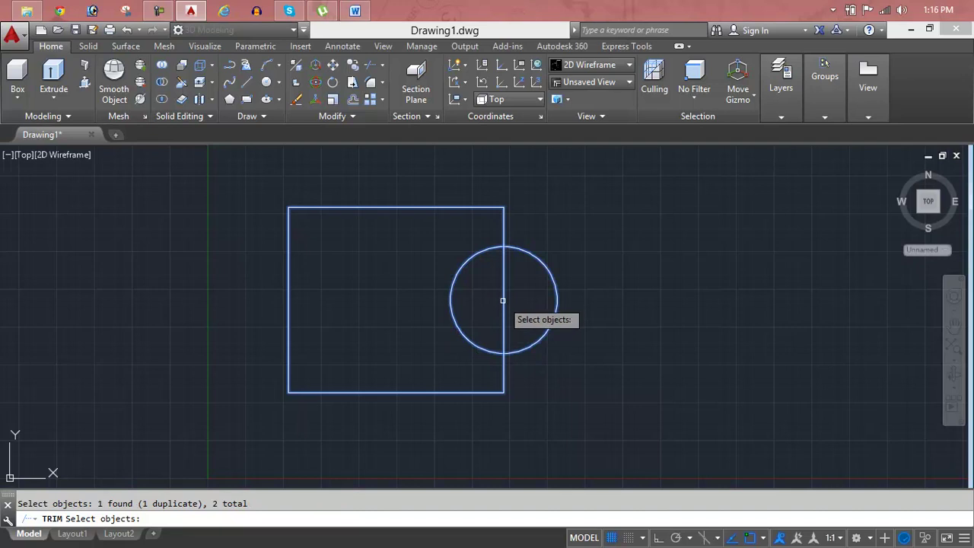
key(Return)
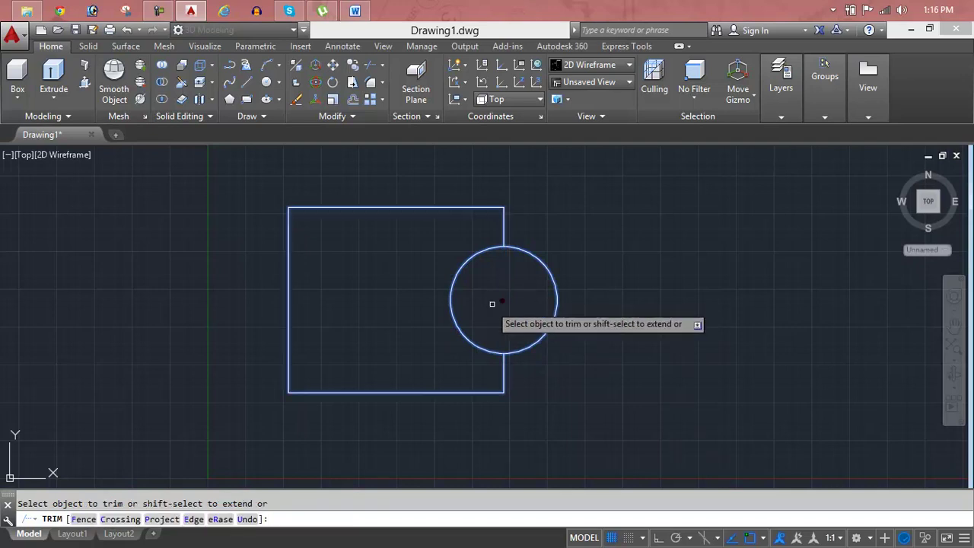
click(456, 313)
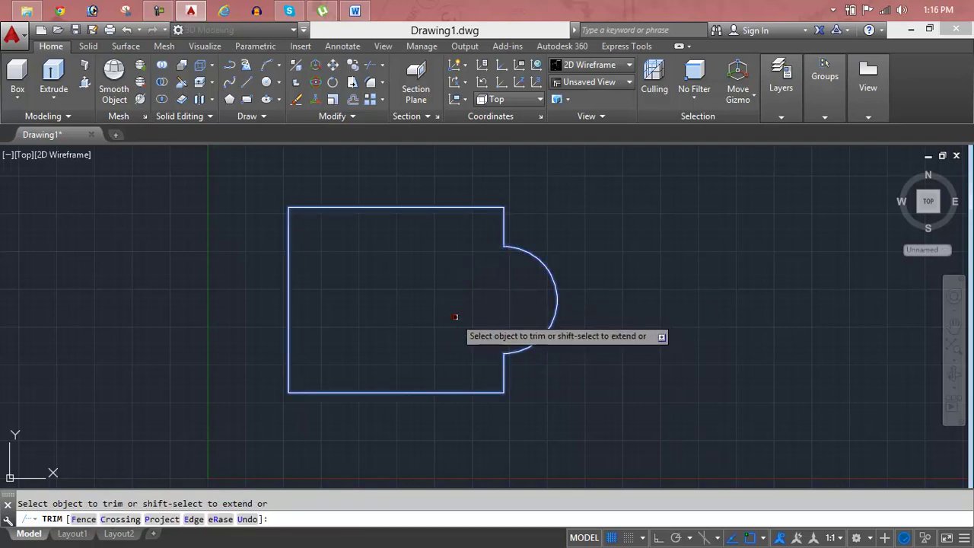
key(Escape)
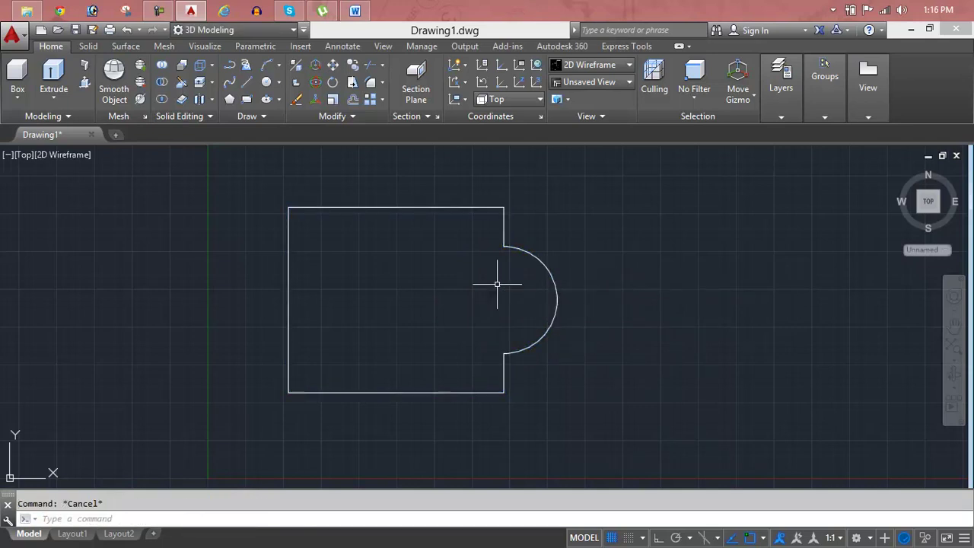
mouse_move(928, 200)
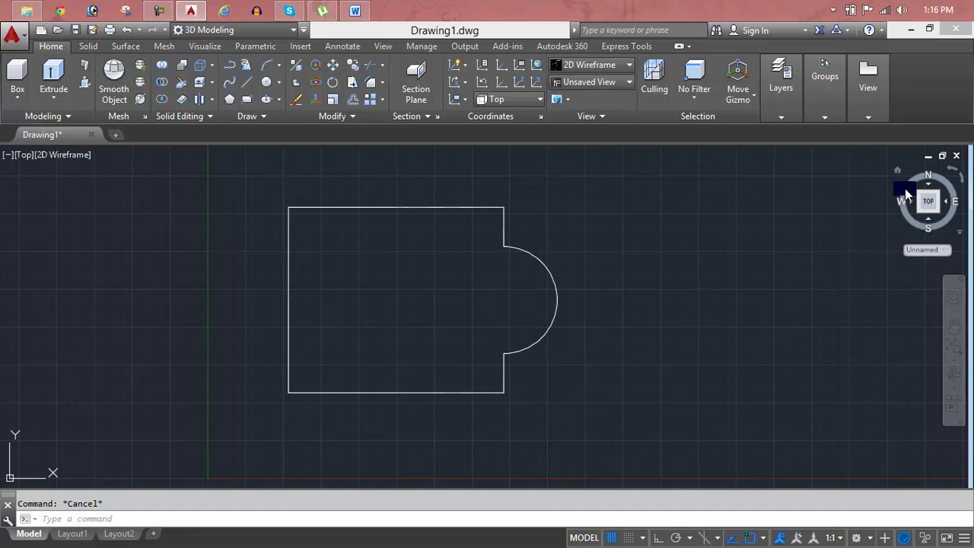
click(896, 176)
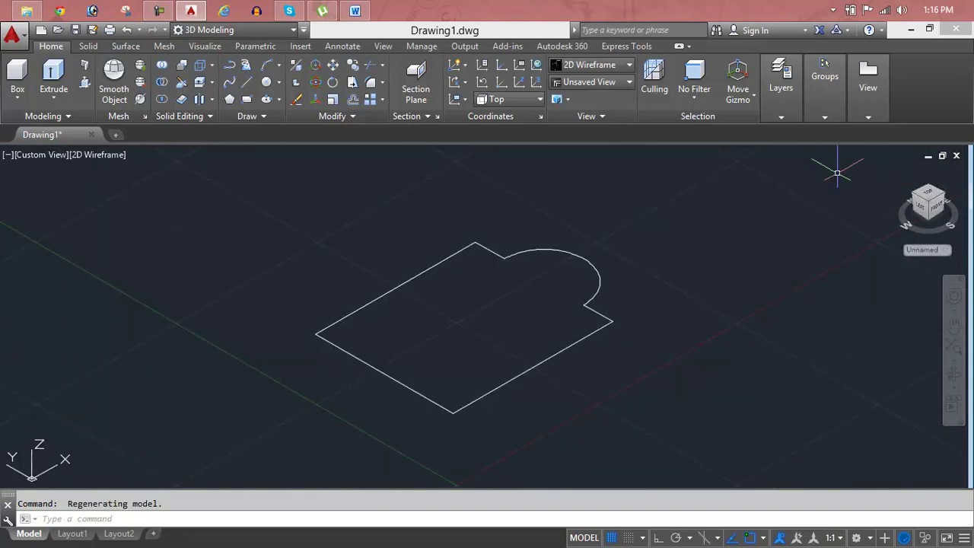
scroll(717, 282, down, 2)
middle_drag(718, 282, 545, 292)
scroll(449, 349, up, 2)
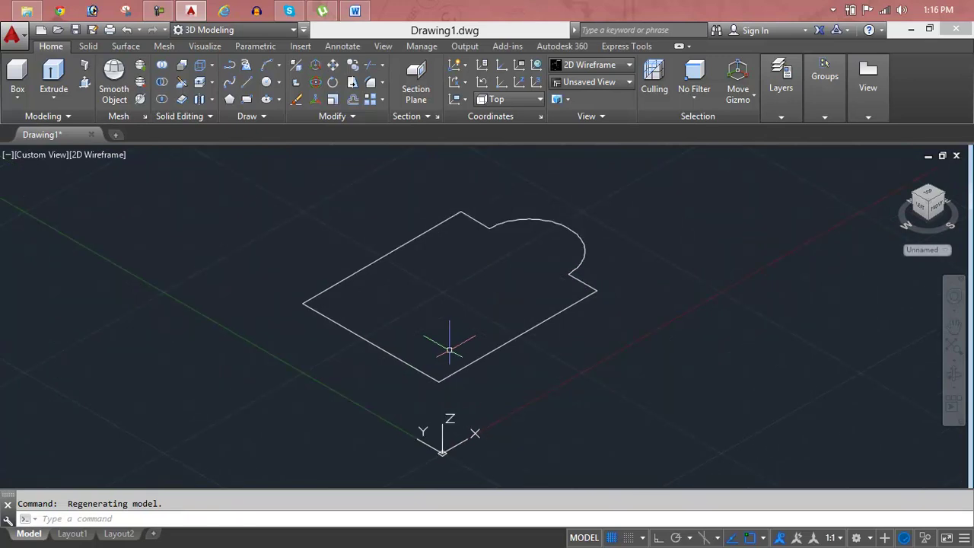
middle_drag(447, 296, 347, 326)
key(Escape)
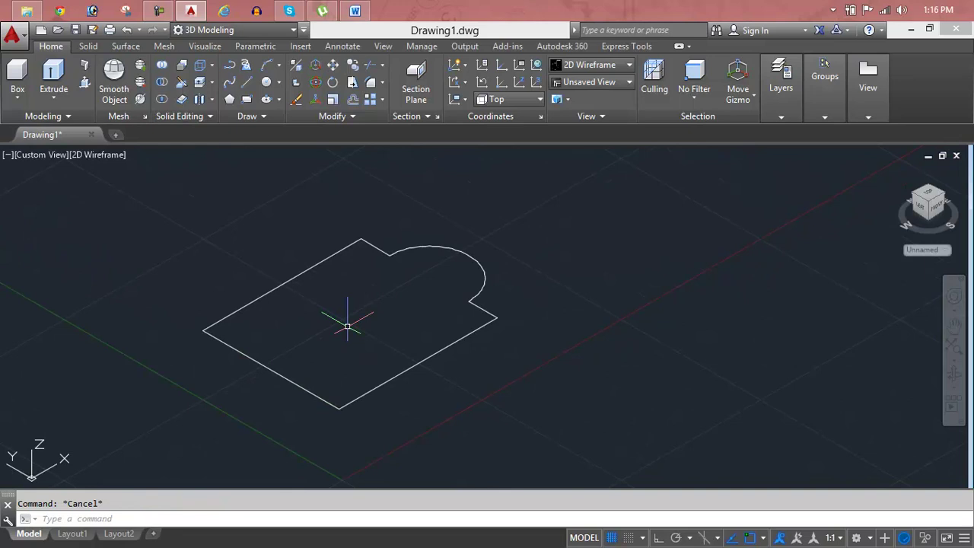
text(EXT)
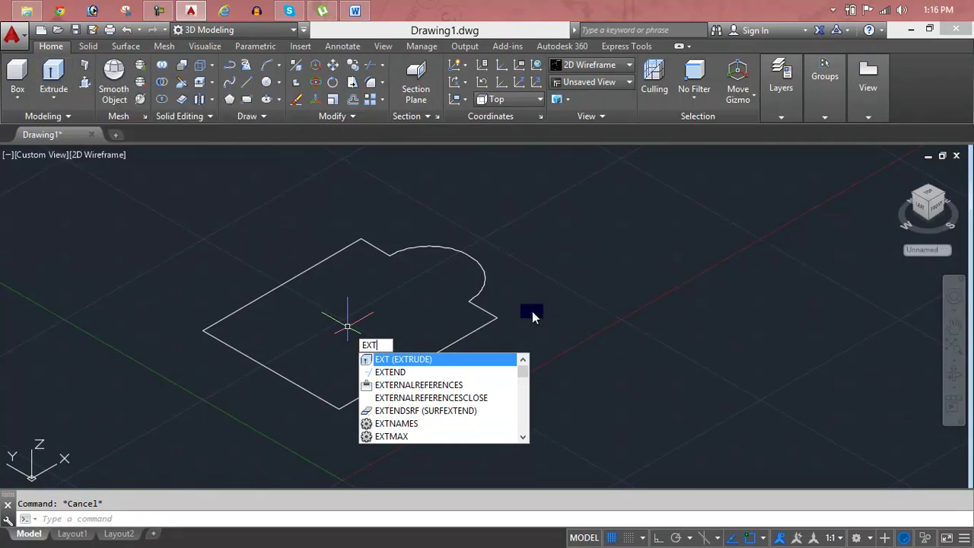
key(Return)
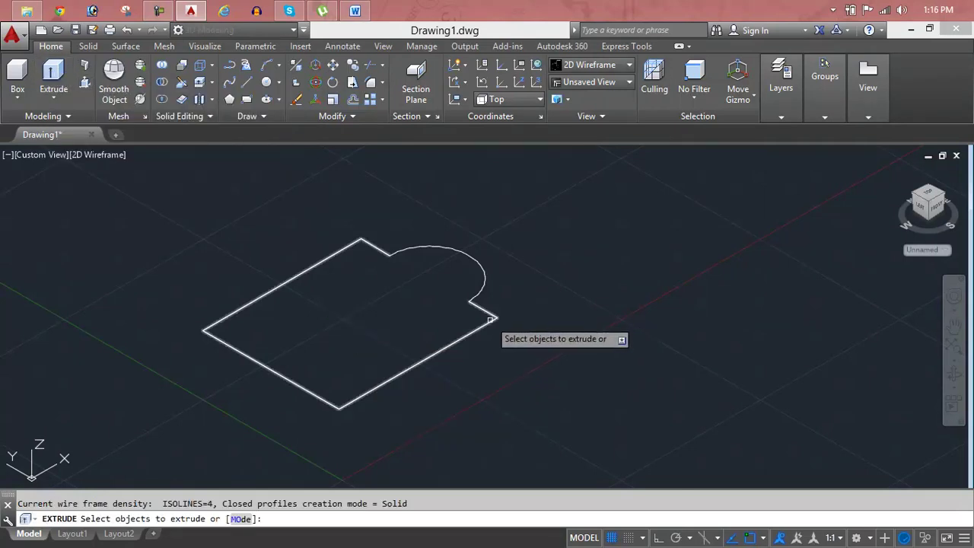
click(483, 281)
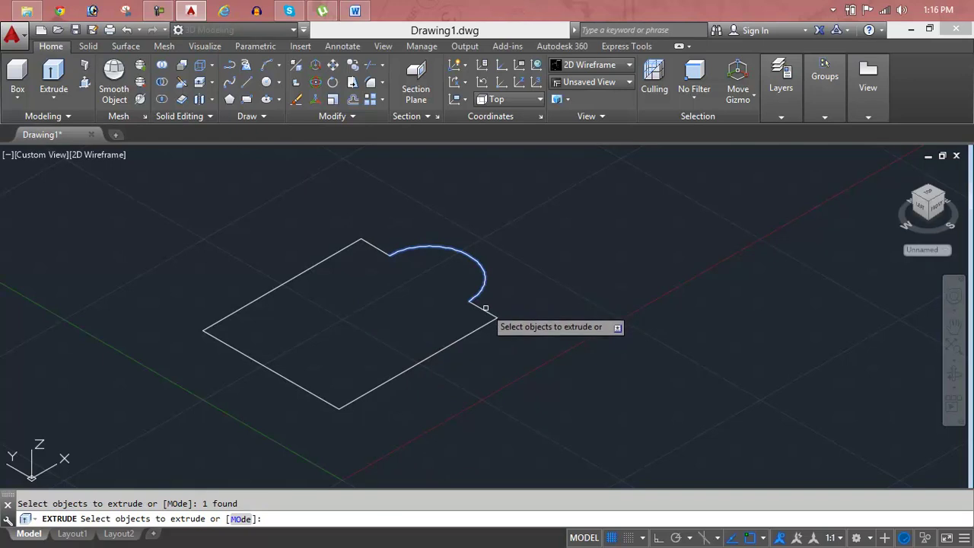
click(482, 309)
click(482, 310)
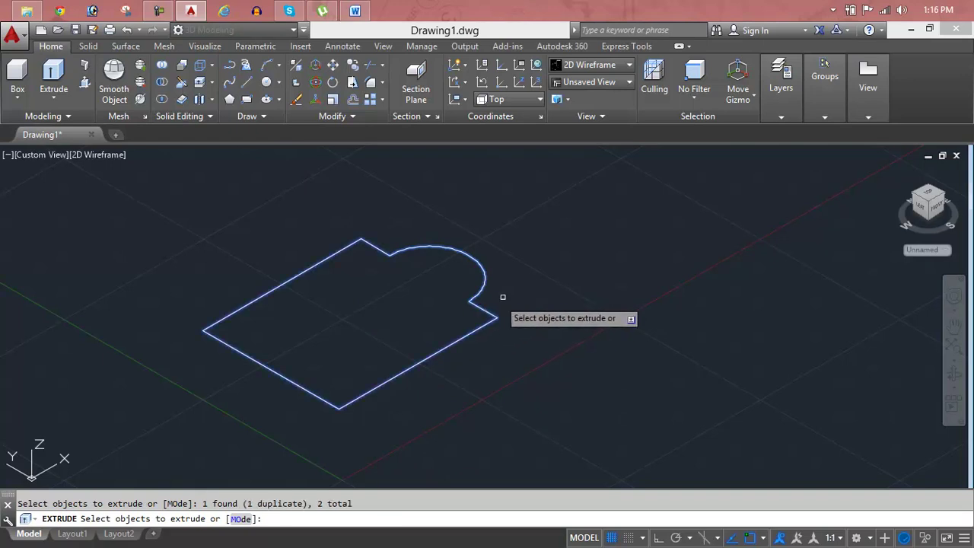
right_click(504, 295)
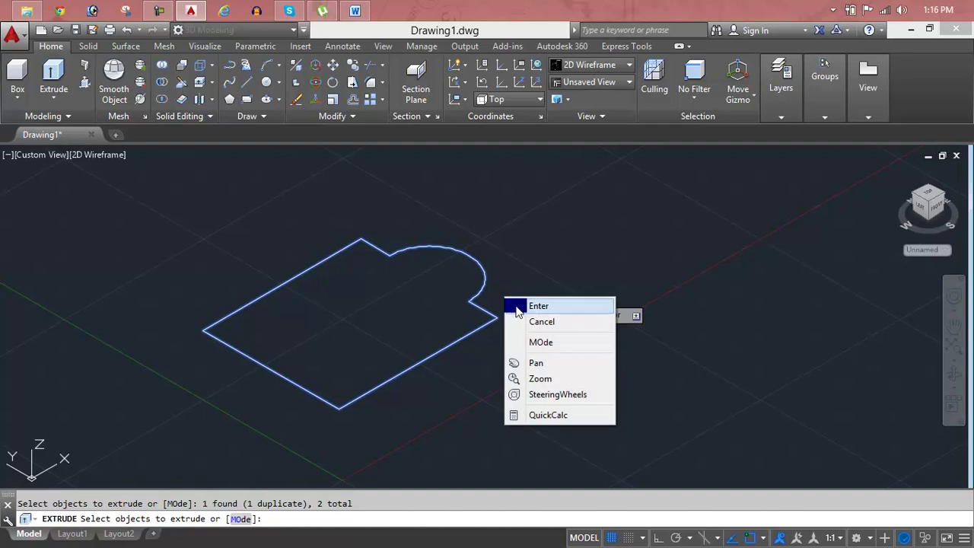
click(517, 304)
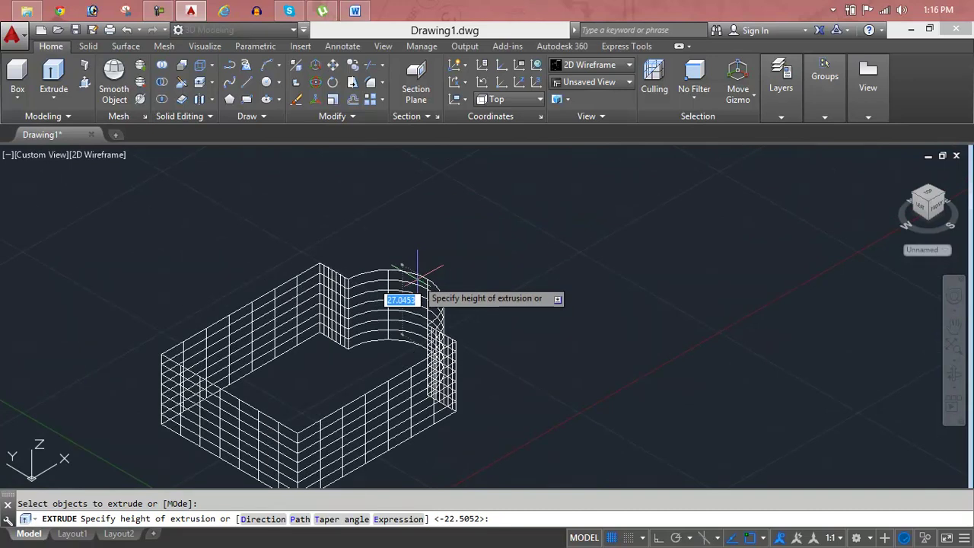
text(10)
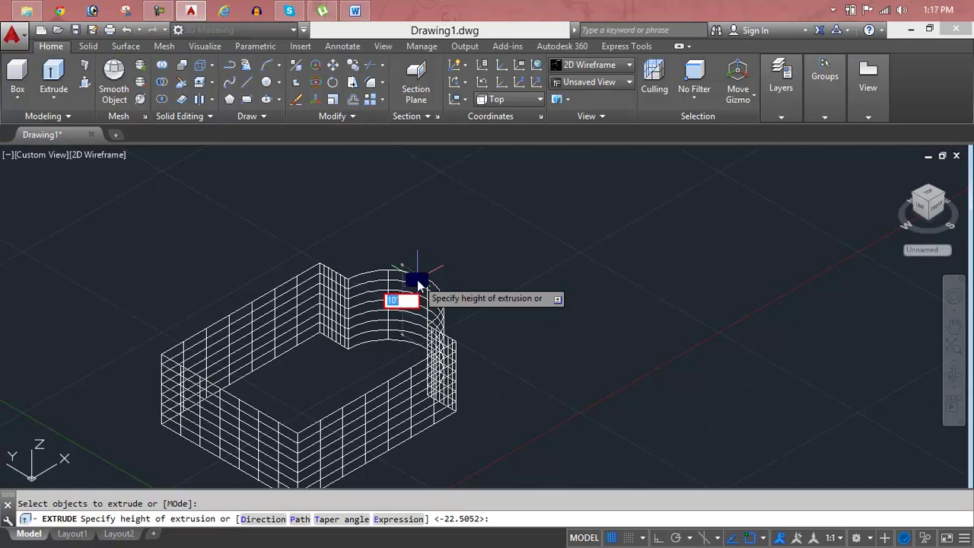
key(Escape)
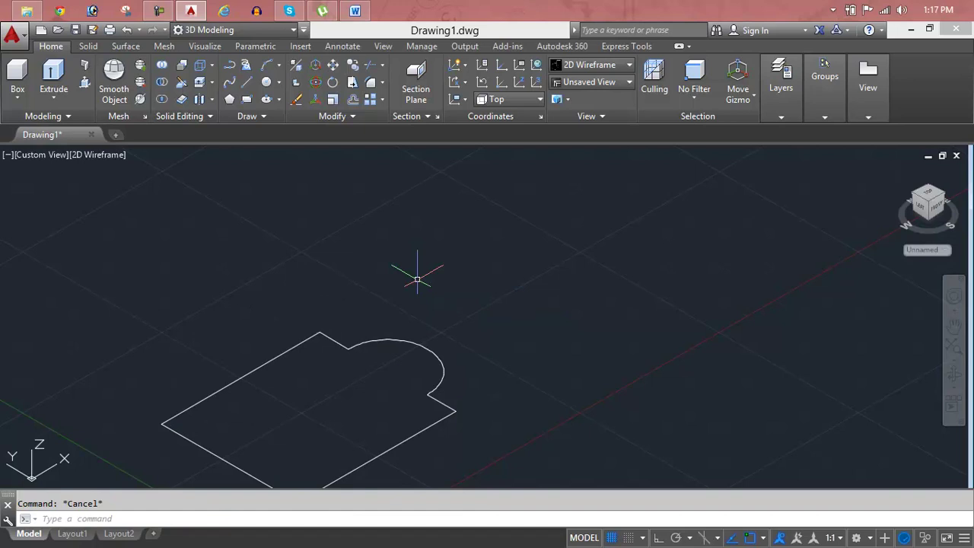
- Set drawing length units to Engineering with 0'-0" precision
text(un)
key(Return)
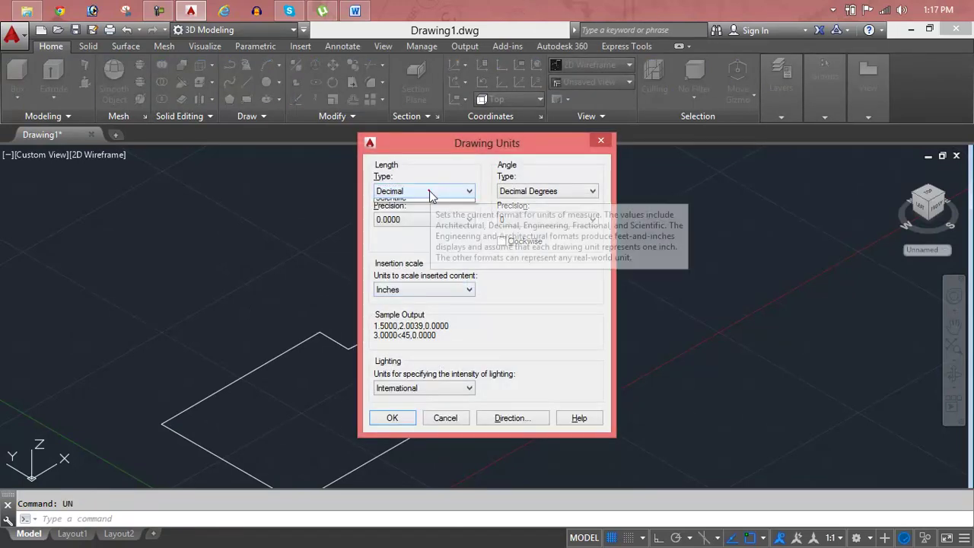
click(428, 191)
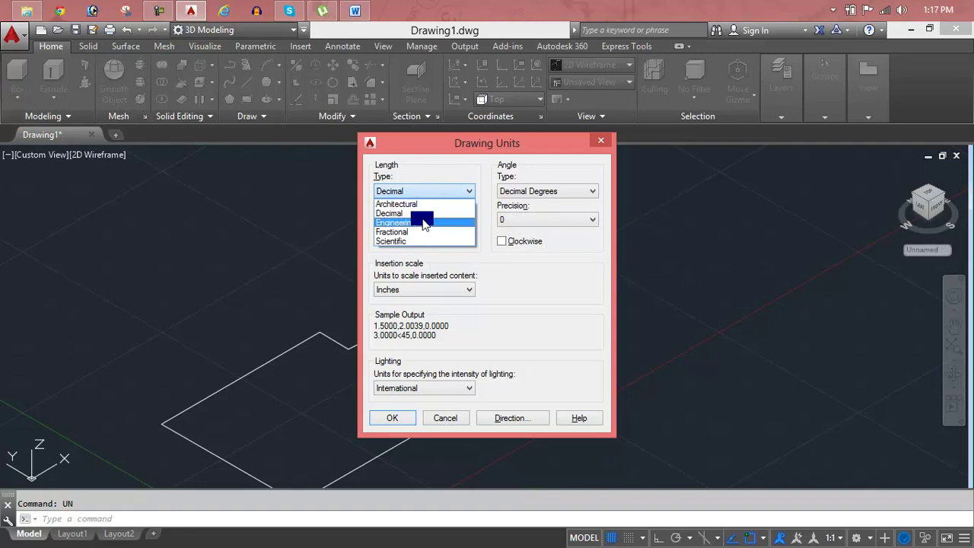
click(422, 222)
click(421, 219)
click(417, 231)
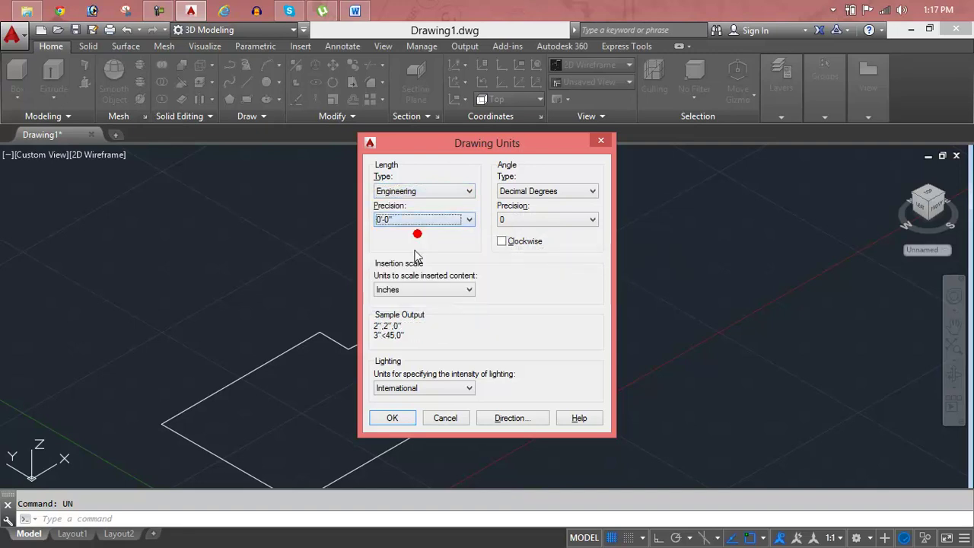
click(392, 418)
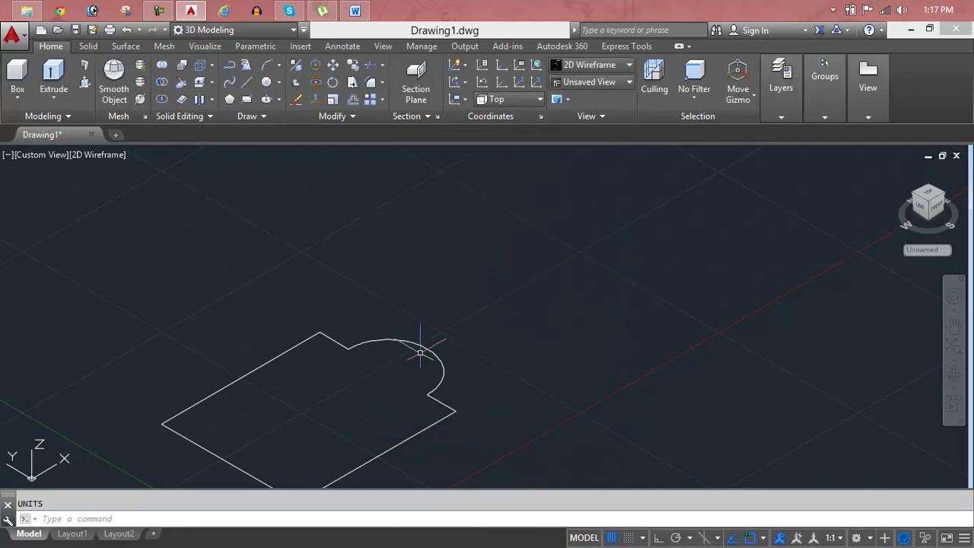
- Start the EXTRUDE command
key(Escape)
text(ext)
key(Return)
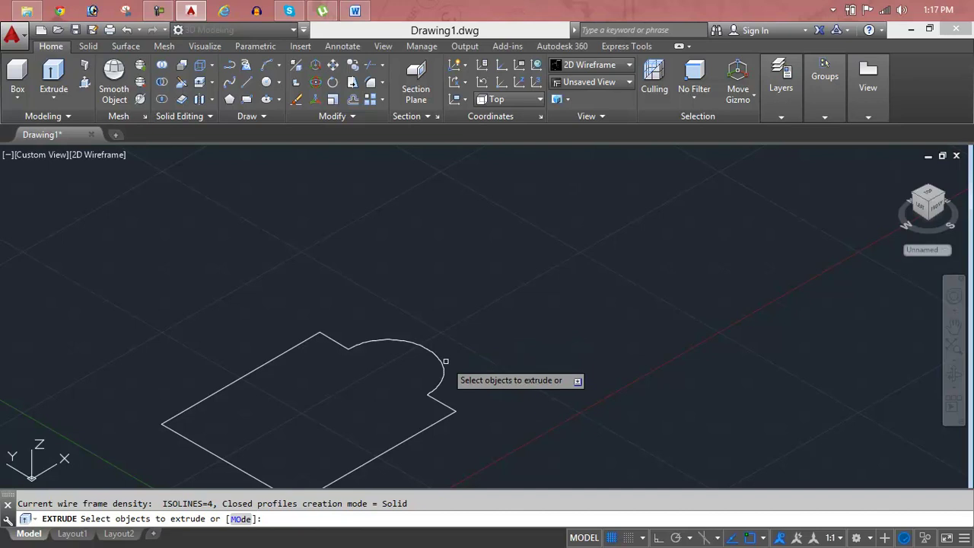
- Crossing-select the bulged outline and extrude it 5' high
scroll(493, 299, down, 2)
middle_drag(493, 299, 528, 237)
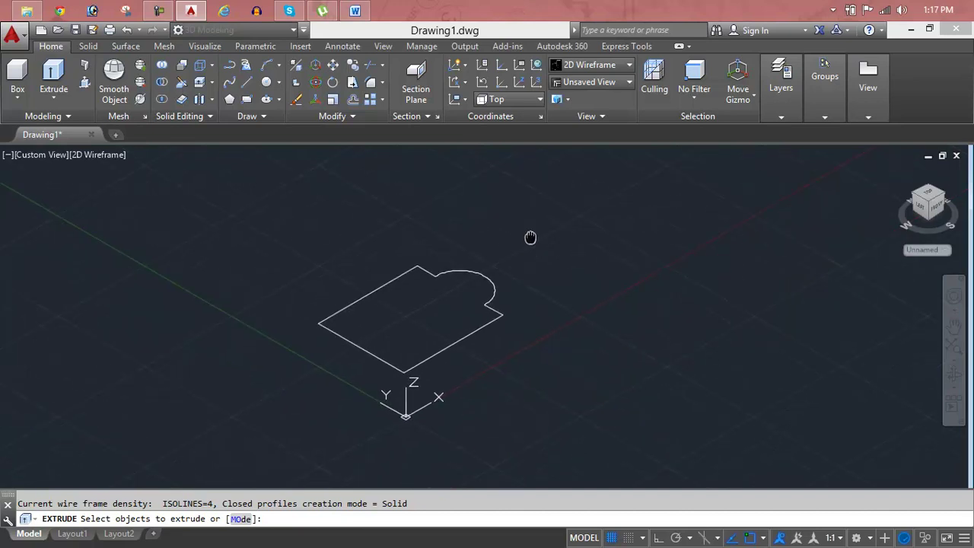
click(533, 232)
click(241, 426)
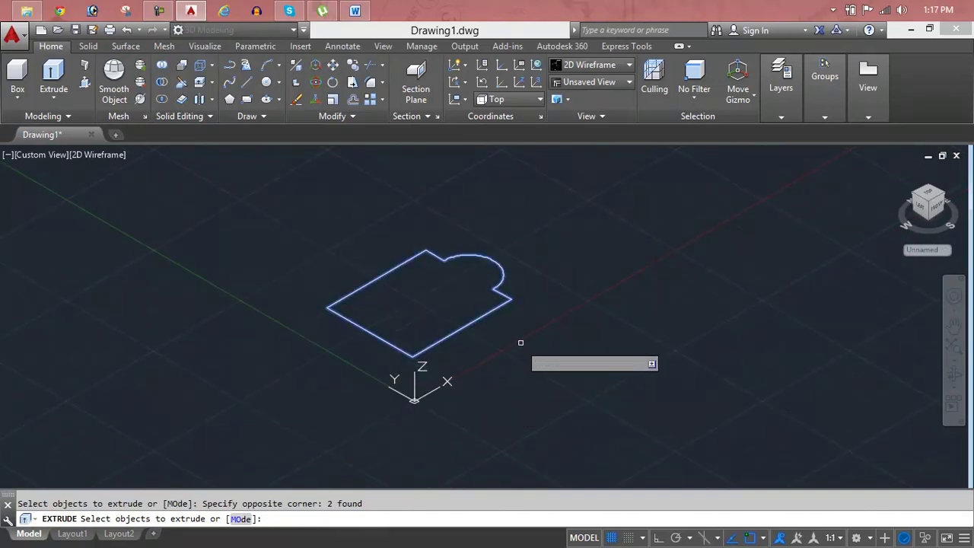
key(Return)
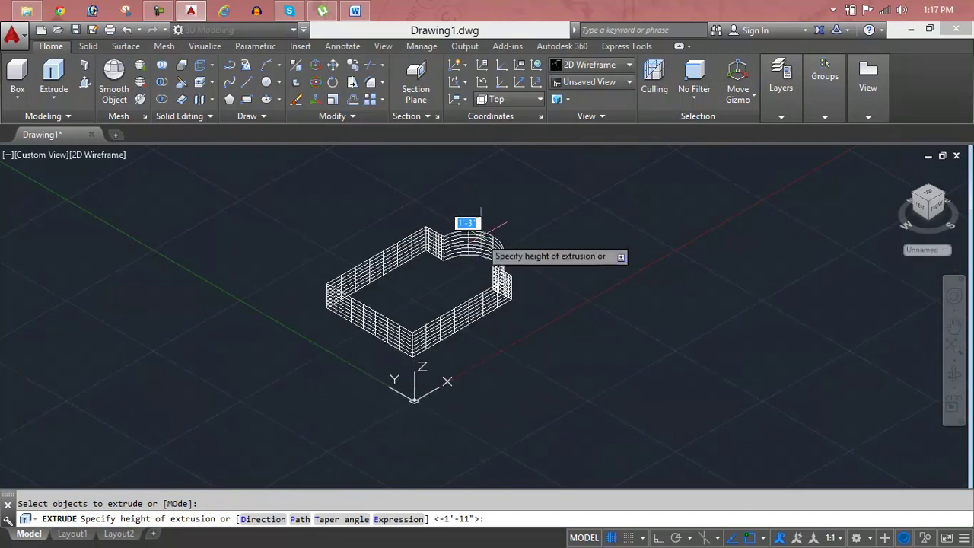
middle_drag(489, 187, 486, 203)
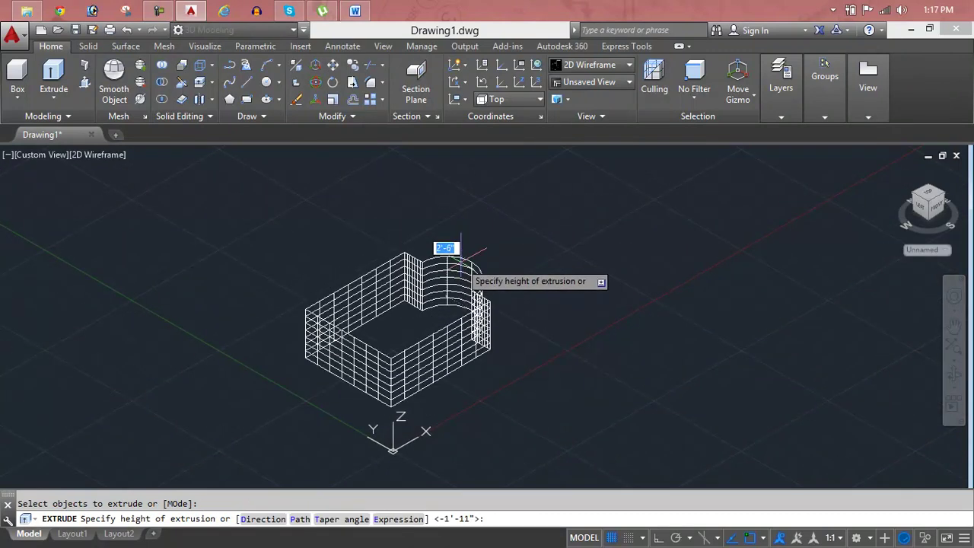
text(5)
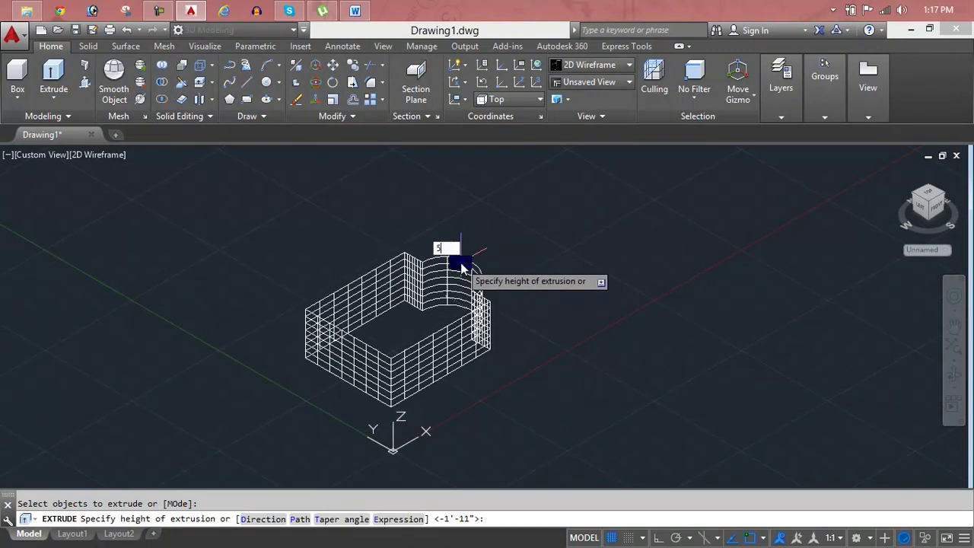
key(Return)
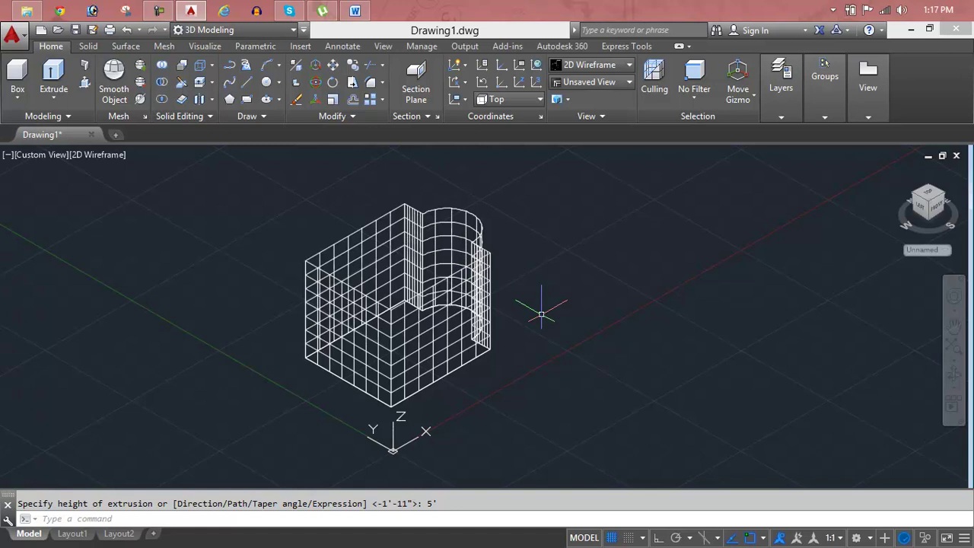
text(sha)
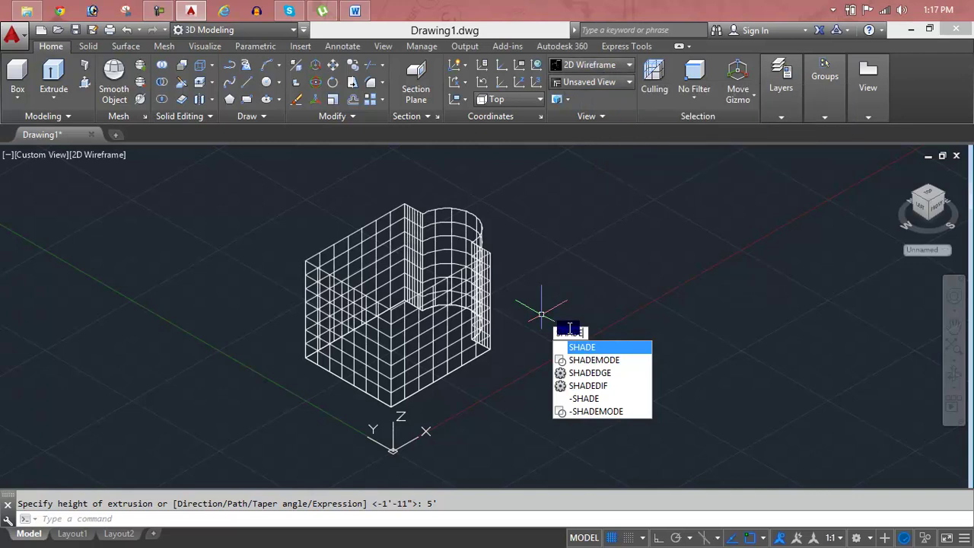
- Shade the walls in the Shades of Gray visual style, then undo back toward wireframe
key(Return)
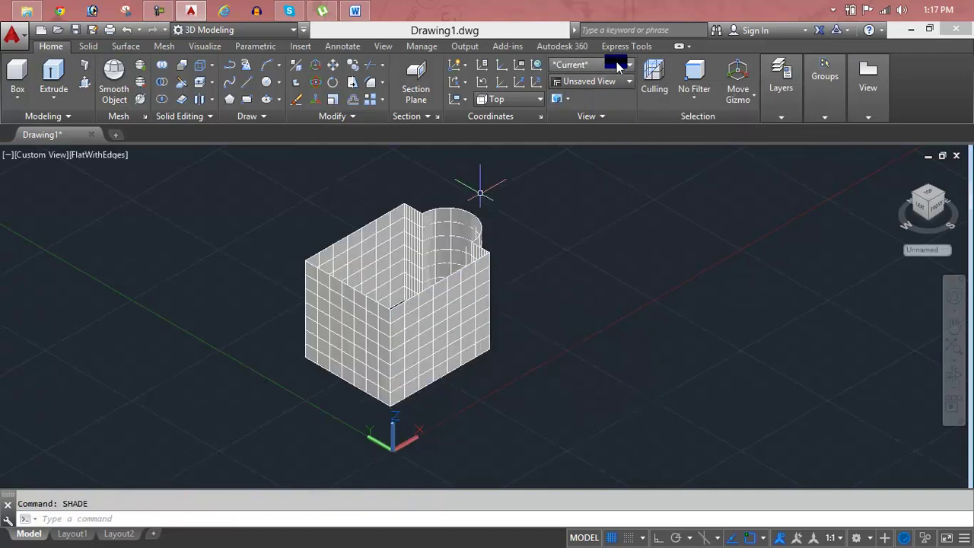
click(620, 62)
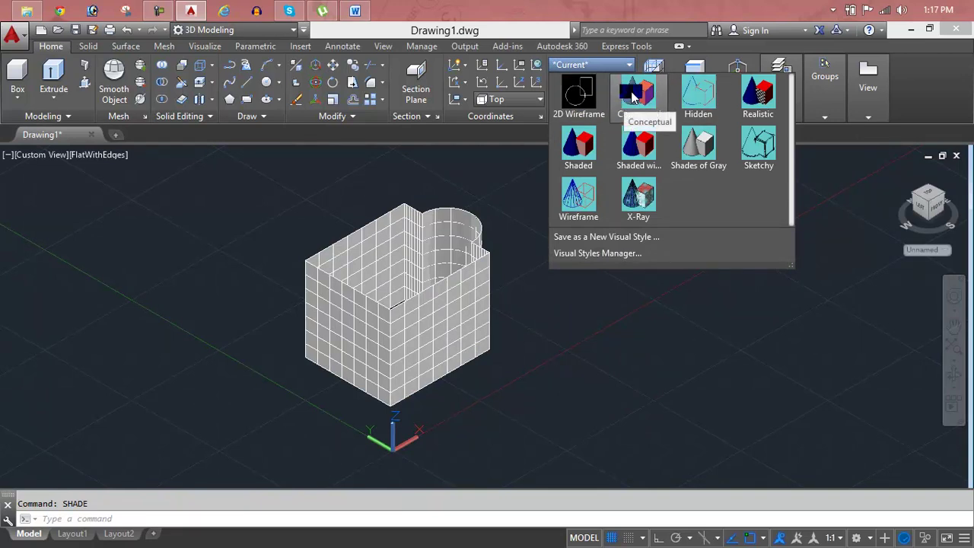
click(696, 144)
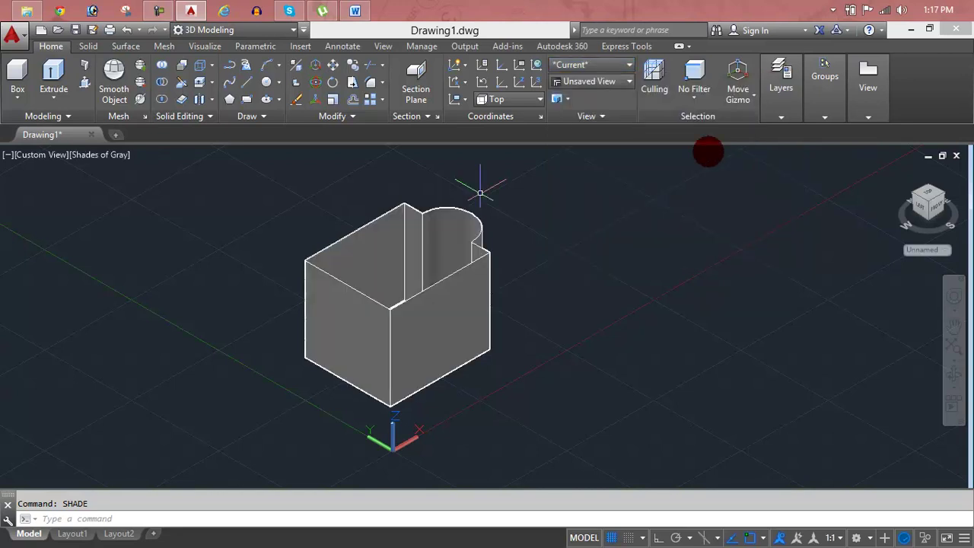
scroll(396, 280, up, 3)
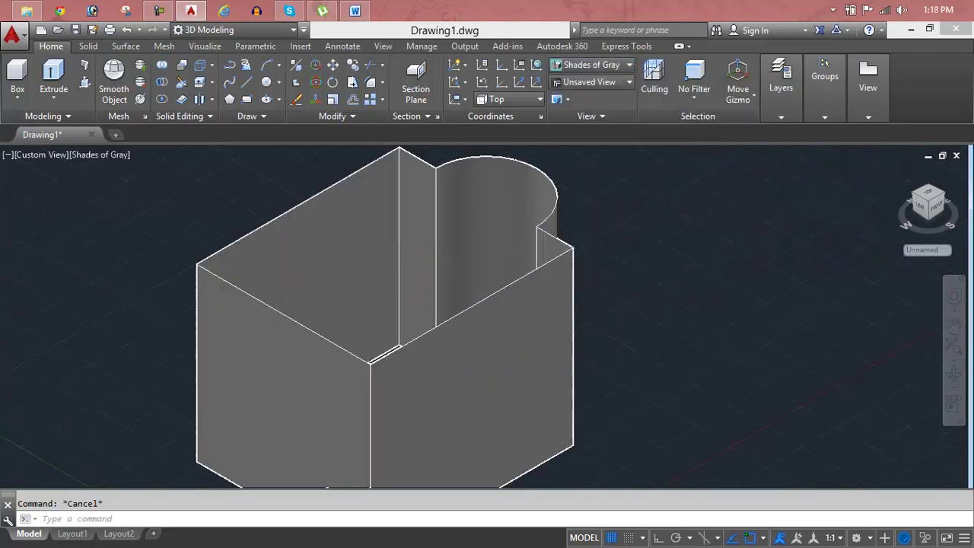
scroll(409, 251, down, 4)
right_click(409, 256)
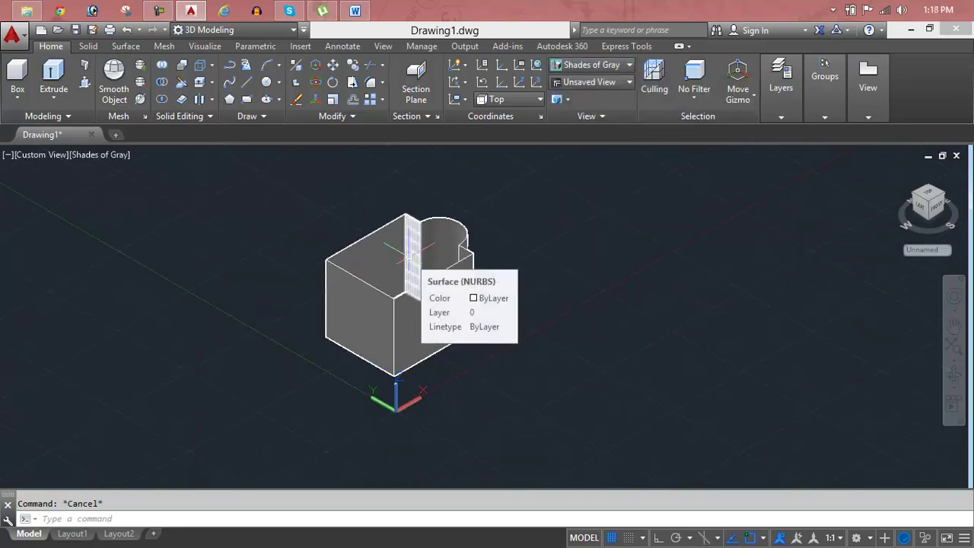
key(ctrl+z)
key(ctrl+z)
key(ctrl+z)
key(ctrl+z)
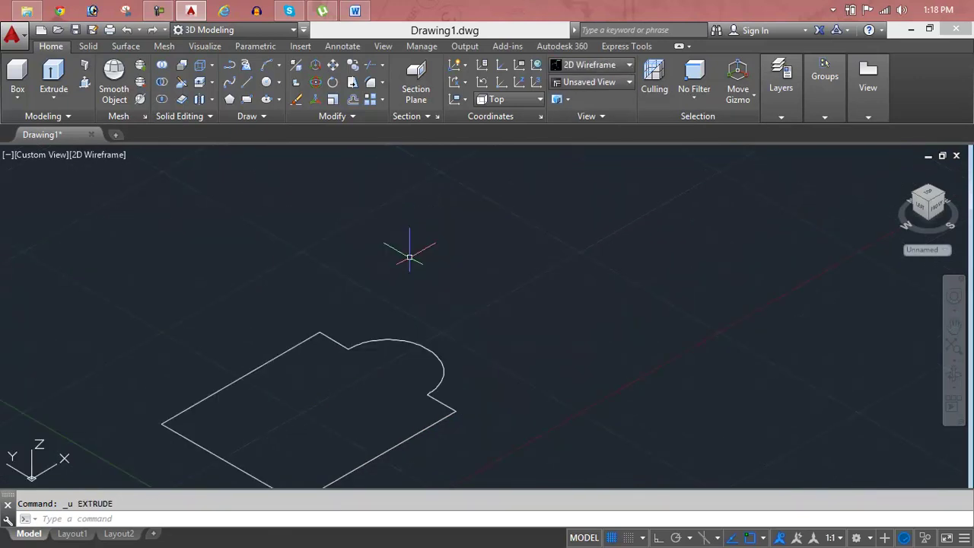
- Stretch one edge of the room outline outward with its midpoint grip
middle_drag(417, 326, 537, 226)
scroll(540, 233, down, 5)
key(Escape)
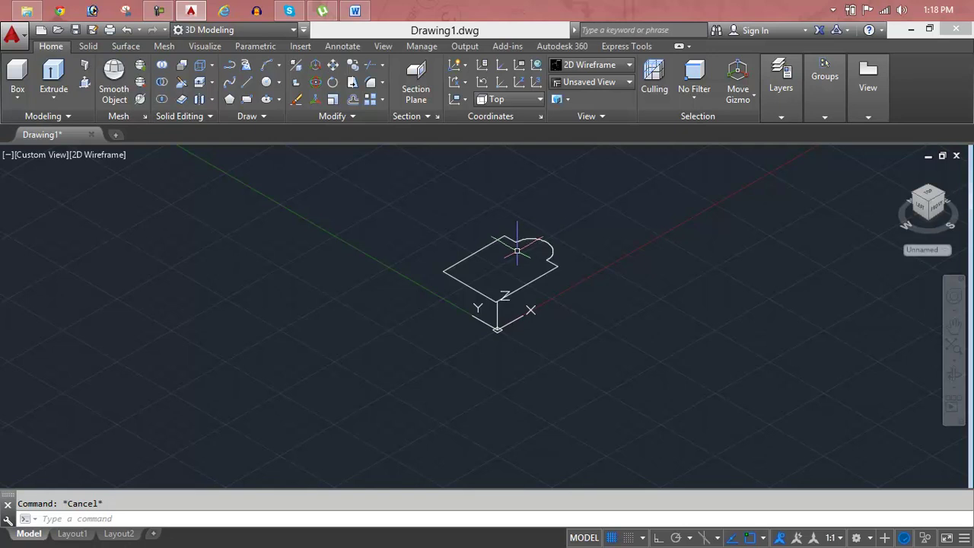
click(473, 286)
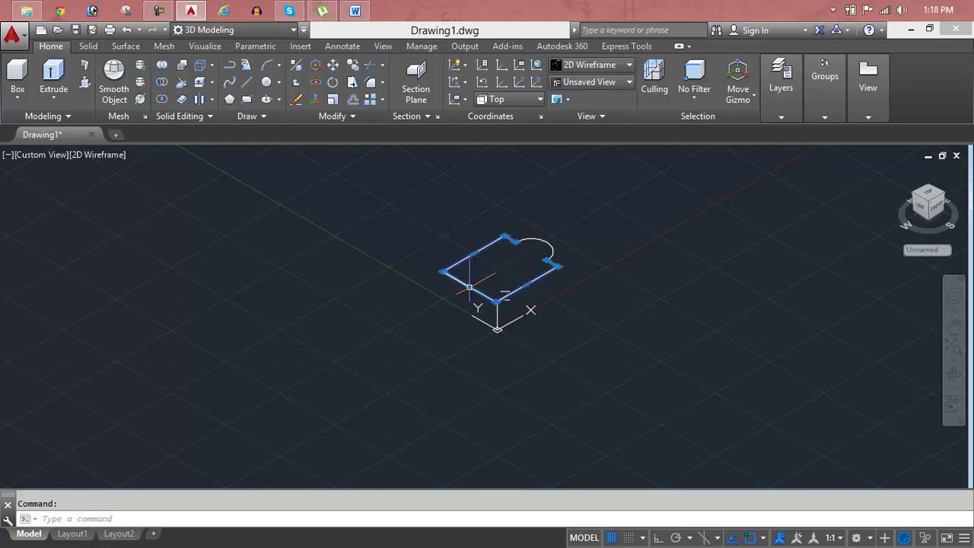
click(469, 288)
click(372, 339)
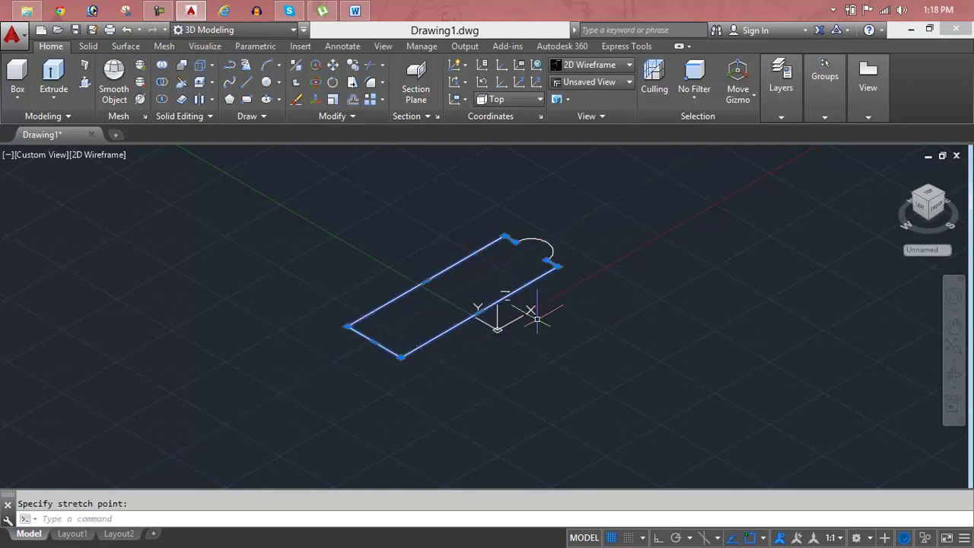
scroll(494, 316, up, 3)
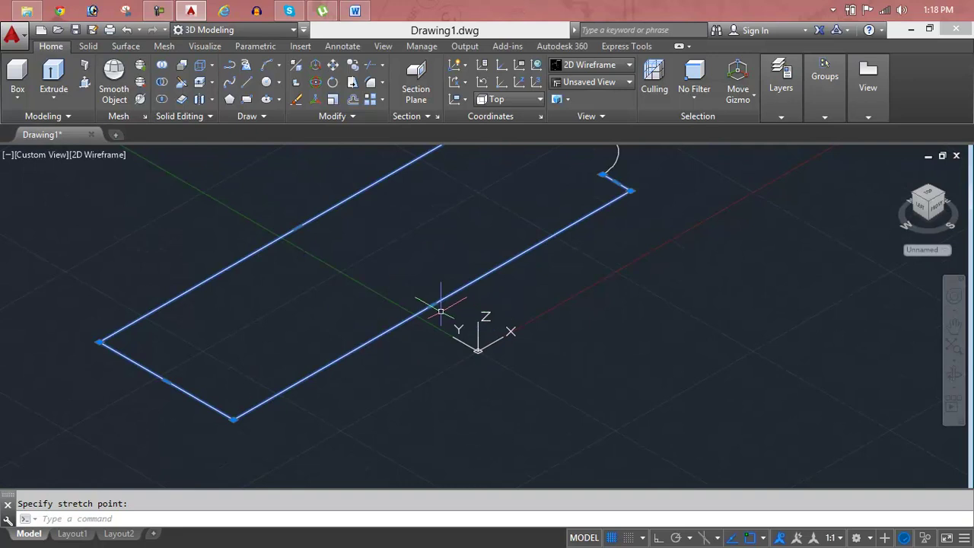
click(570, 387)
- Stretch two more edges, including the lower-left one, outward to enlarge the outline
middle_drag(518, 272, 619, 374)
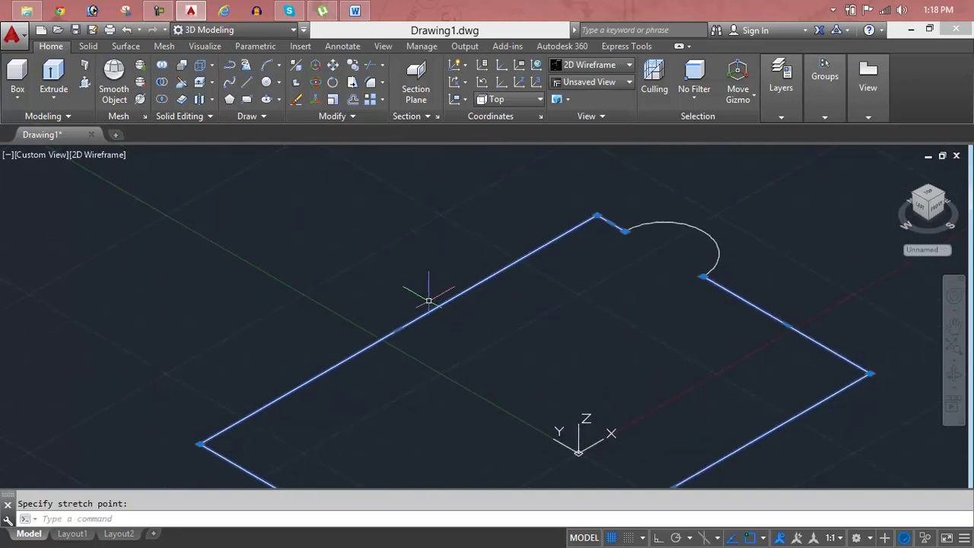
click(400, 328)
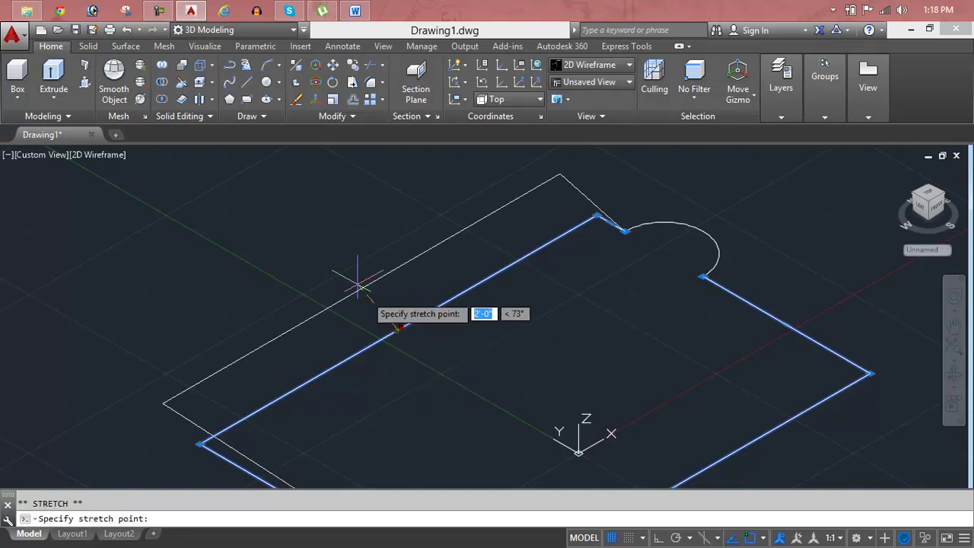
click(234, 240)
scroll(510, 282, down, 2)
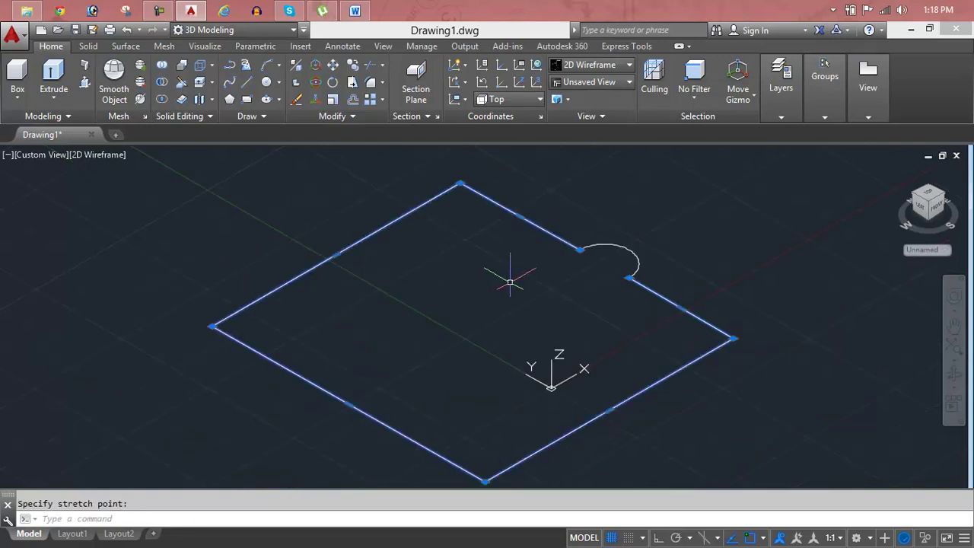
mouse_move(564, 278)
middle_down()
mouse_move(508, 267)
mouse_move(558, 242)
middle_up()
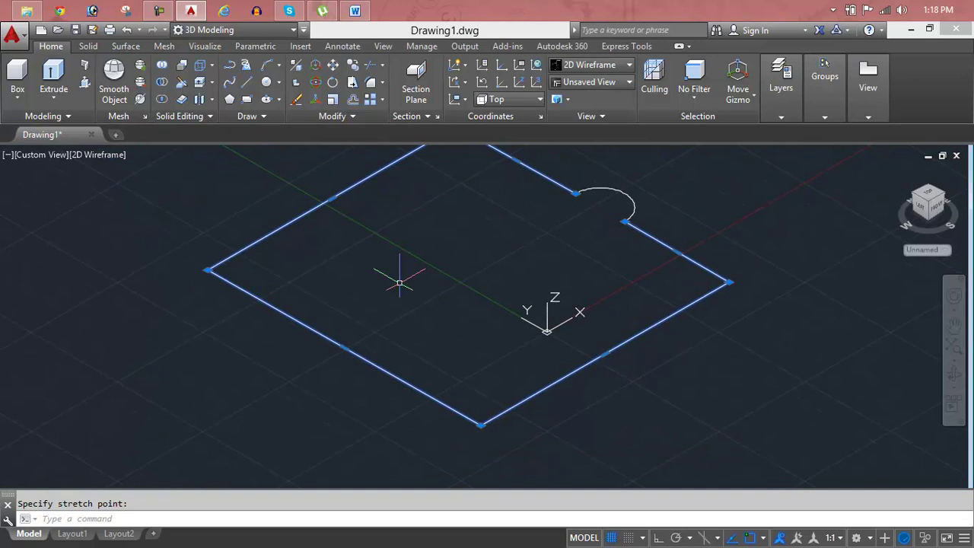
click(343, 348)
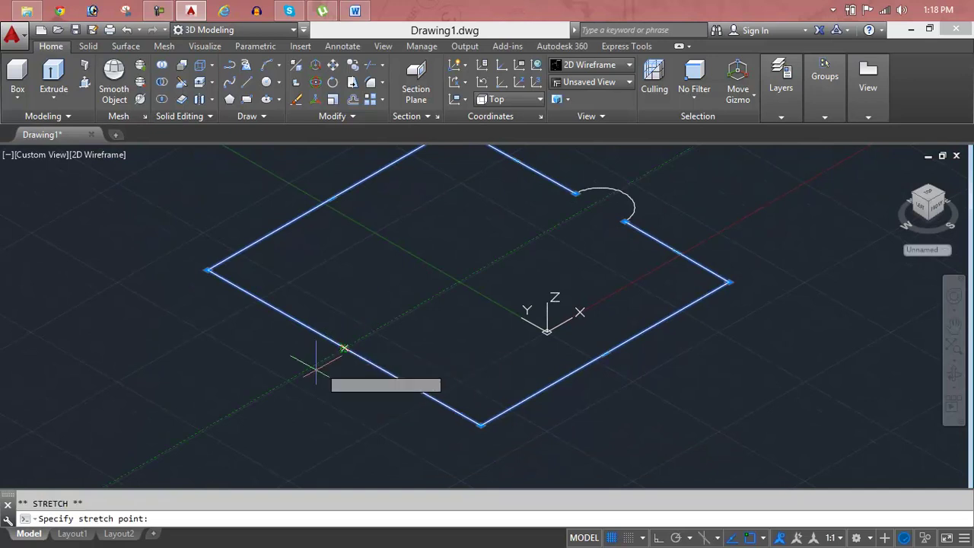
click(265, 404)
scroll(308, 389, down, 2)
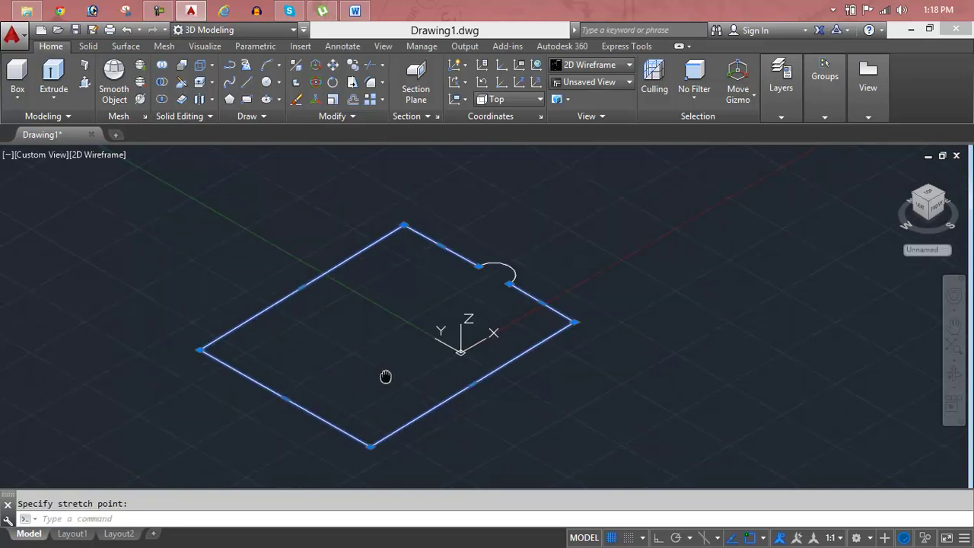
middle_drag(343, 380, 406, 372)
- Try stretching the arc notch's endpoints, then undo the attempt
key(Escape)
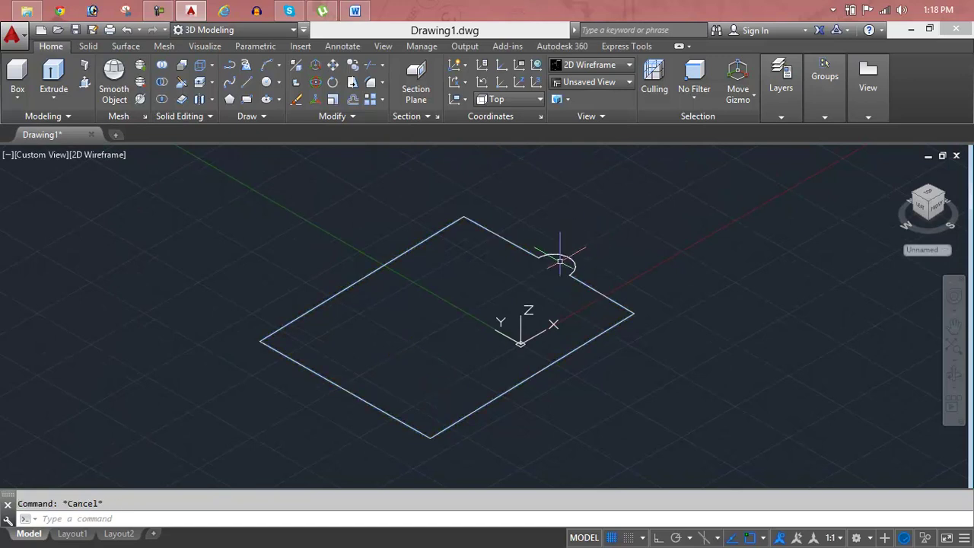
click(548, 258)
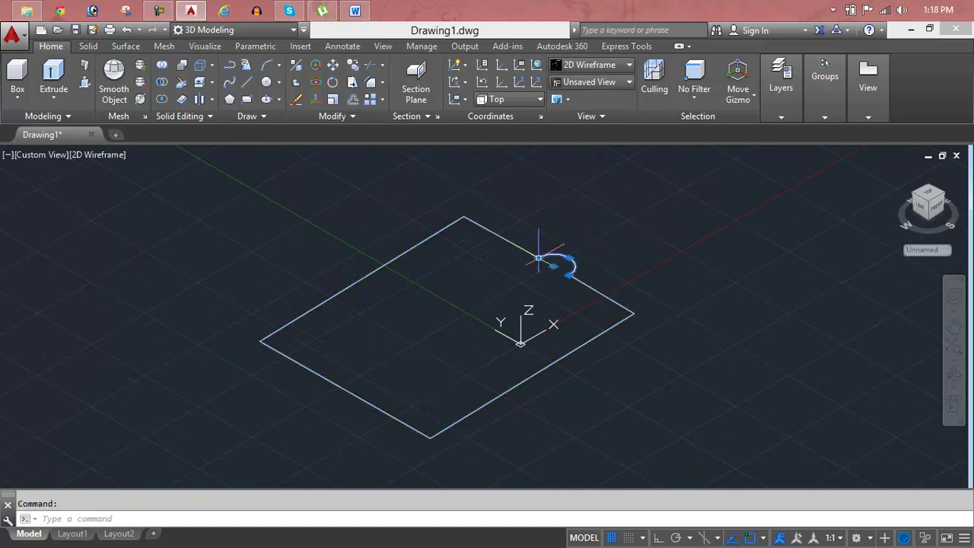
scroll(539, 259, up, 4)
click(532, 261)
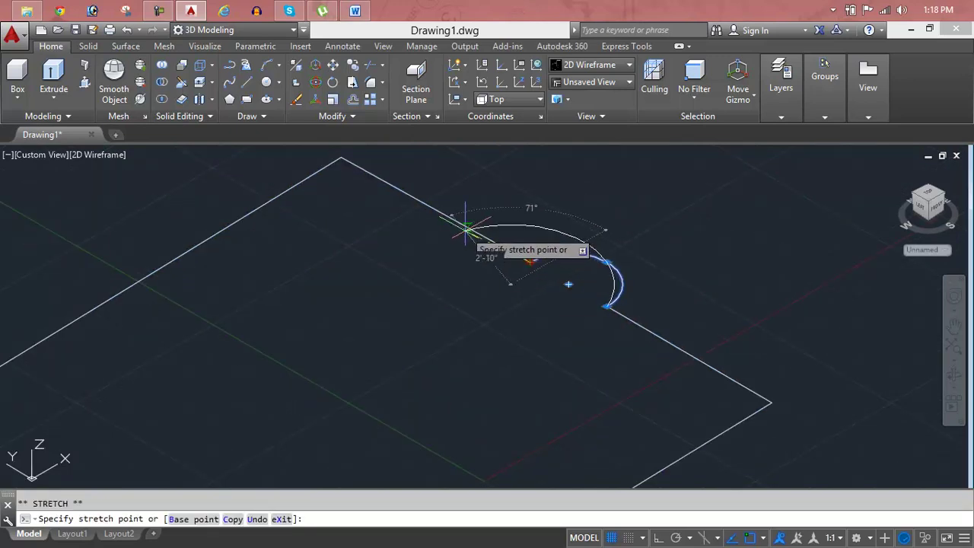
click(465, 228)
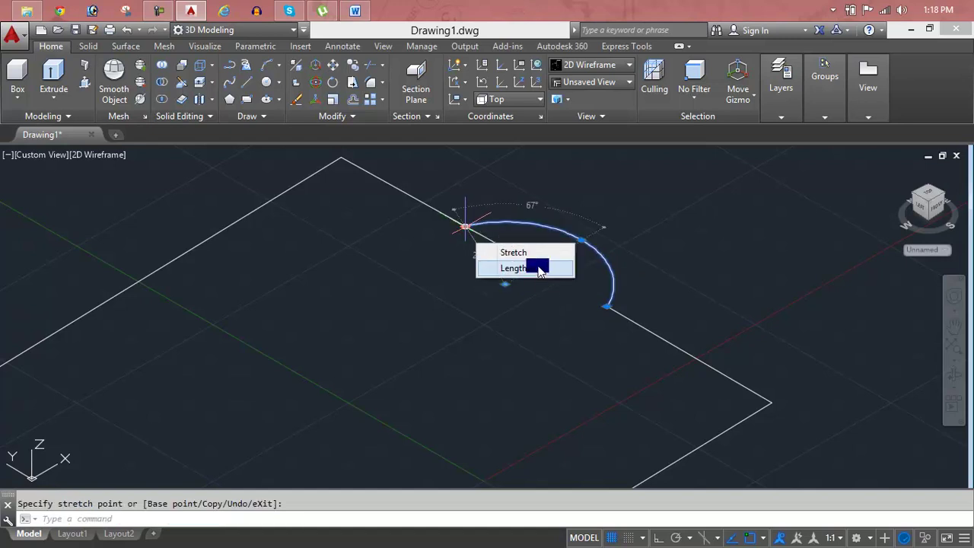
click(607, 305)
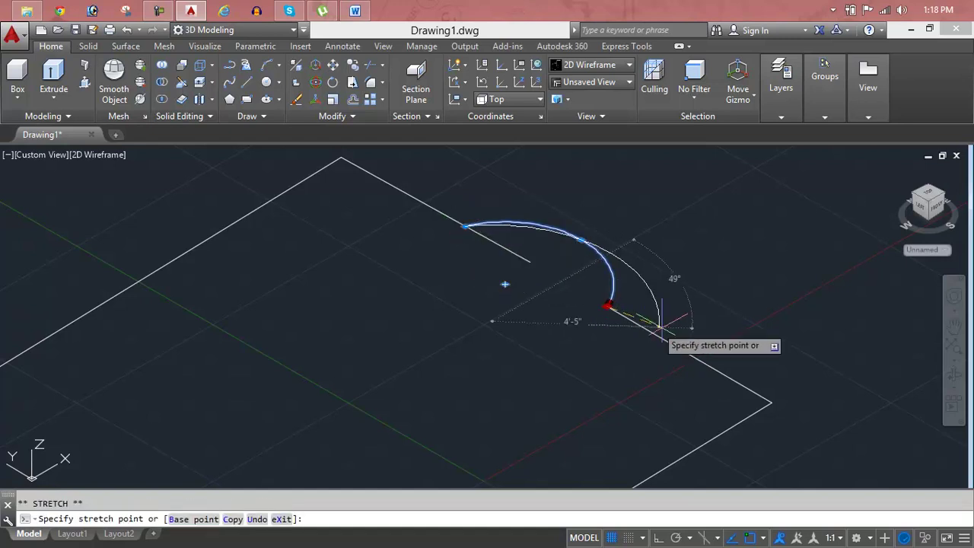
click(699, 359)
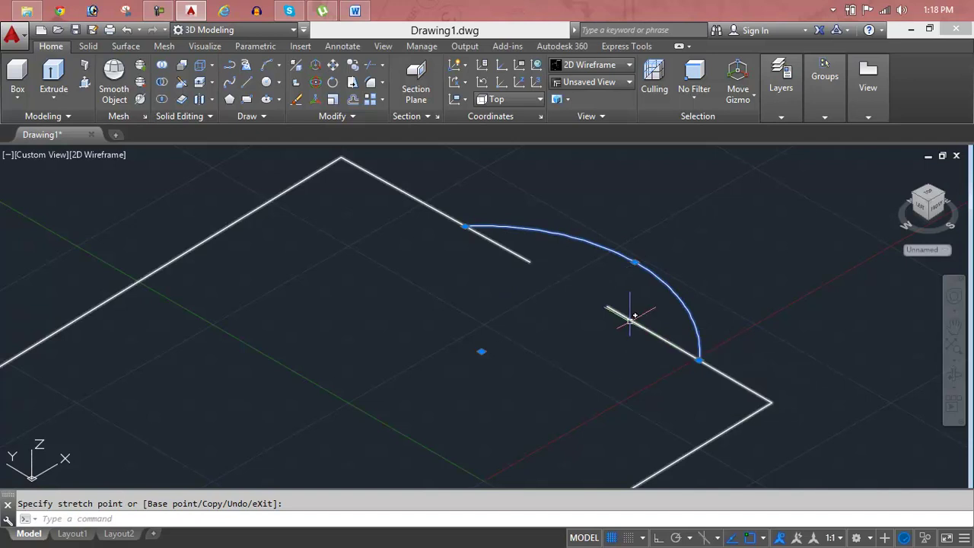
key(ctrl+z)
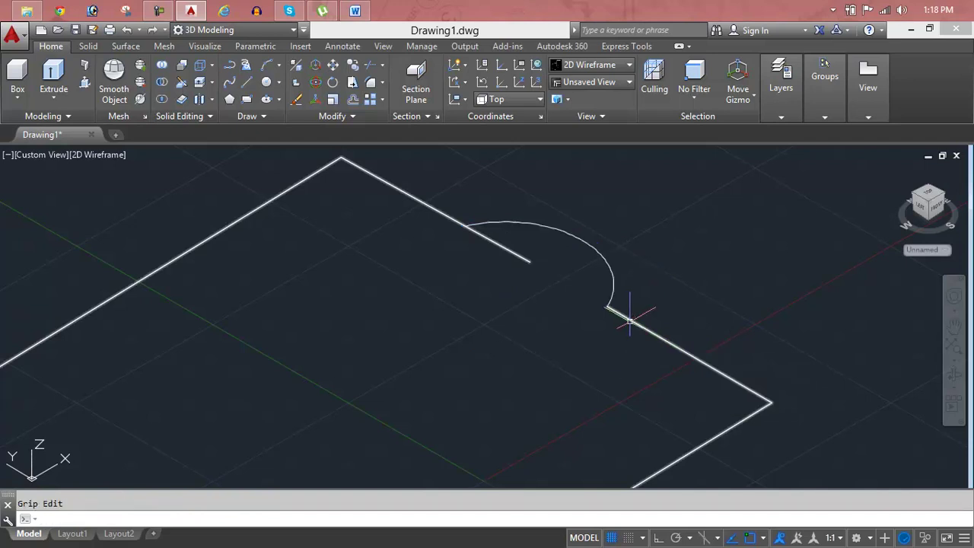
key(ctrl+z)
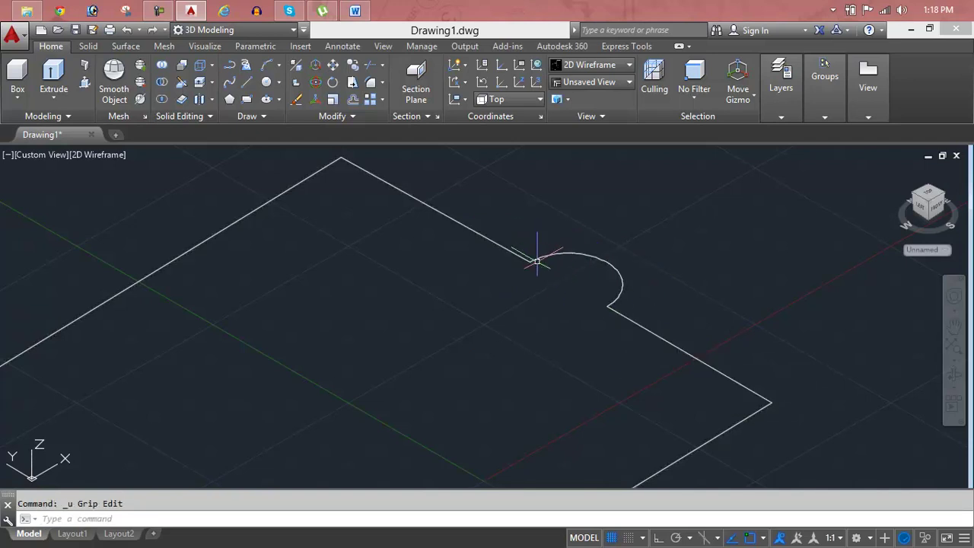
- Pull the upper and lower edge-line ends back away from the notch
click(536, 254)
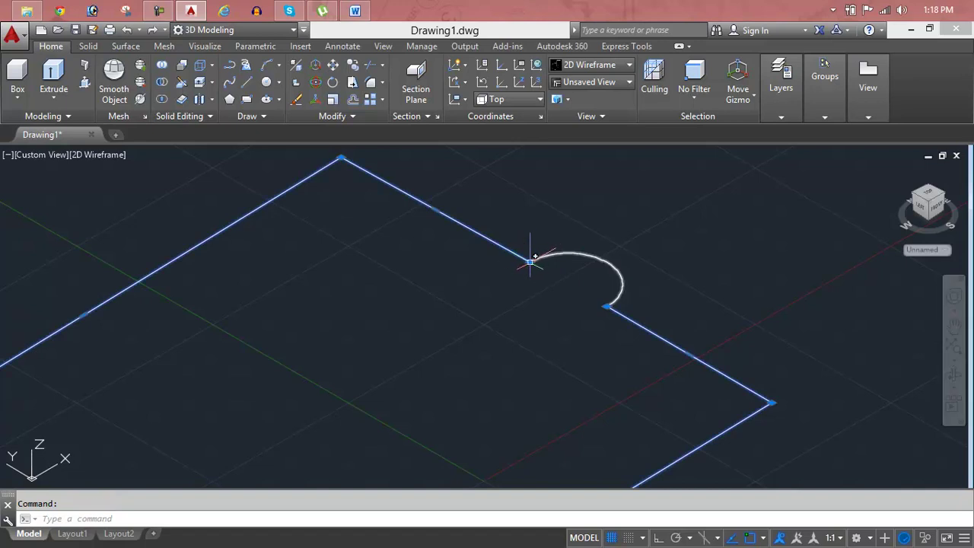
click(530, 262)
click(469, 228)
click(606, 307)
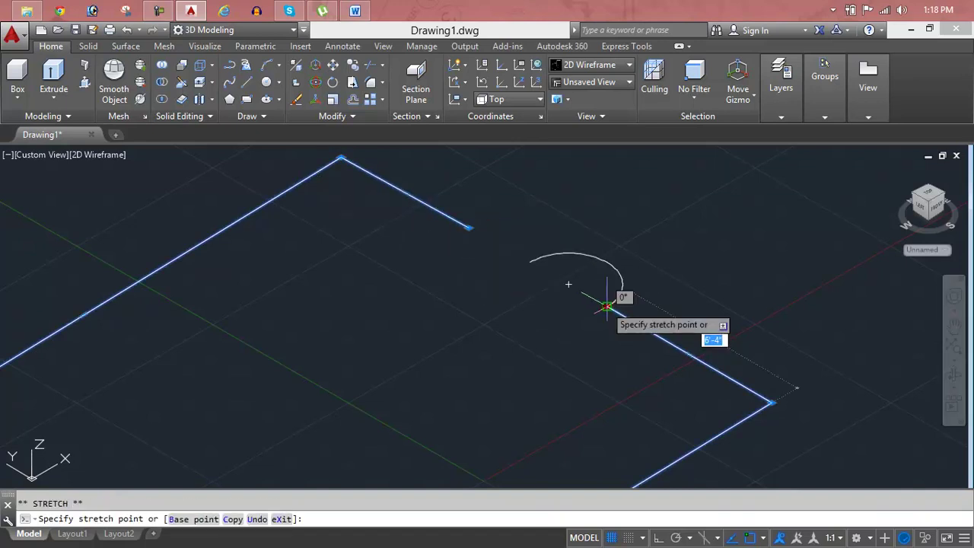
click(667, 342)
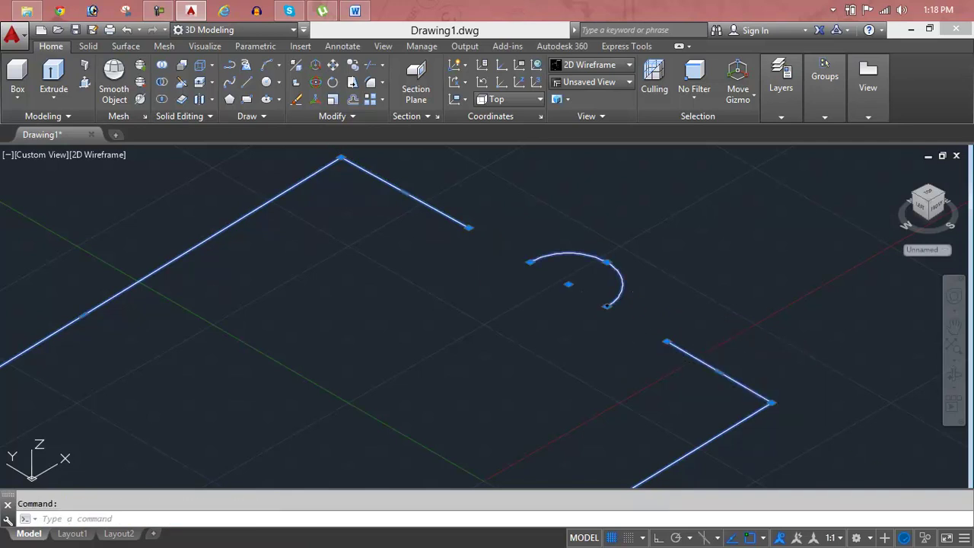
- Stretch both arc endpoints onto the edge-line ends to close the outline
double_click(606, 306)
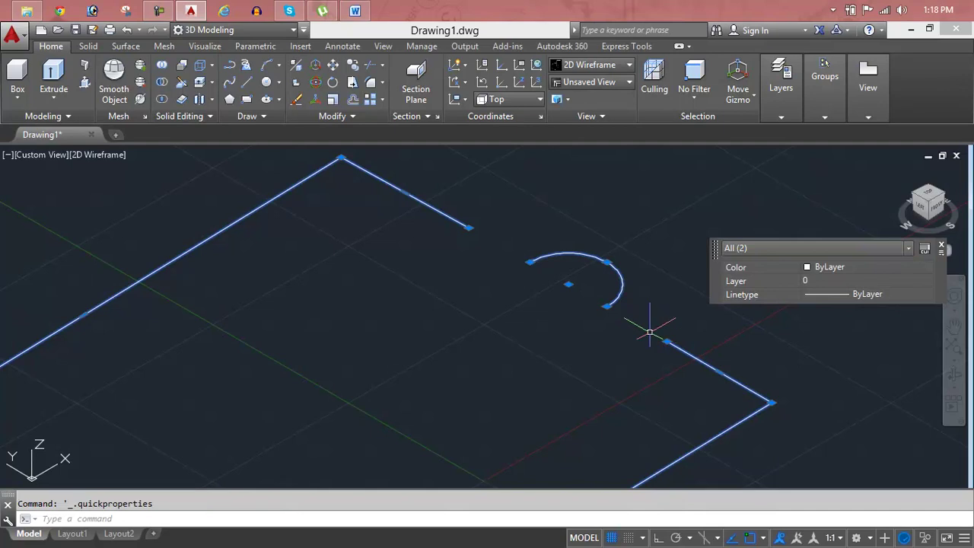
click(606, 307)
click(667, 342)
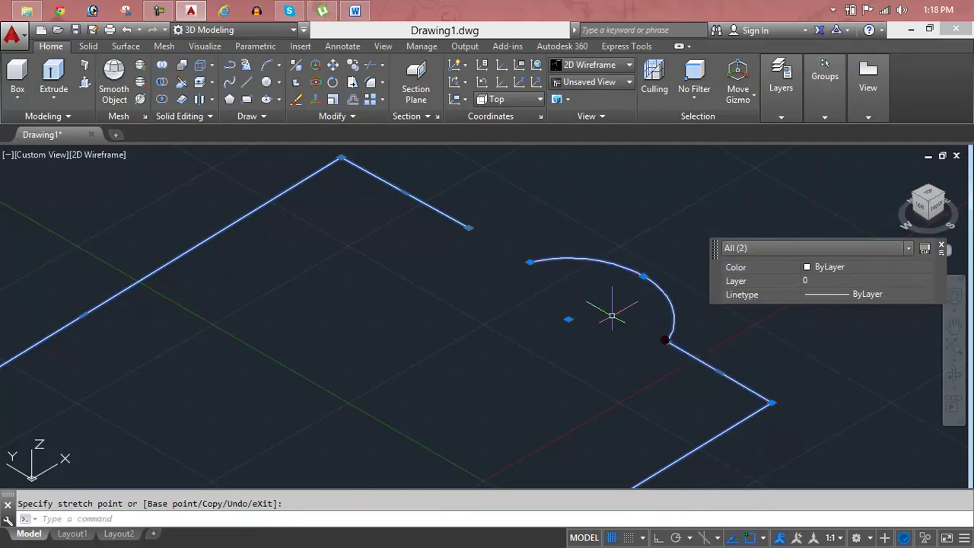
click(530, 261)
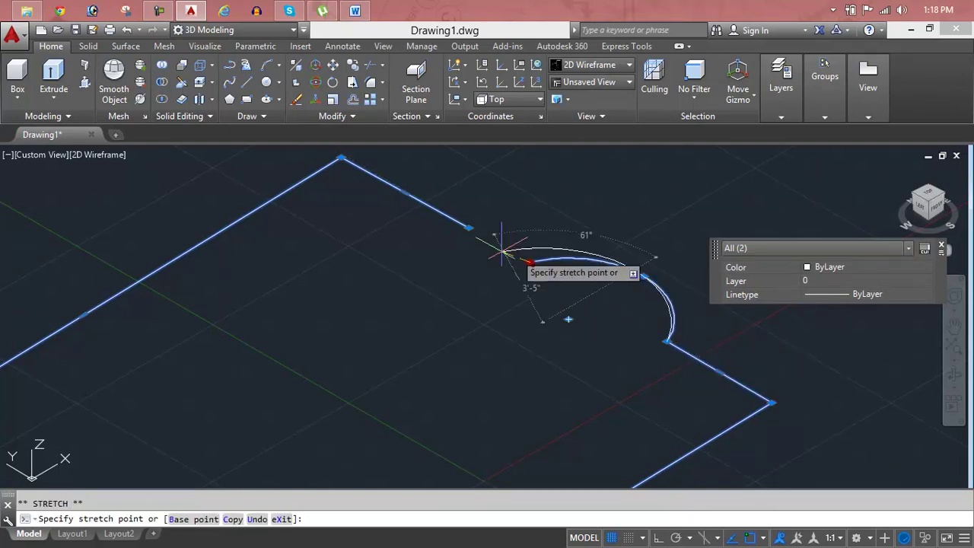
click(468, 227)
key(Escape)
key(Escape)
scroll(760, 246, down, 3)
middle_drag(732, 249, 660, 258)
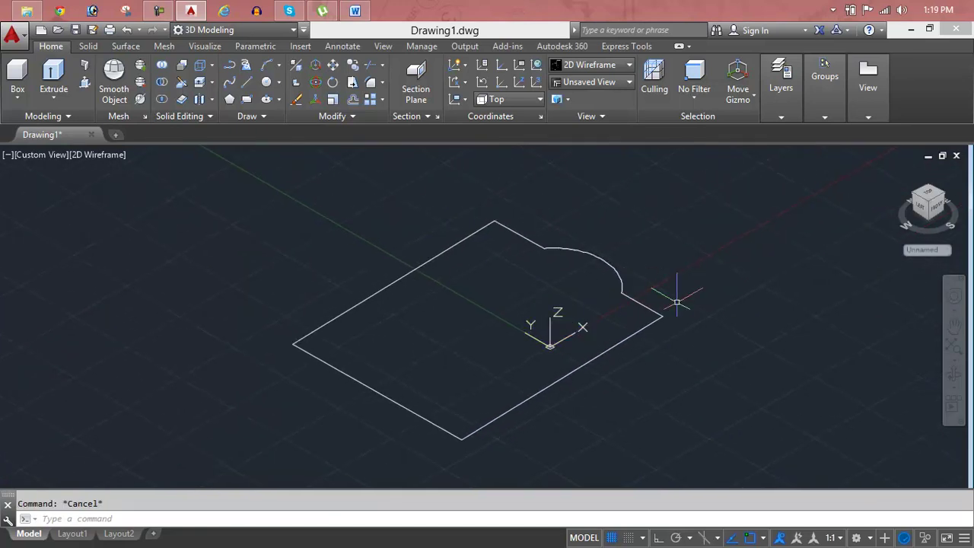
- Turn off 'Display at UCS origin point' in the UCS icon settings
text(UC)
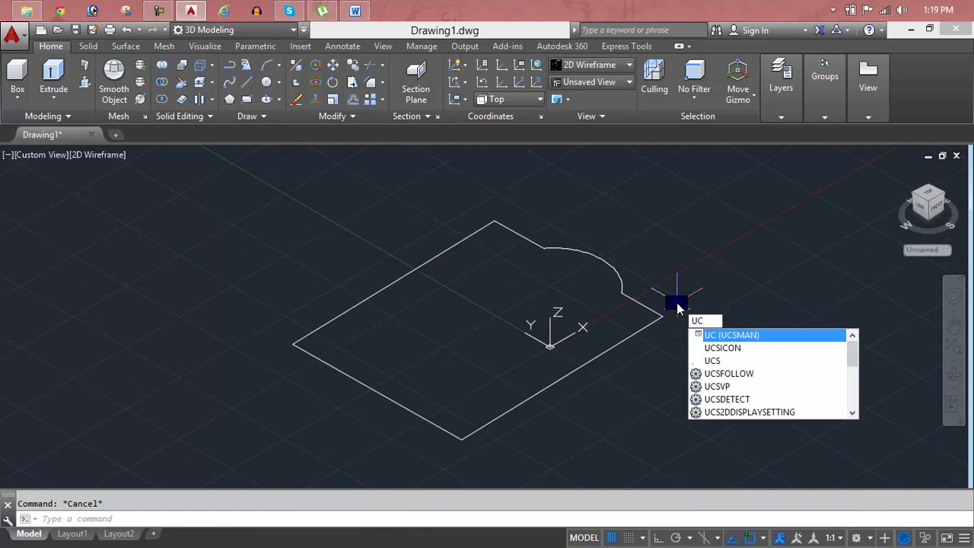
key(Return)
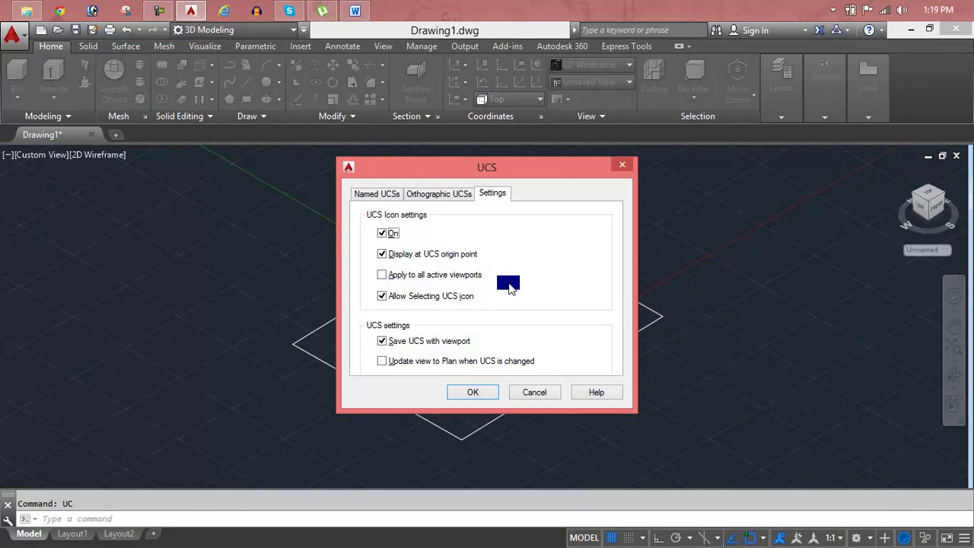
click(470, 255)
click(478, 393)
key(Escape)
- Window-select the outline pieces and join them into one polyline
click(723, 212)
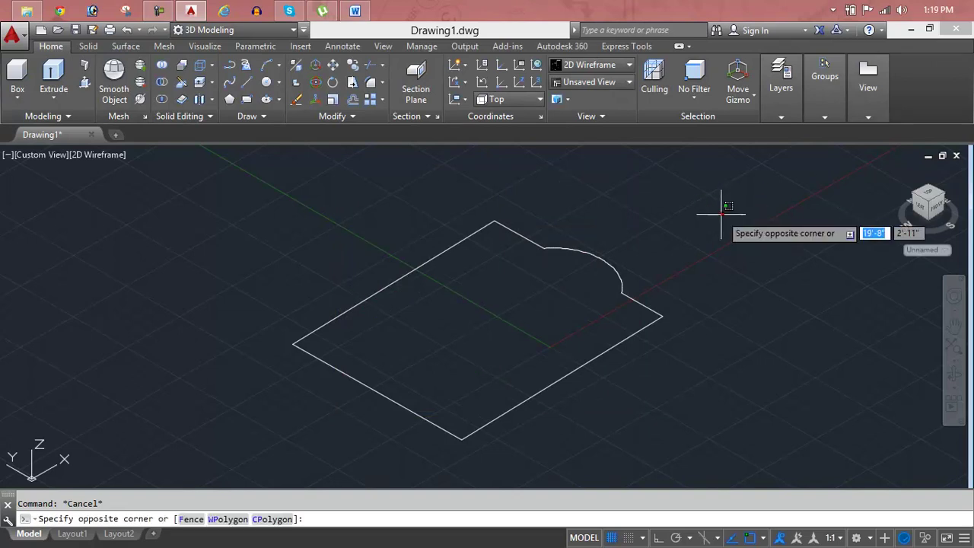
click(237, 453)
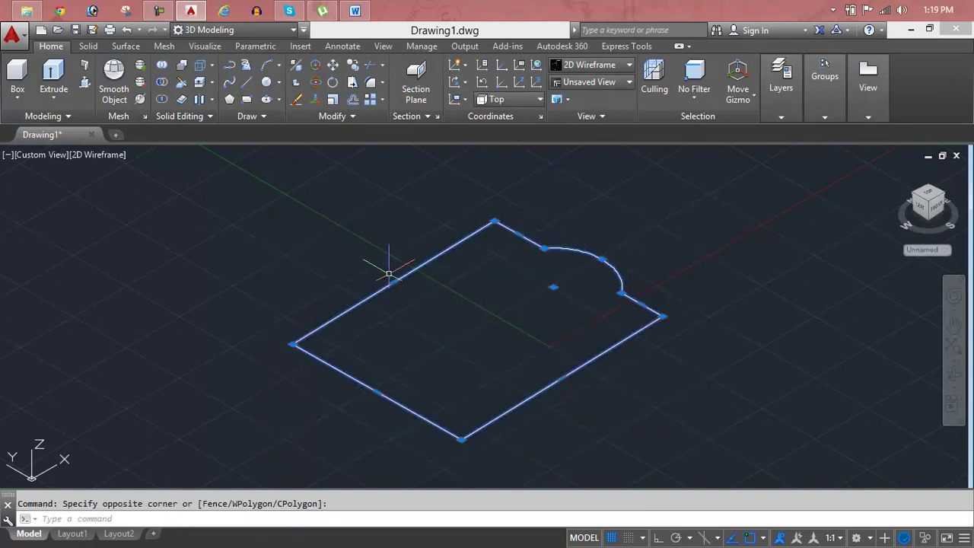
click(263, 120)
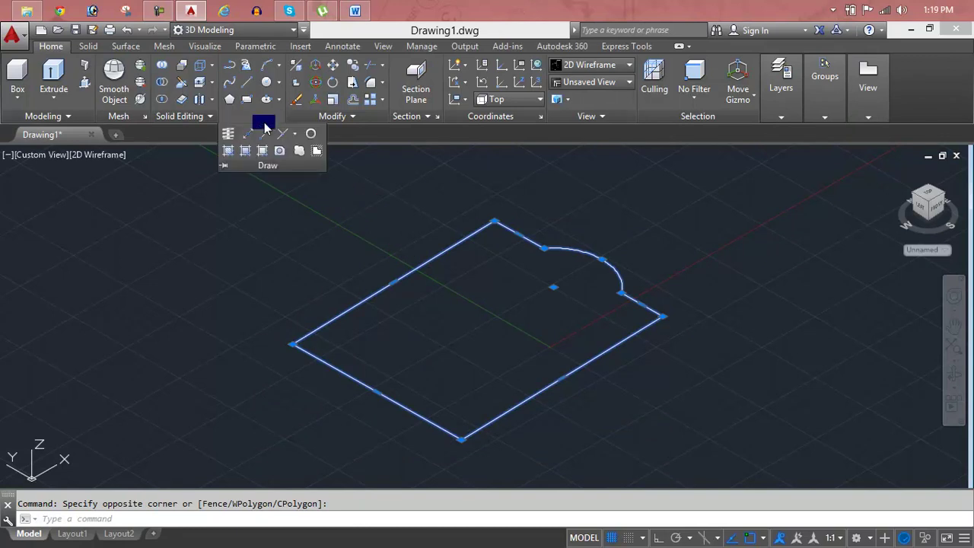
click(332, 116)
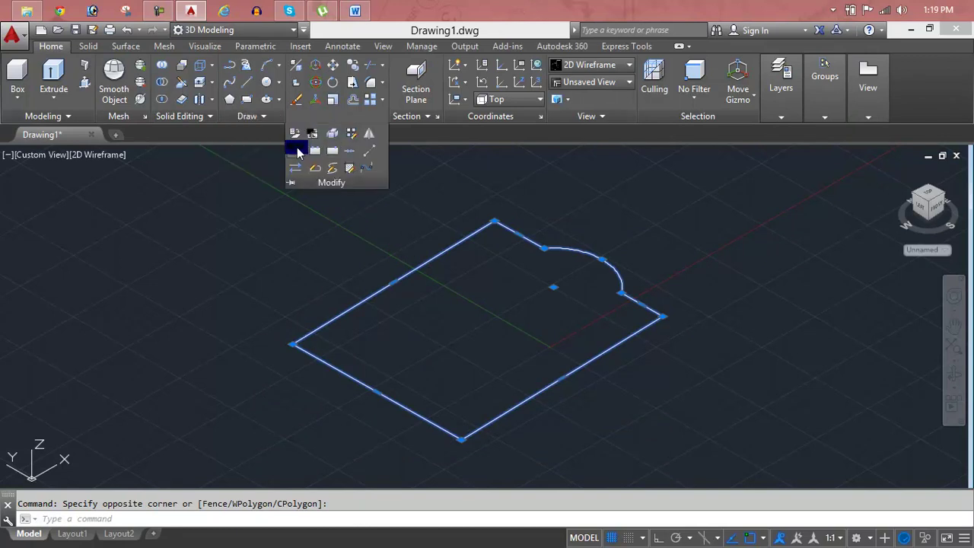
click(354, 152)
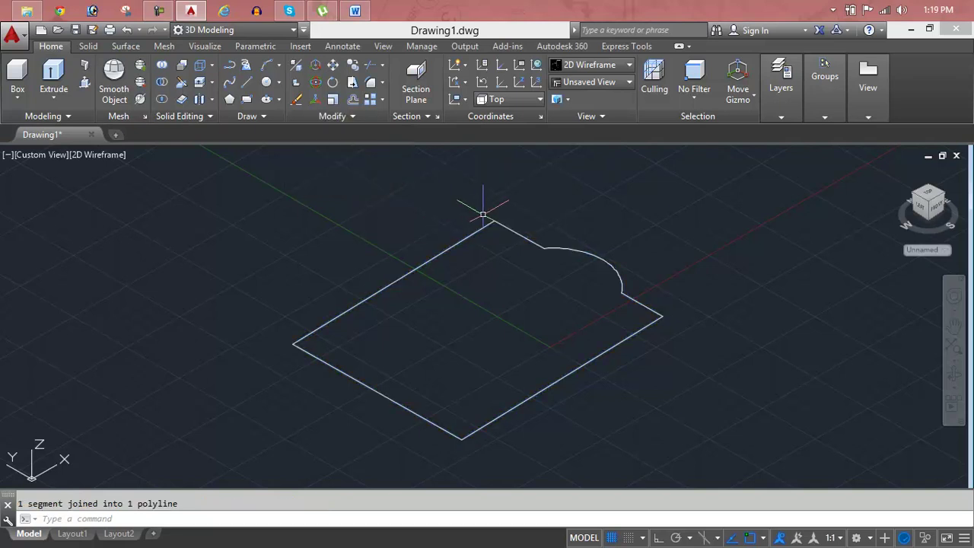
- Confirm the outline is a single object and start OFFSET
click(559, 246)
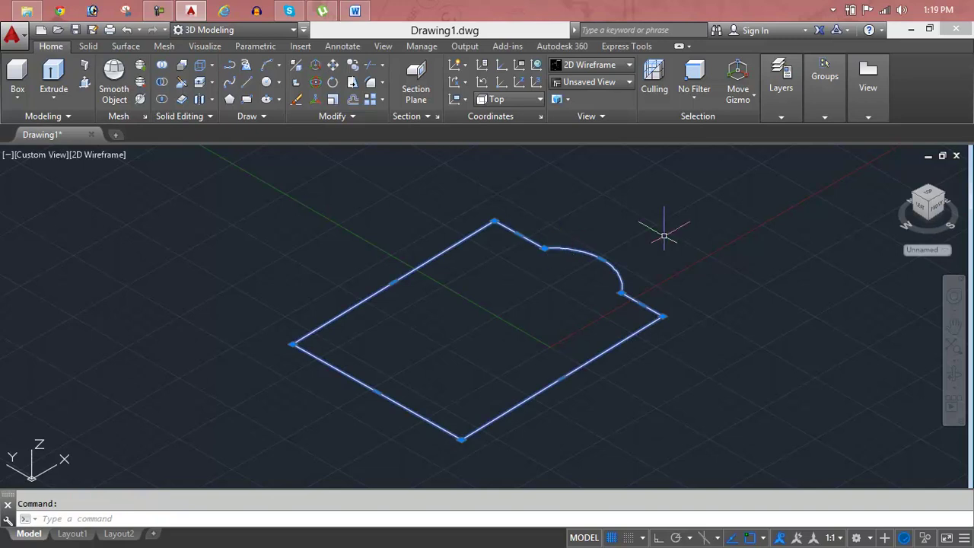
key(Escape)
middle_drag(662, 232, 626, 233)
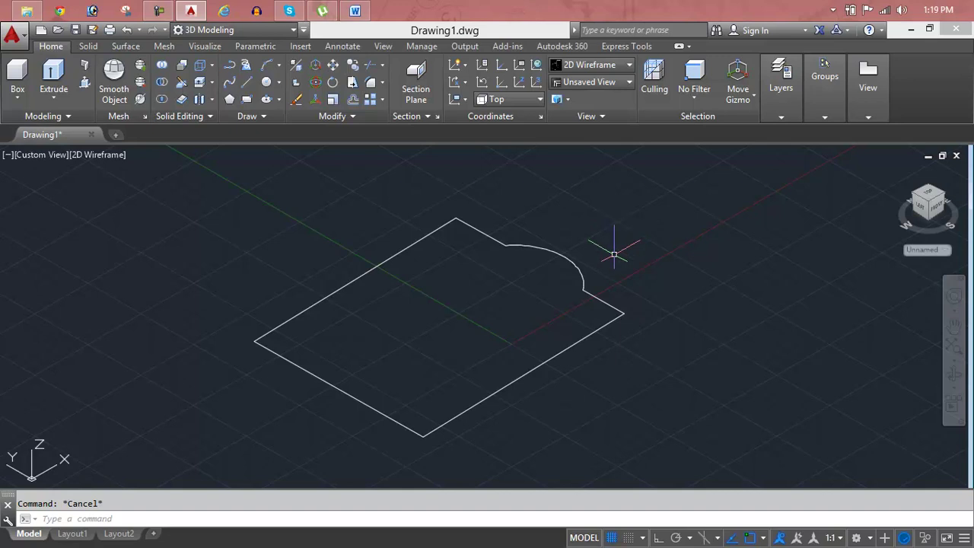
text(o)
key(Return)
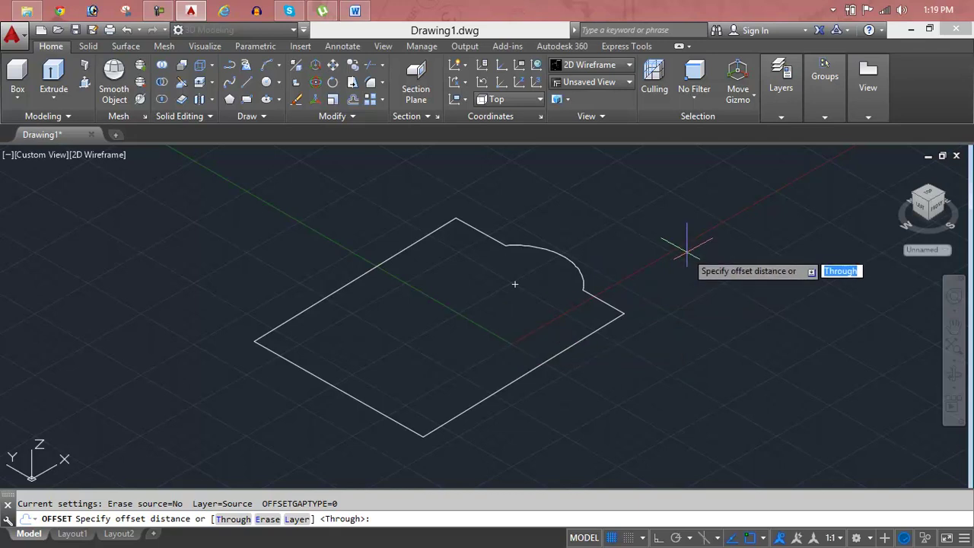
text(9)
key(Return)
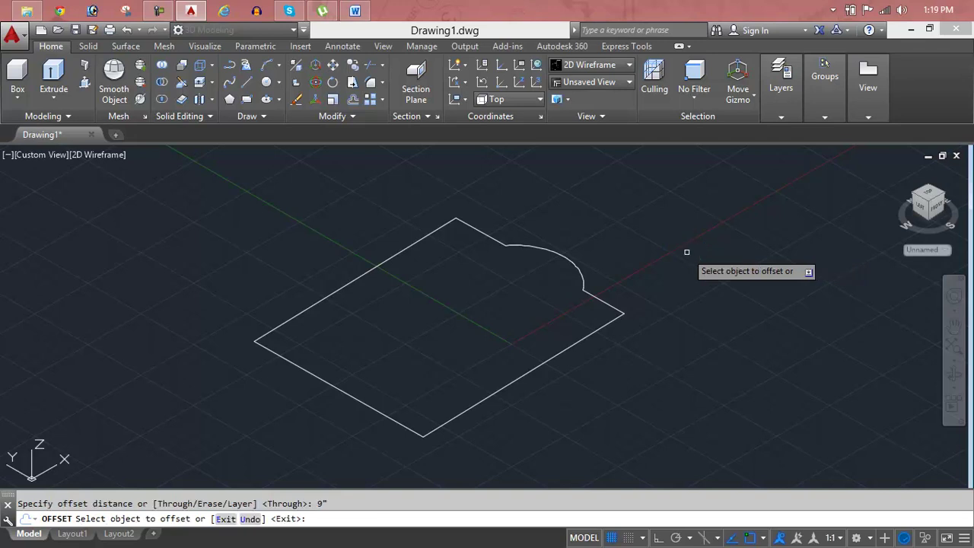
click(613, 320)
click(603, 304)
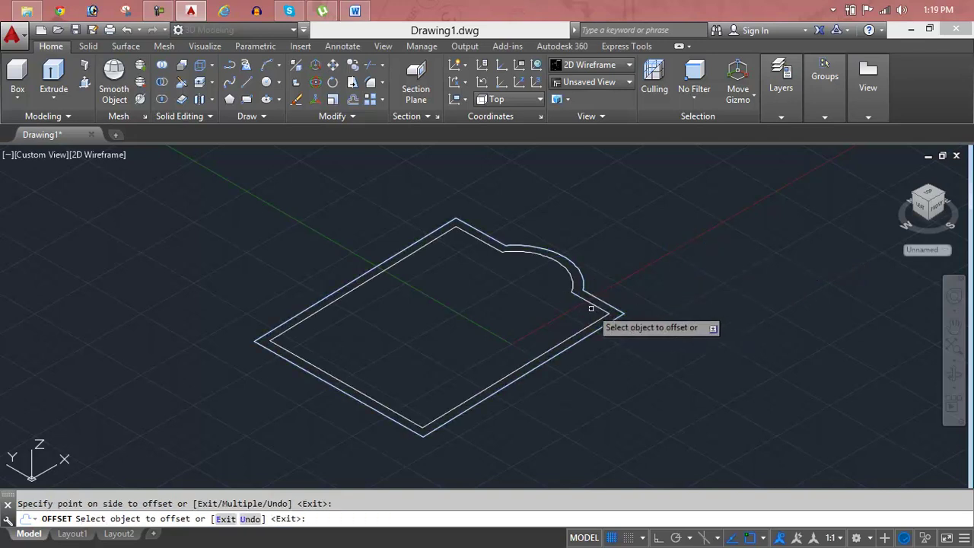
key(Escape)
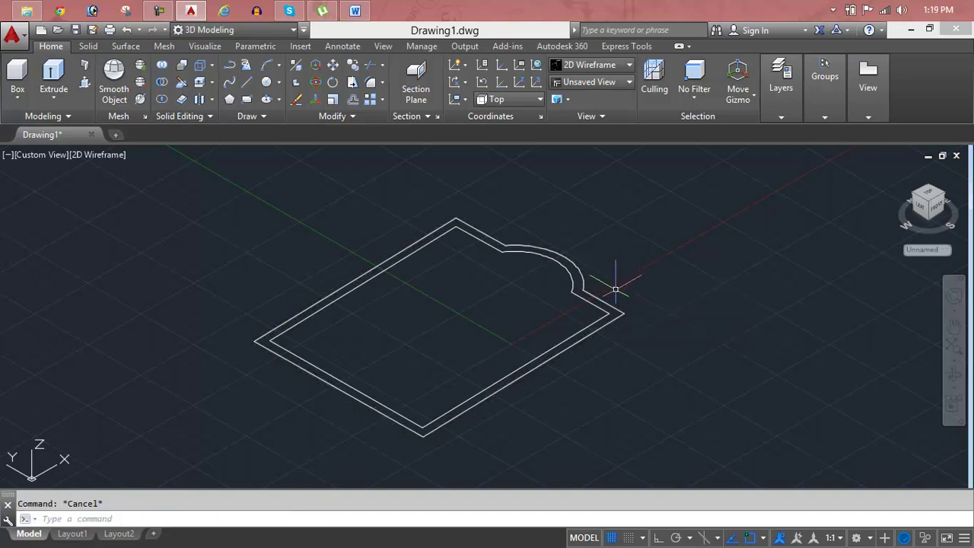
scroll(596, 294, up, 5)
scroll(595, 293, down, 3)
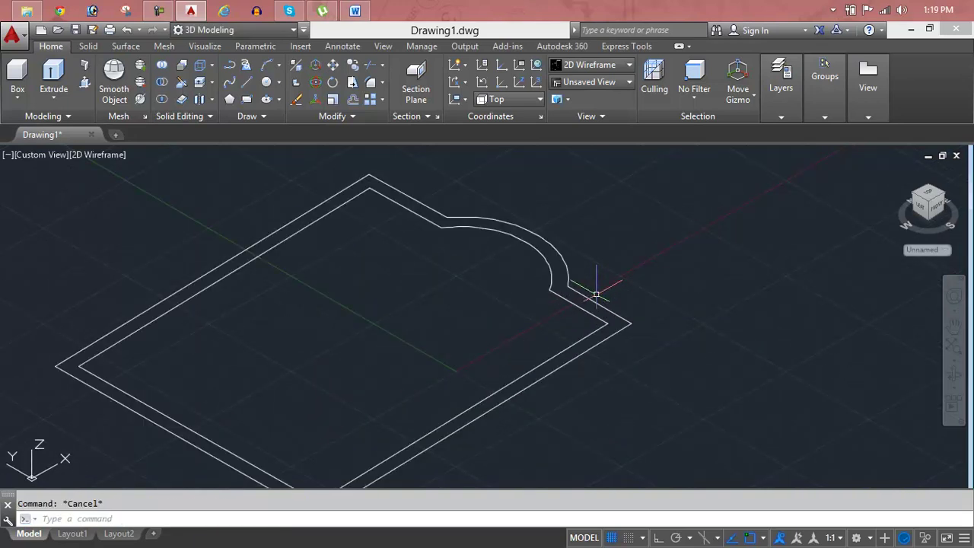
scroll(596, 293, down, 2)
- Extrude both room outlines together into a 5' high solid block
text(xt)
key(Return)
click(607, 277)
click(535, 325)
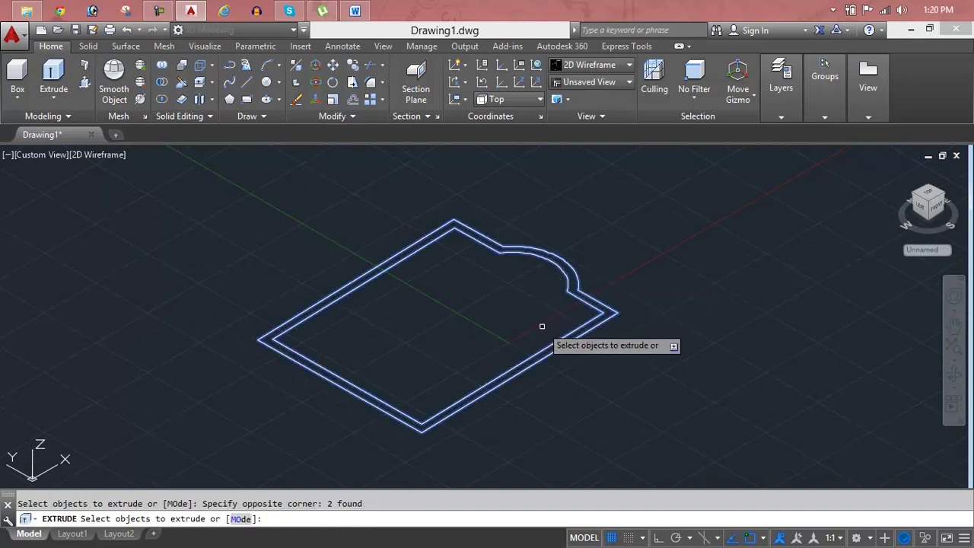
right_click(550, 319)
click(554, 328)
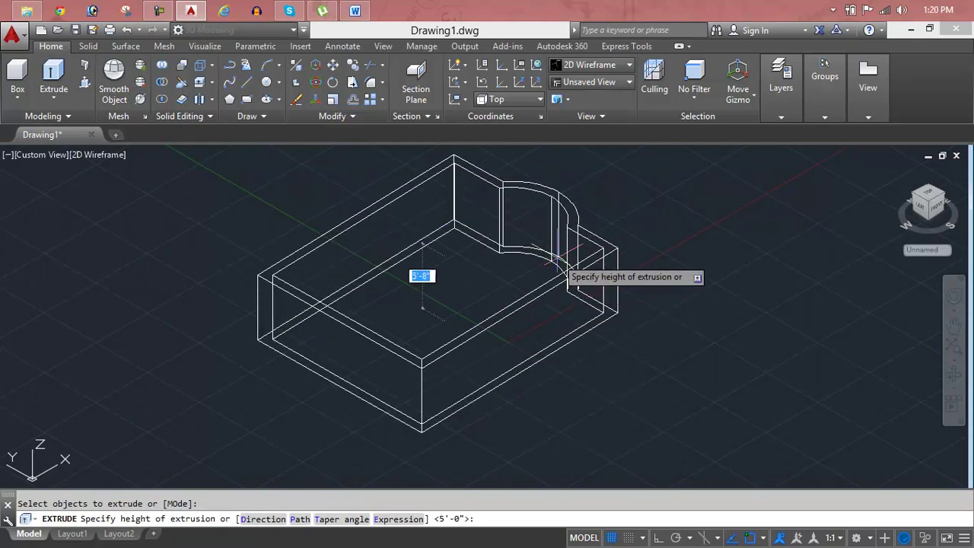
click(536, 232)
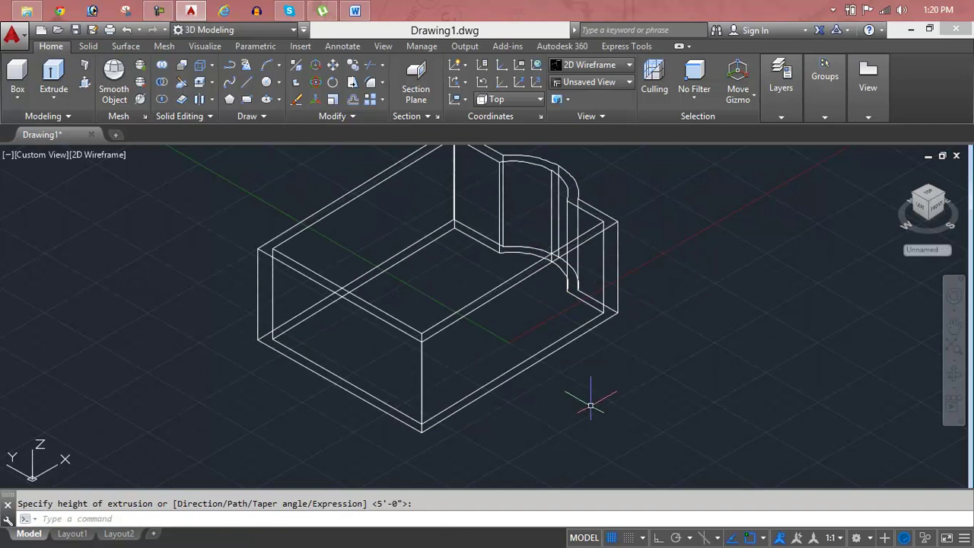
- Display the block shaded with edges and recentre the view
text(Sh)
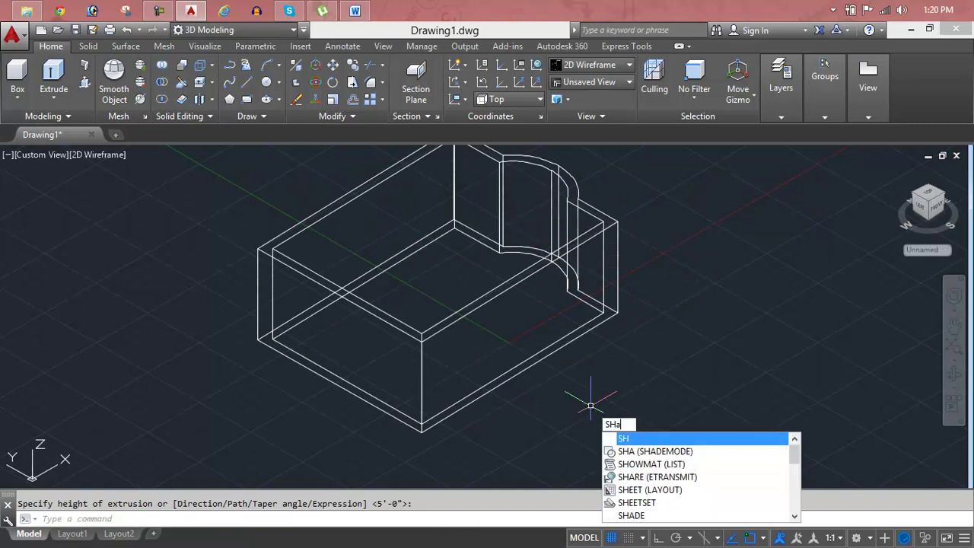
text(ade)
key(Return)
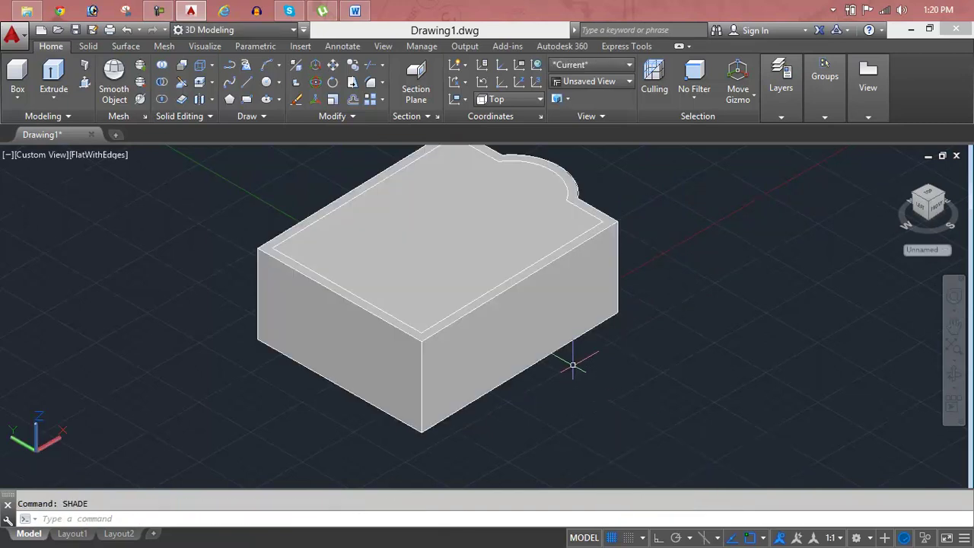
middle_drag(572, 369, 566, 385)
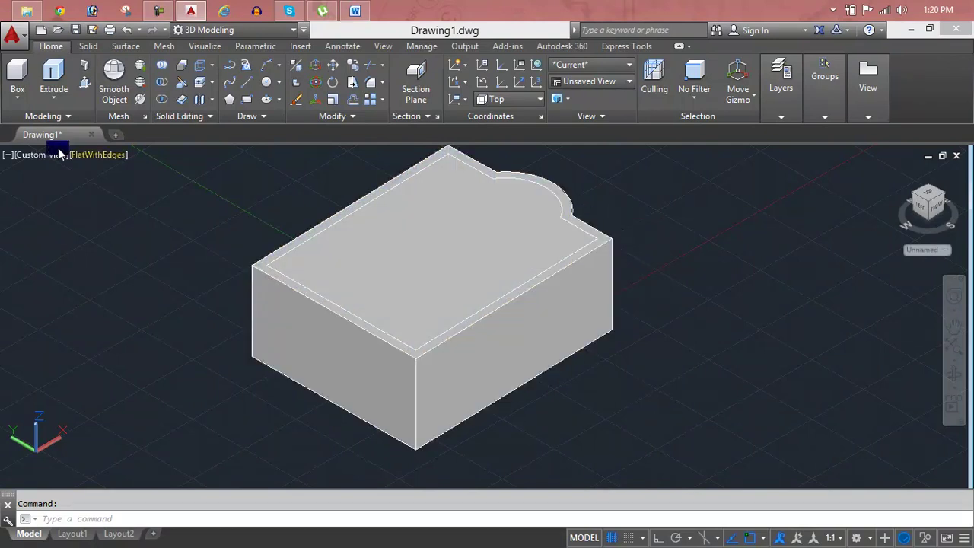
- Press-pull the inner area of the top face downward twice, then end press-pull
click(84, 91)
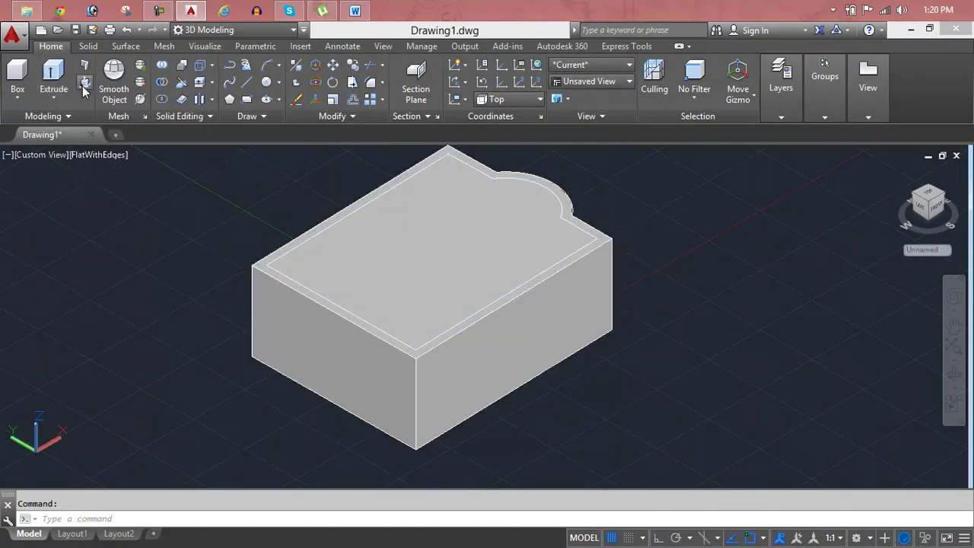
click(417, 255)
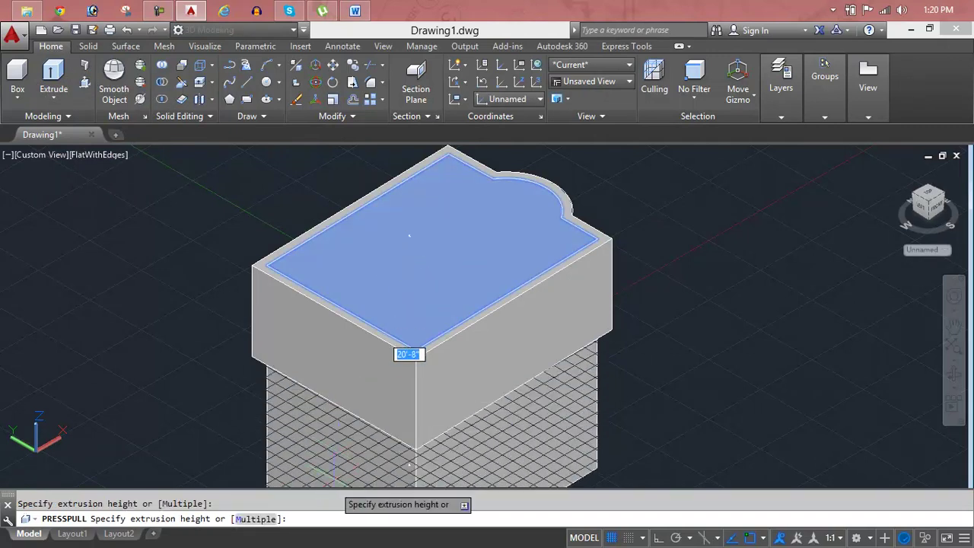
click(409, 236)
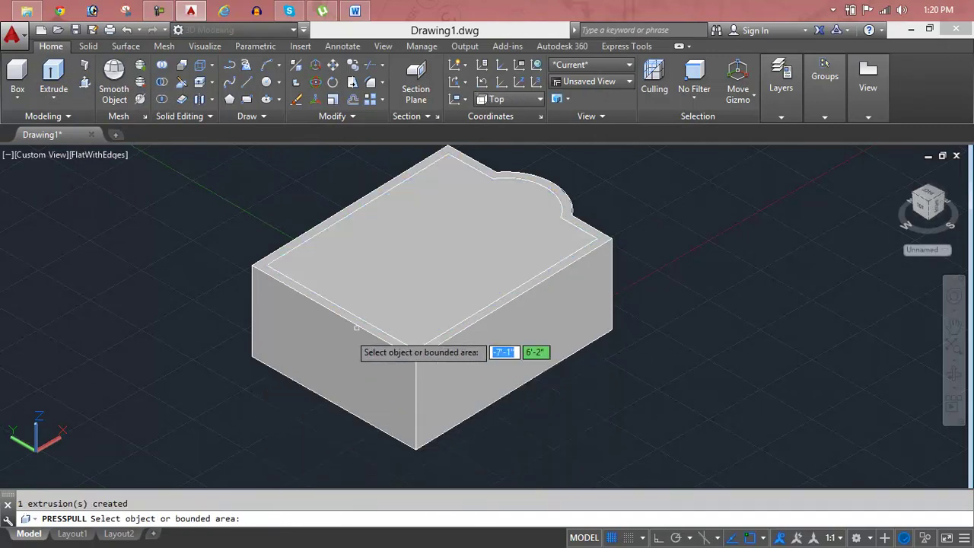
click(386, 286)
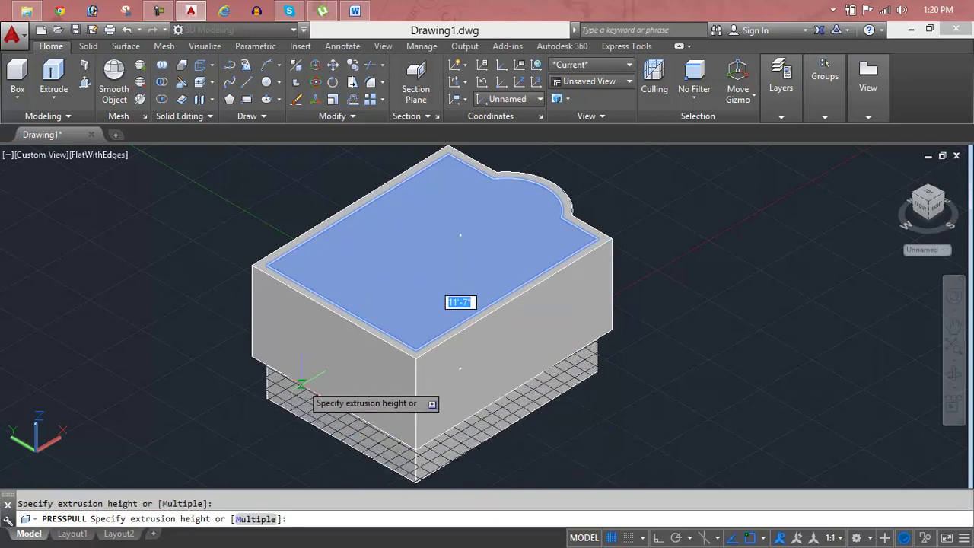
click(304, 377)
key(Escape)
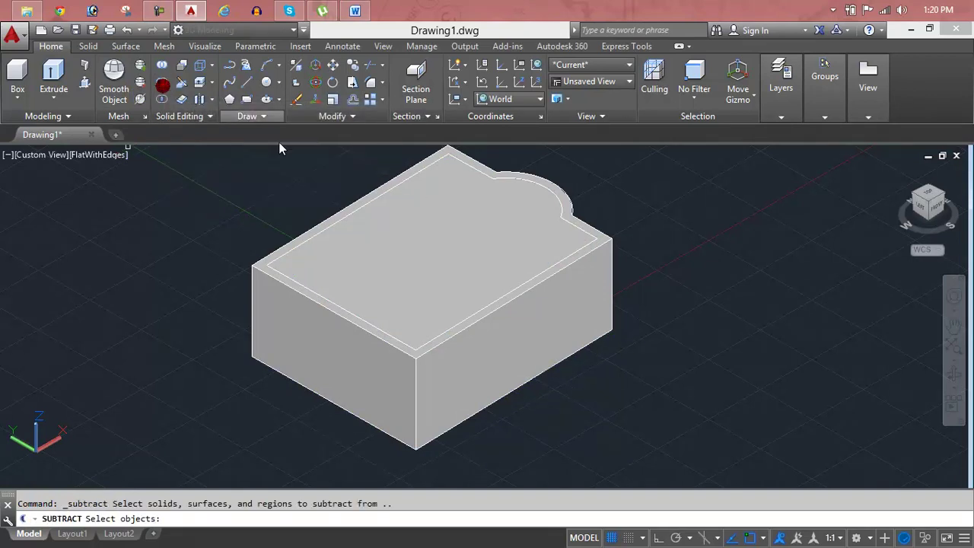
- Start a subtraction using the room block as the solid to subtract from
click(161, 82)
click(489, 161)
click(308, 288)
key(Return)
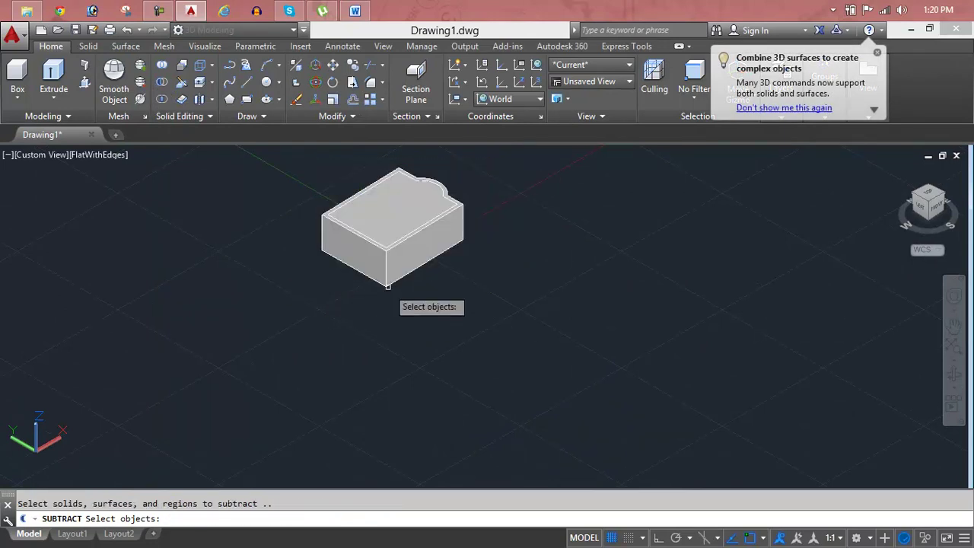
scroll(392, 228, up, 2)
scroll(393, 224, up, 4)
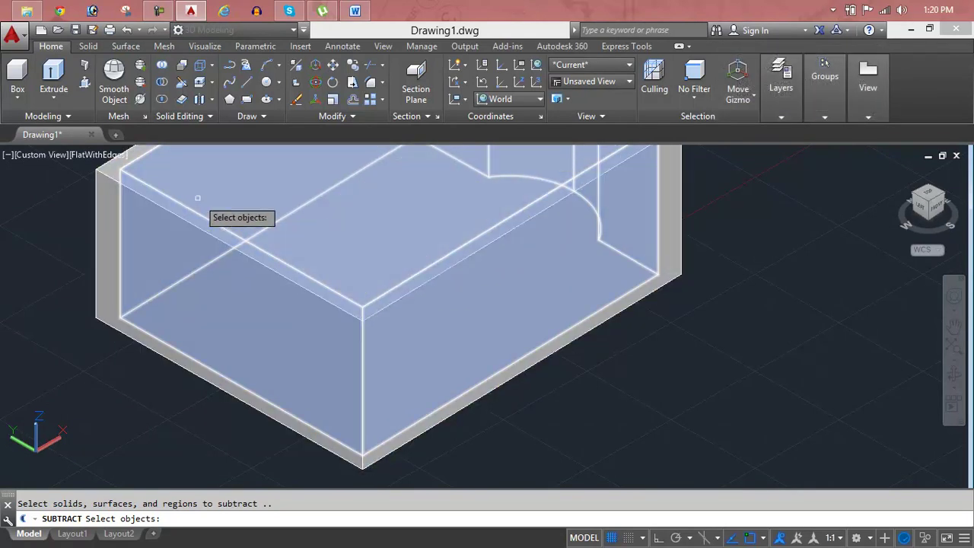
click(197, 198)
- Delete the inner box solid, leaving hollow 9-inch walls around an open interior
scroll(198, 198, down, 2)
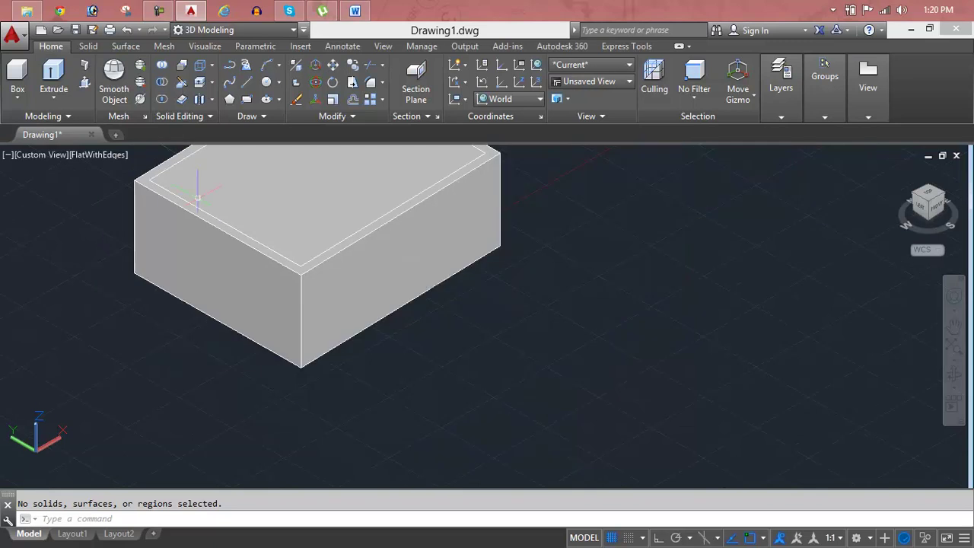
click(195, 204)
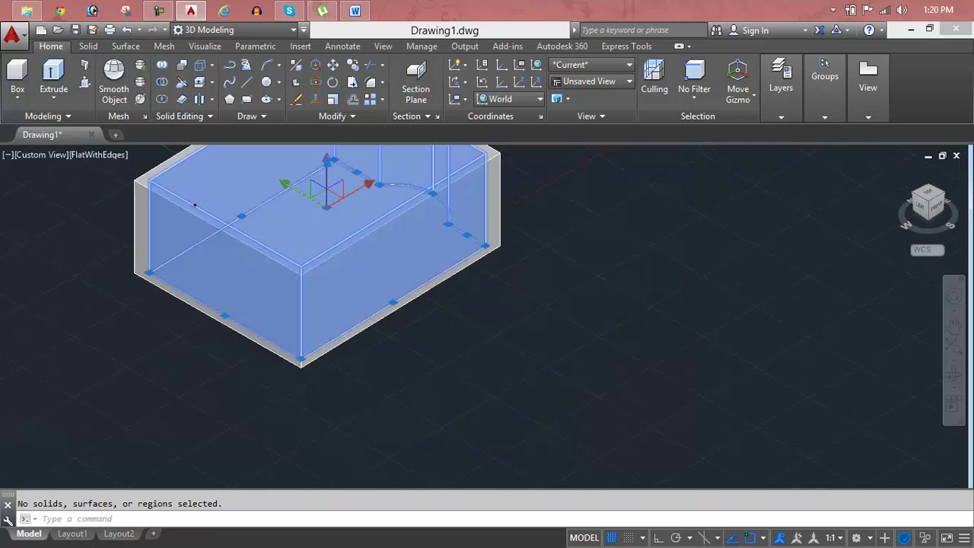
key(Delete)
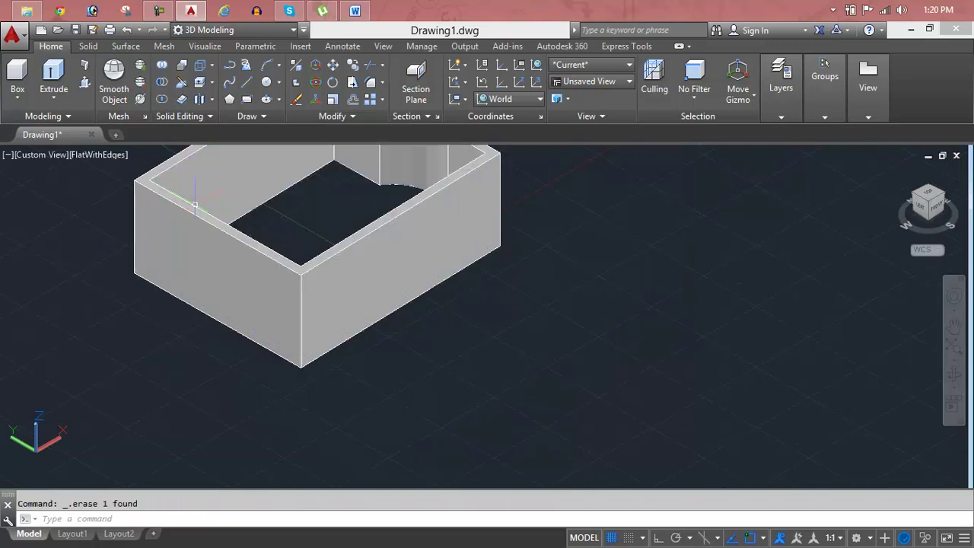
scroll(195, 204, down, 4)
middle_drag(217, 218, 311, 332)
scroll(312, 332, up, 3)
scroll(417, 315, up, 1)
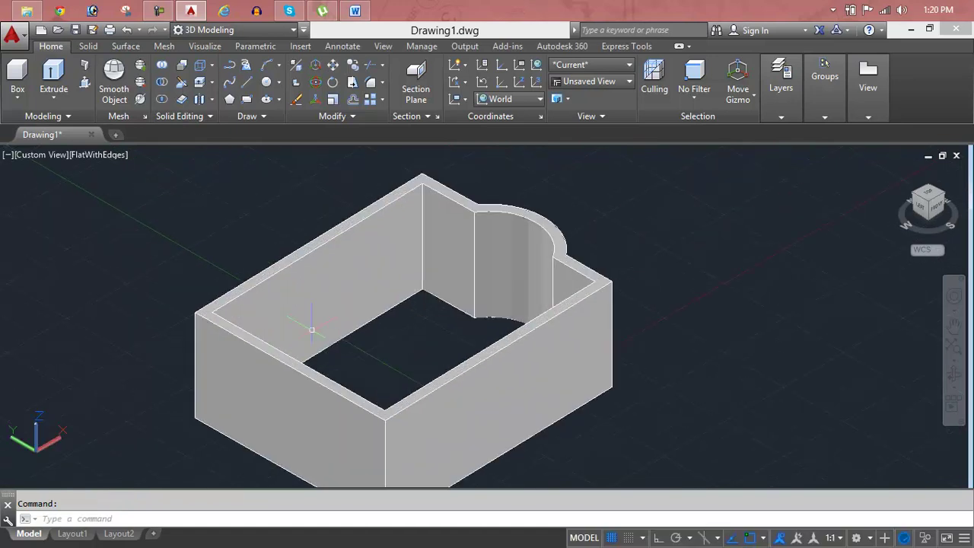
scroll(417, 314, down, 2)
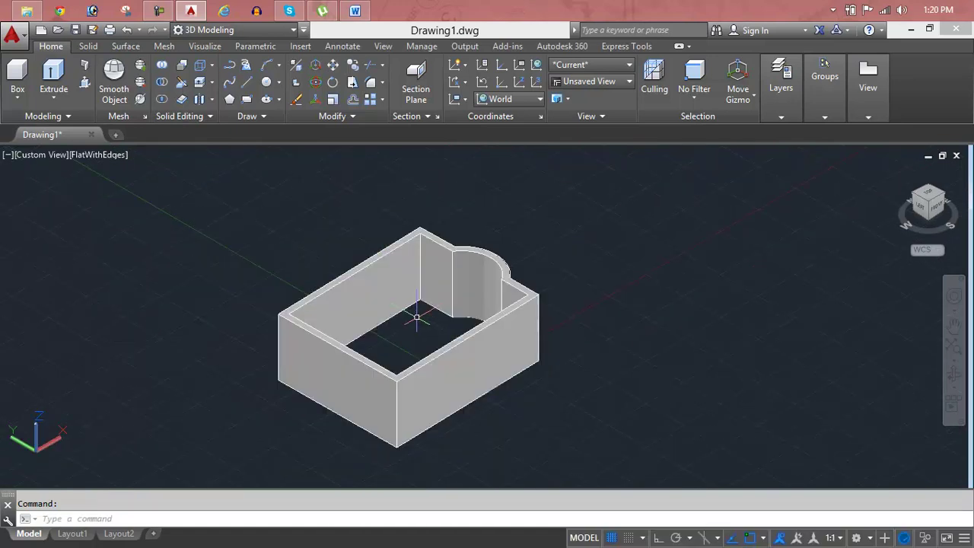
click(588, 217)
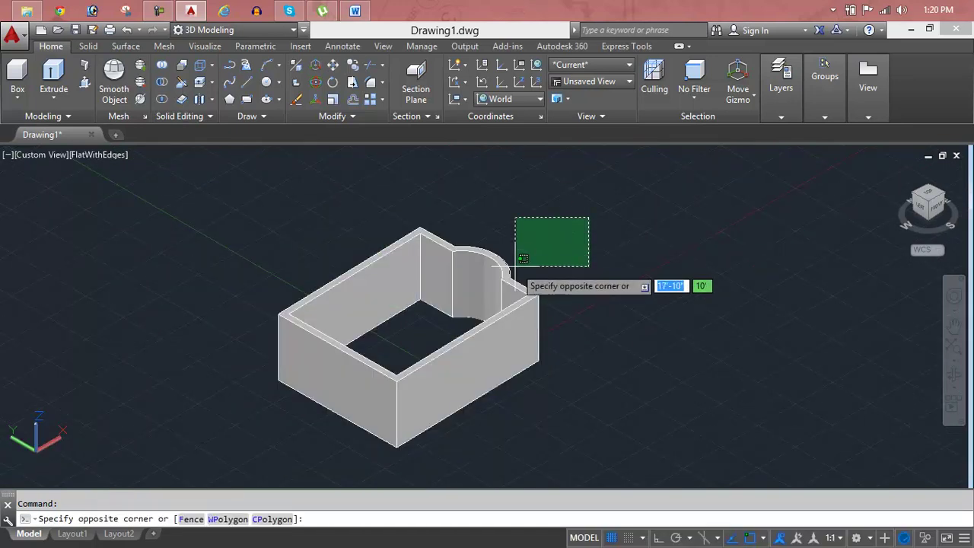
key(Escape)
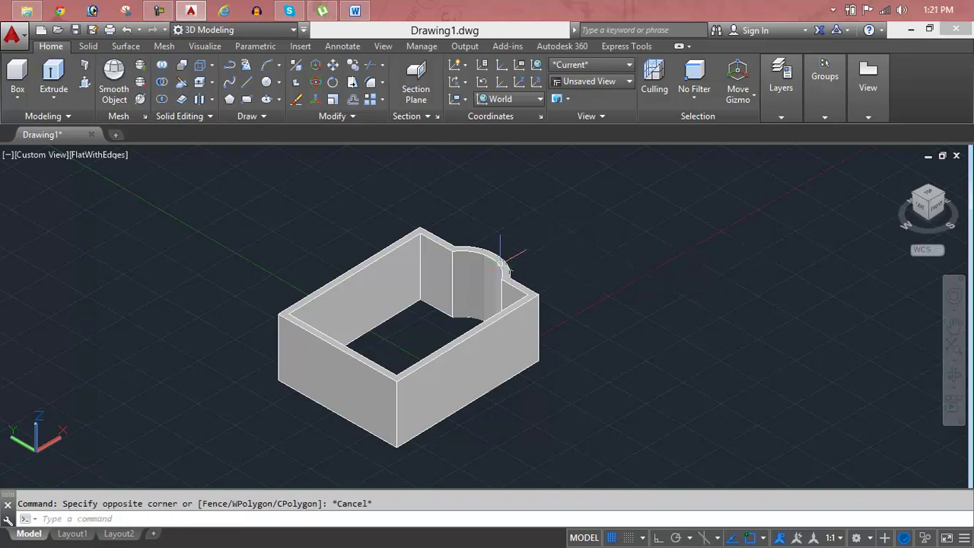
- Undo back to the flat room outline and cancel any active command
scroll(735, 254, up, 2)
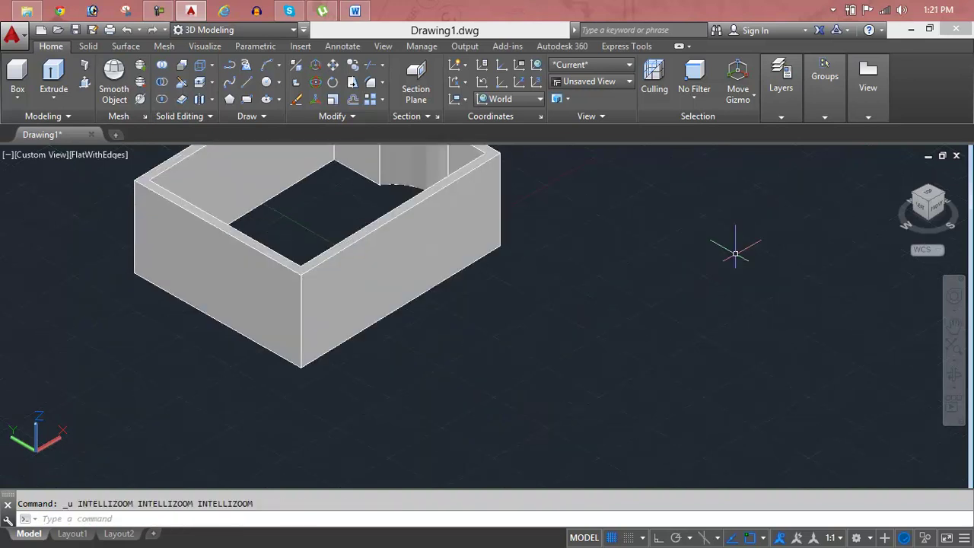
key(ctrl+z)
scroll(735, 253, up, 1)
key(ctrl+z)
key(ctrl+z)
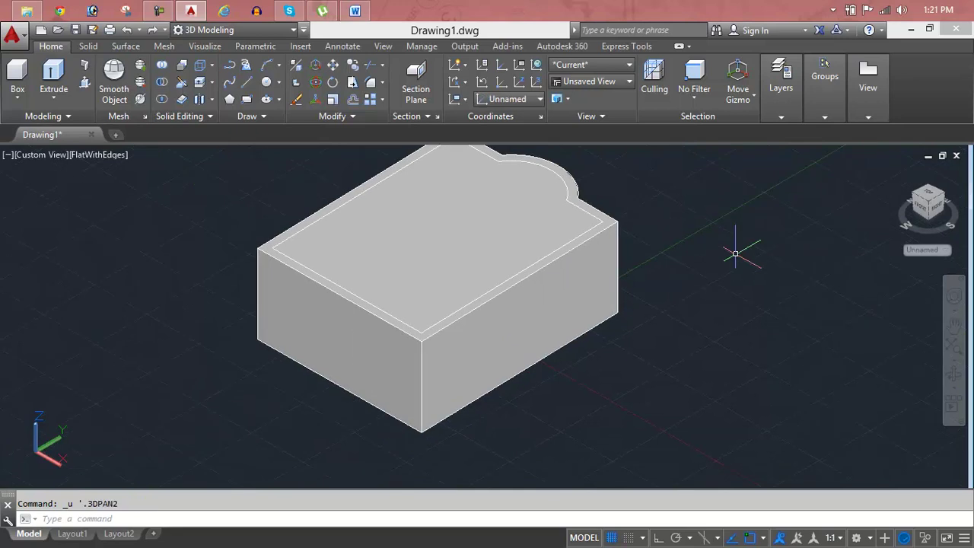
key(ctrl+z)
key(ctrl+z)
key(ctrl+z)
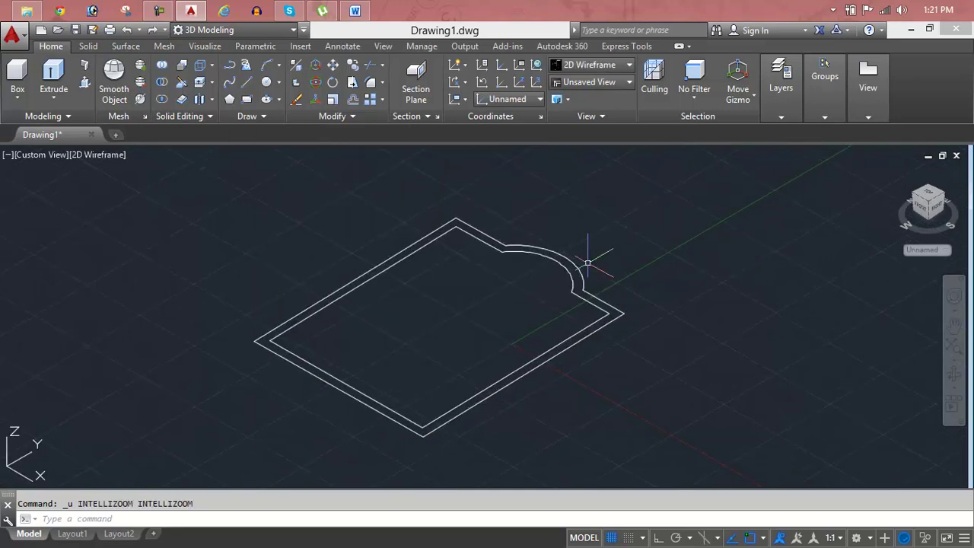
key(Escape)
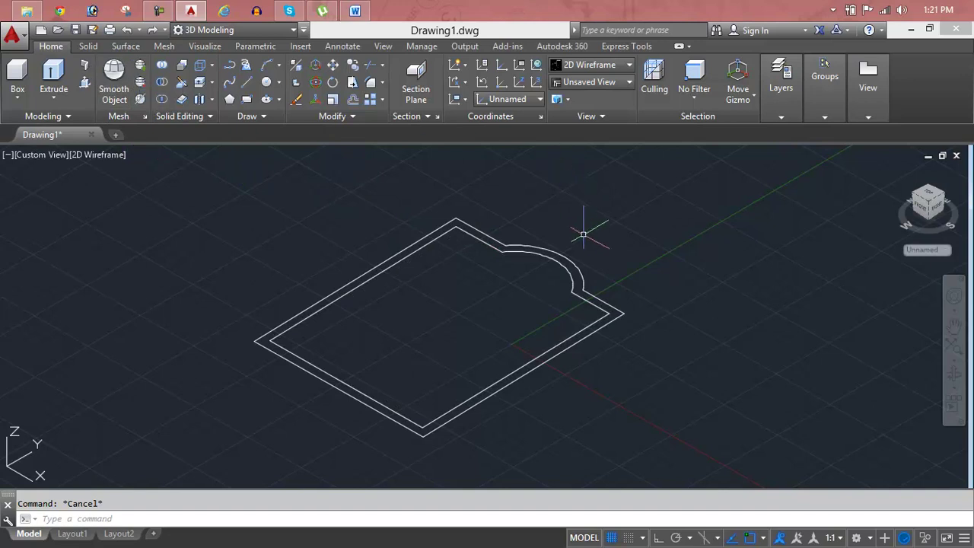
- Extrude the outer and inner room outlines into a solid again
text(E)
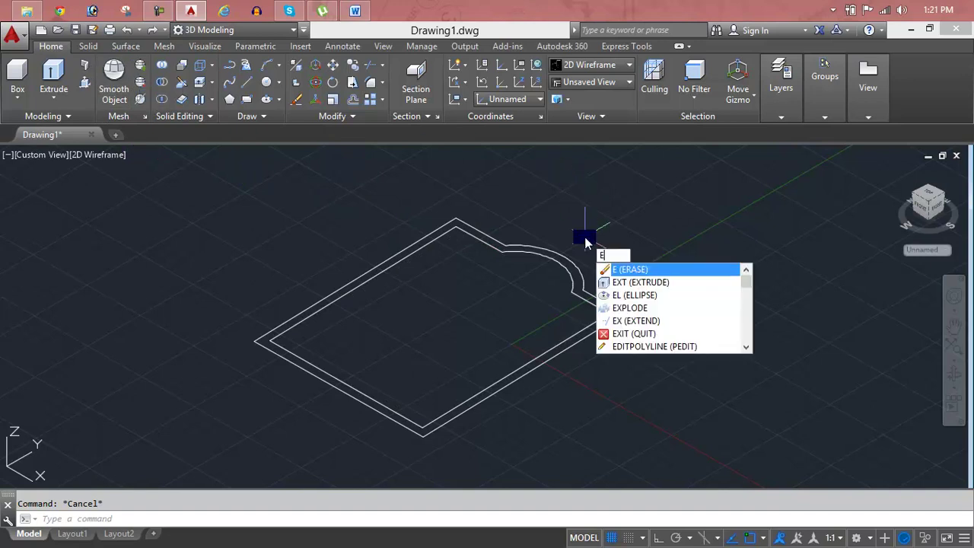
text(t)
key(Return)
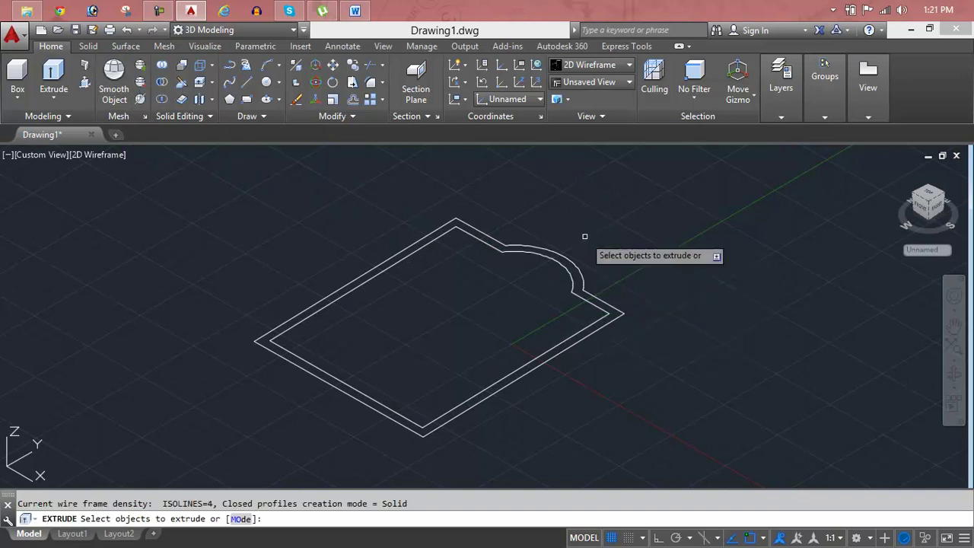
click(575, 265)
click(576, 269)
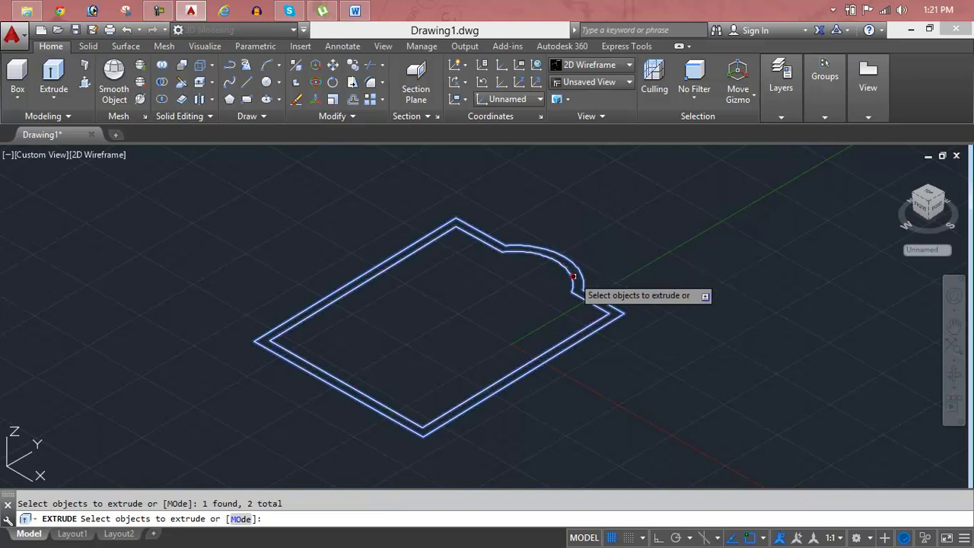
right_click(596, 259)
click(608, 265)
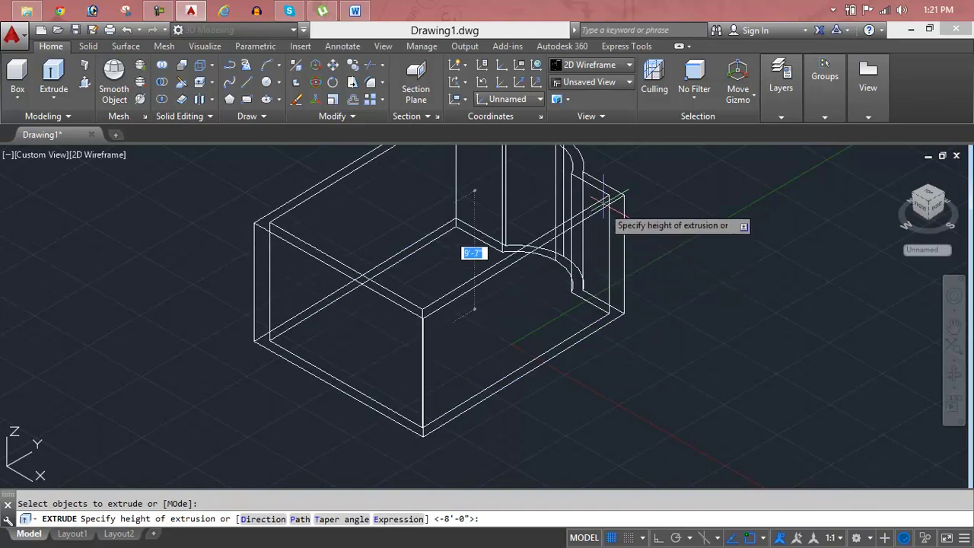
click(616, 239)
- Shade the extruded model, then undo back to the flat 2D Wireframe outline
text(SHA)
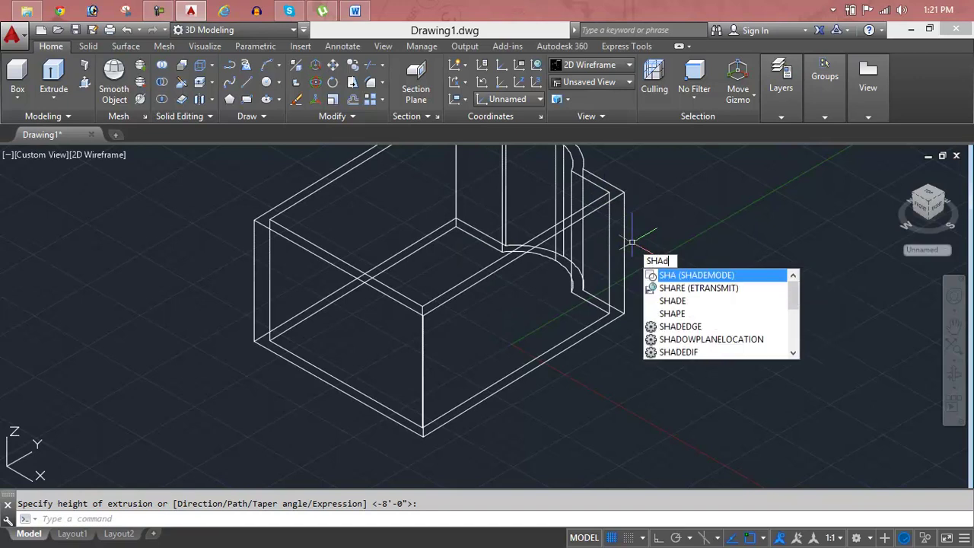
text(DE)
key(Return)
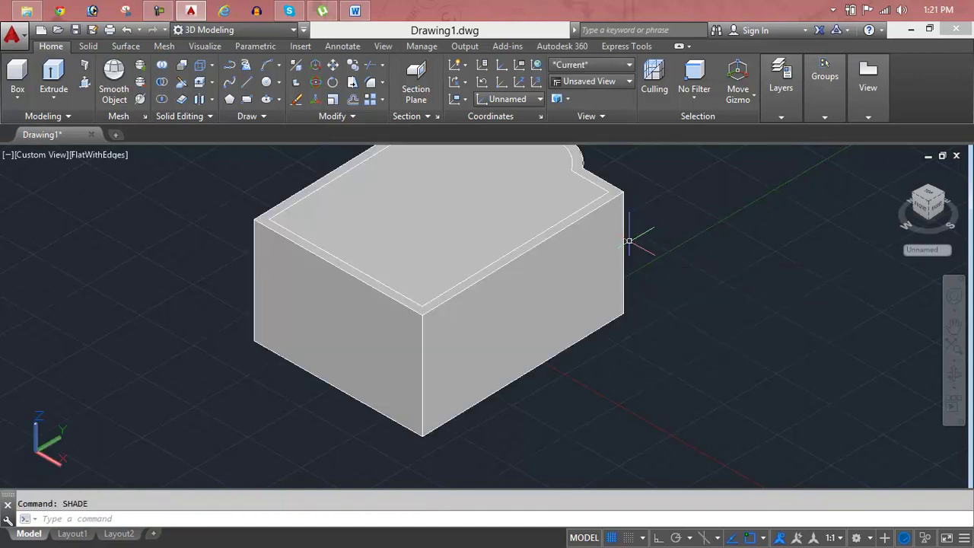
key(ctrl+z)
key(ctrl+z)
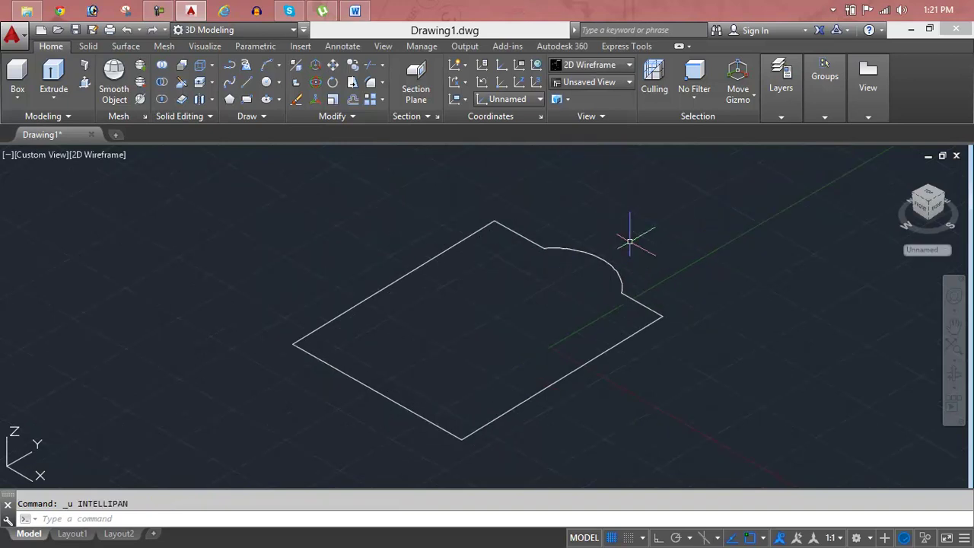
- Extrude the bulged outline upward into a solid block and zoom out to frame it
scroll(601, 272, down, 2)
middle_drag(601, 271, 386, 263)
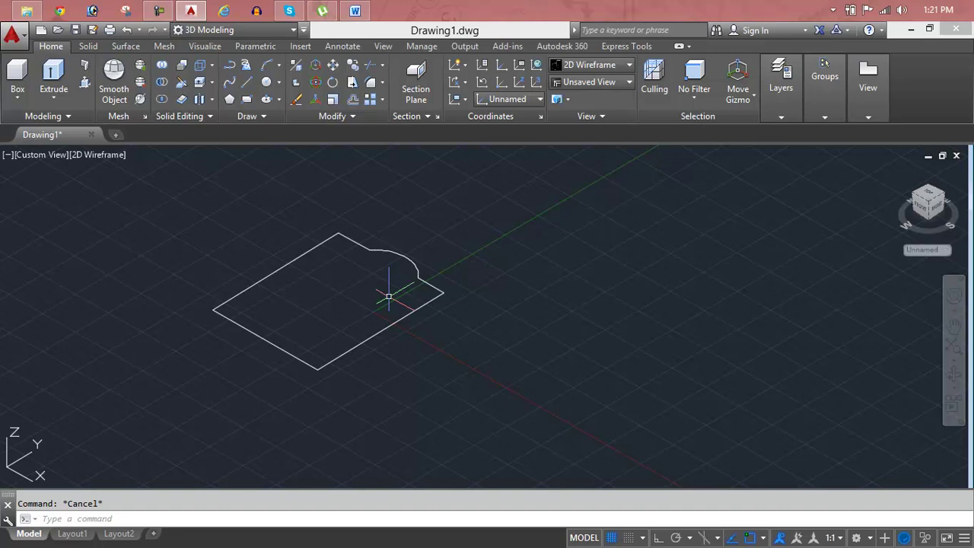
text(EXT)
key(Return)
click(419, 271)
right_click(420, 272)
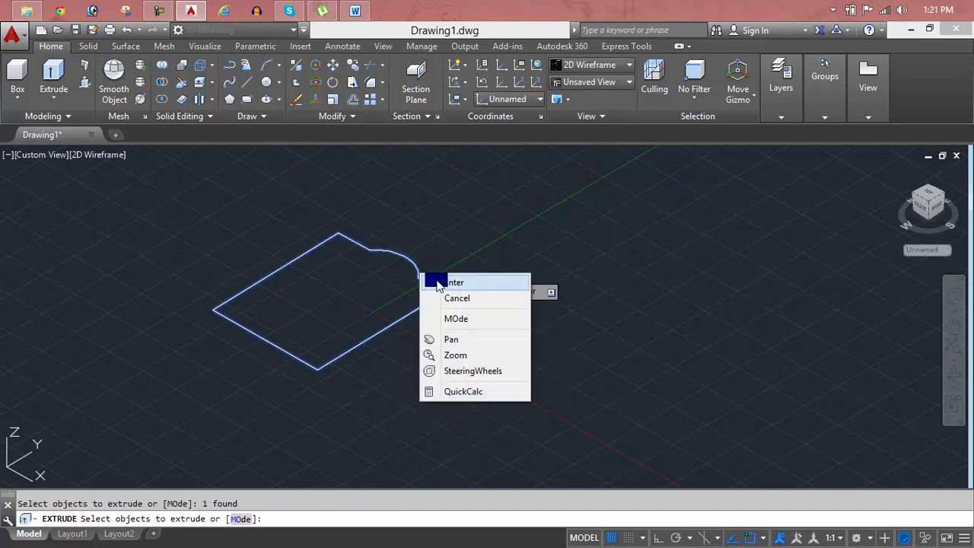
click(431, 278)
click(434, 231)
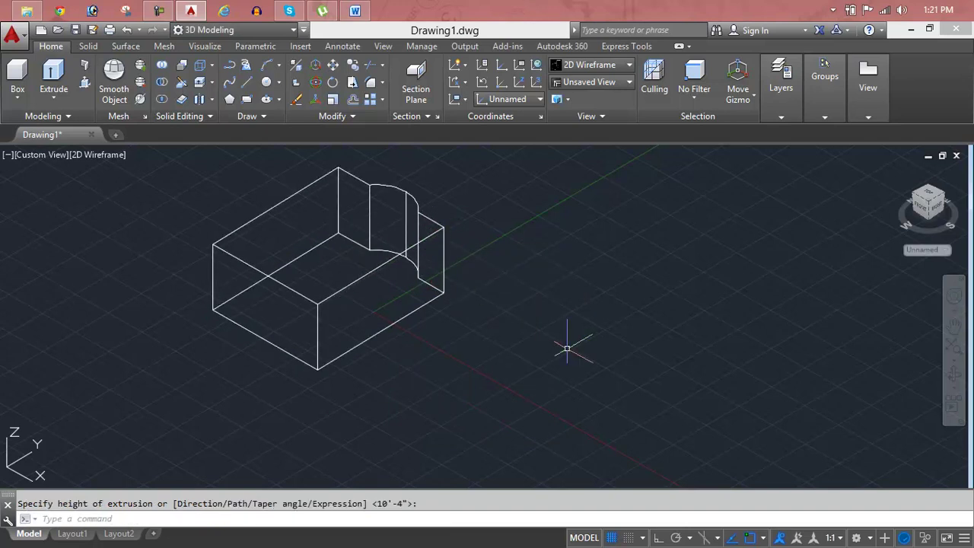
middle_drag(567, 348, 562, 353)
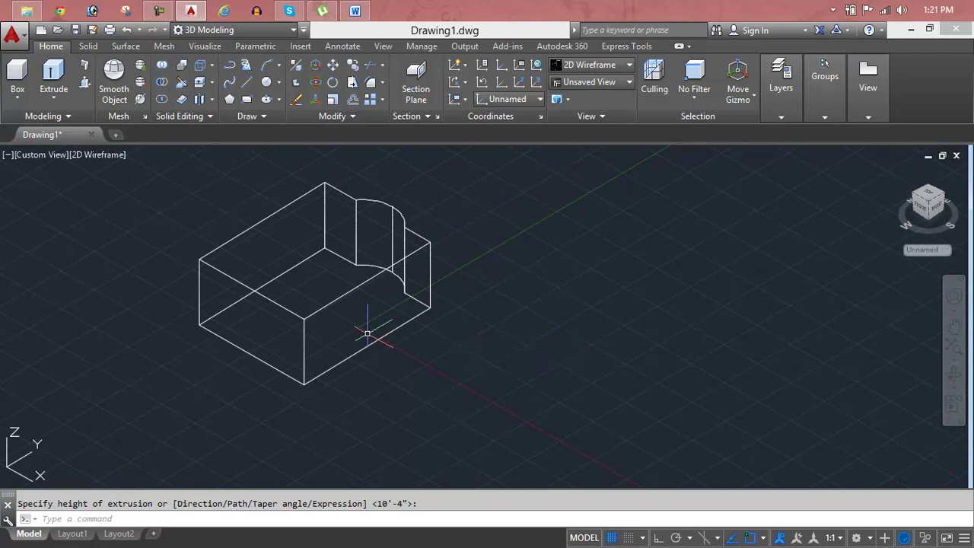
mouse_move(367, 333)
middle_down()
mouse_move(674, 304)
mouse_move(591, 308)
middle_up()
scroll(662, 297, down, 1)
scroll(652, 304, down, 2)
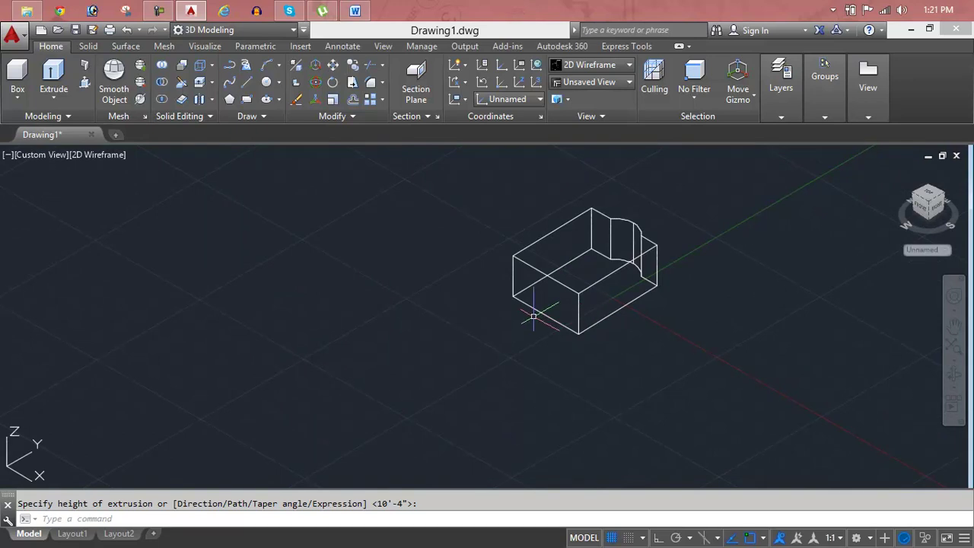
- Draw a flat rectangle anchored at the solid's bottom front corner
text(rec)
key(Return)
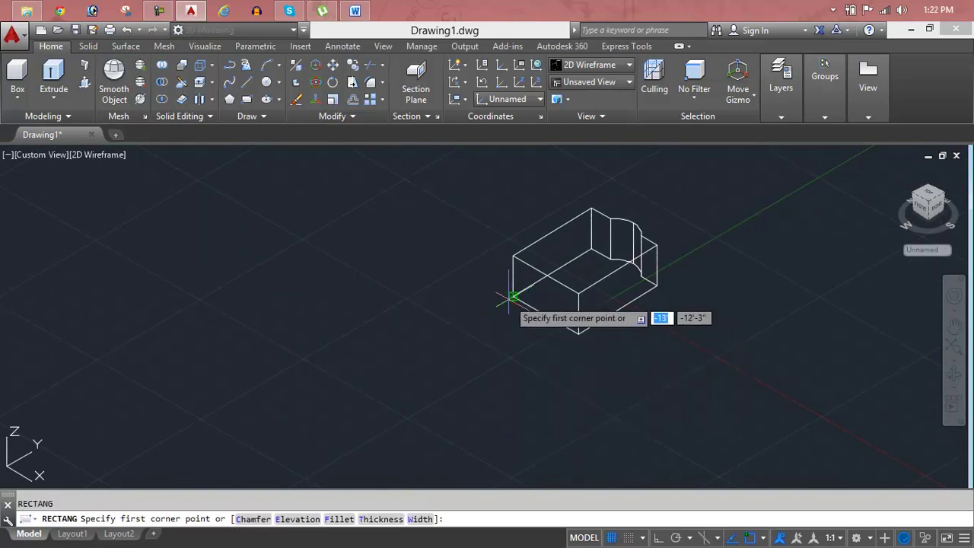
click(513, 296)
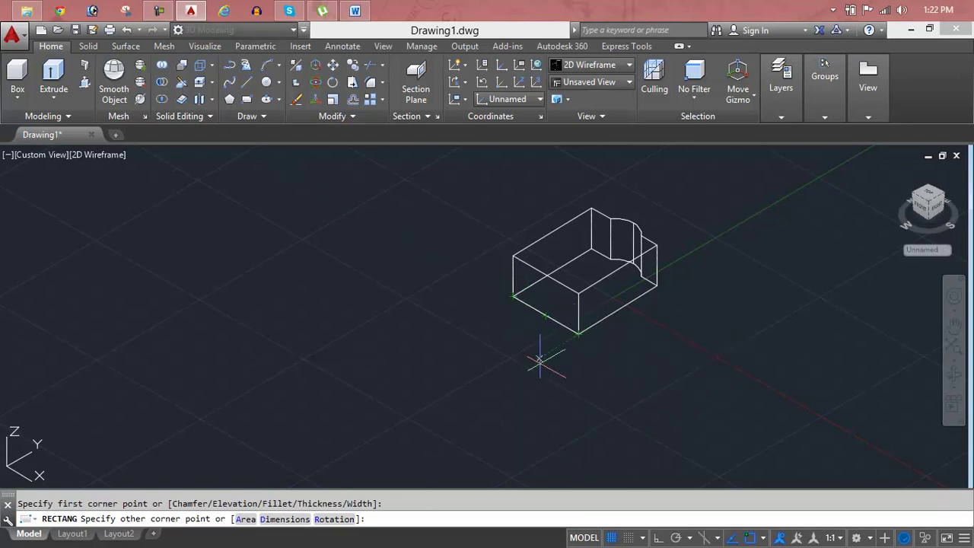
click(471, 395)
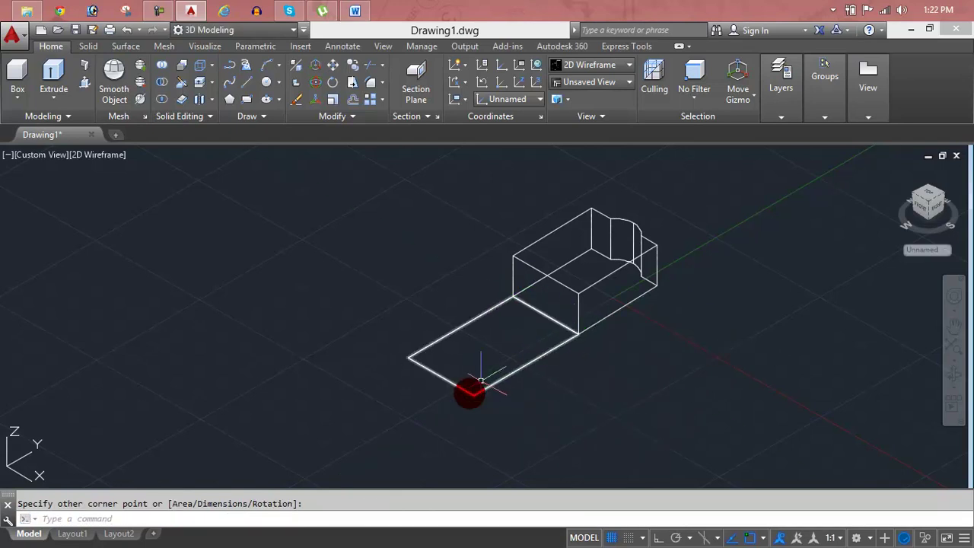
middle_drag(473, 388, 436, 409)
key(Escape)
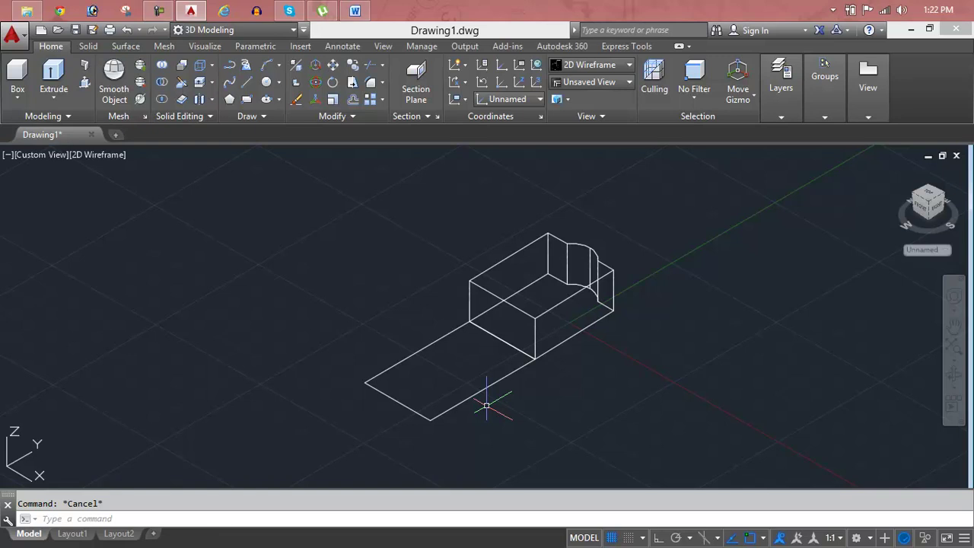
- Shade the model with visible edges
text(E)
key(Escape)
text(HAD)
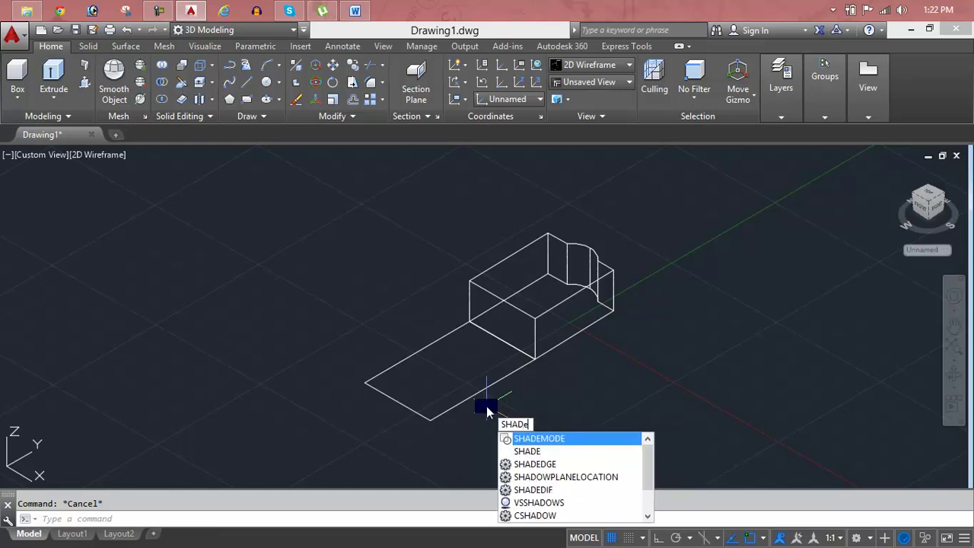
text(E)
key(Return)
scroll(487, 388, up, 1)
- Extrude the rectangle along the solid's bottom-to-top corner direction, matching its height
scroll(486, 388, up, 2)
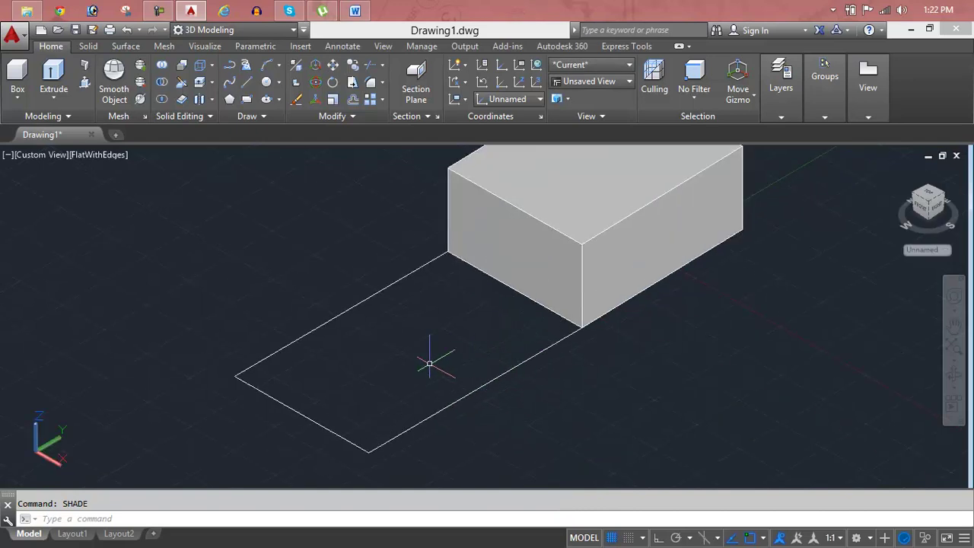
text(ex)
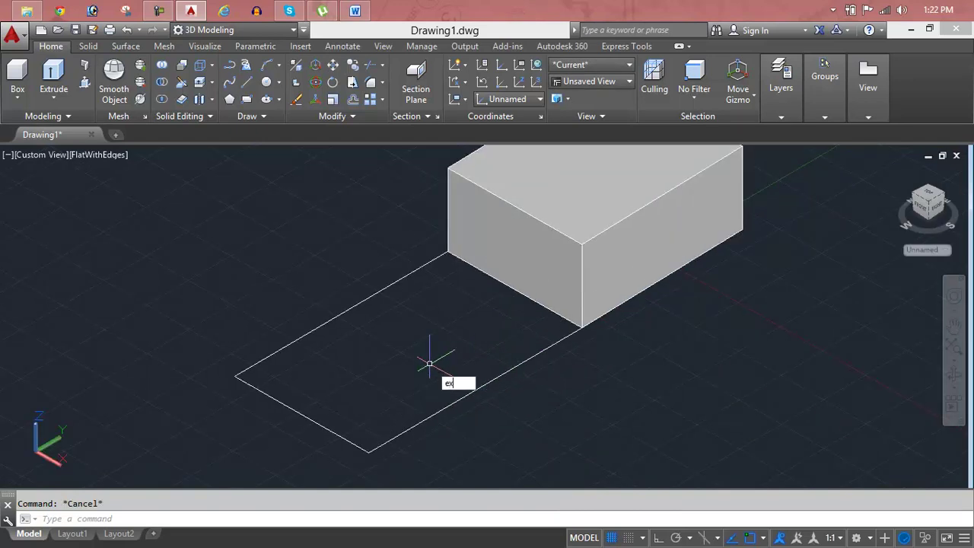
key(Return)
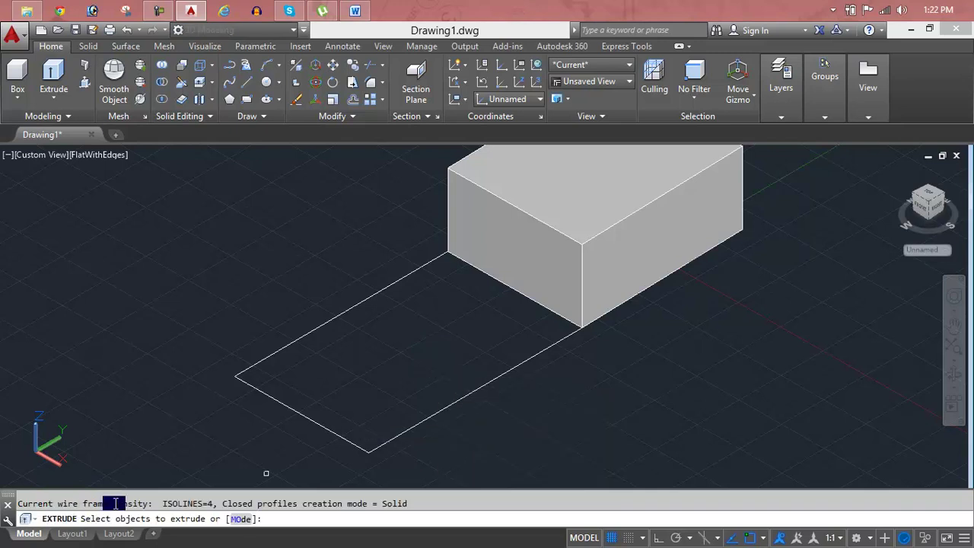
click(408, 428)
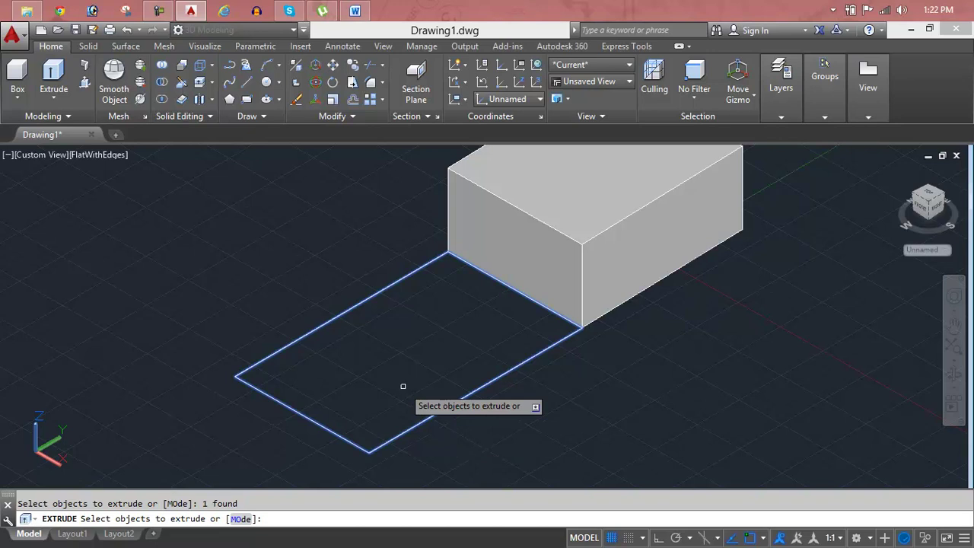
key(Return)
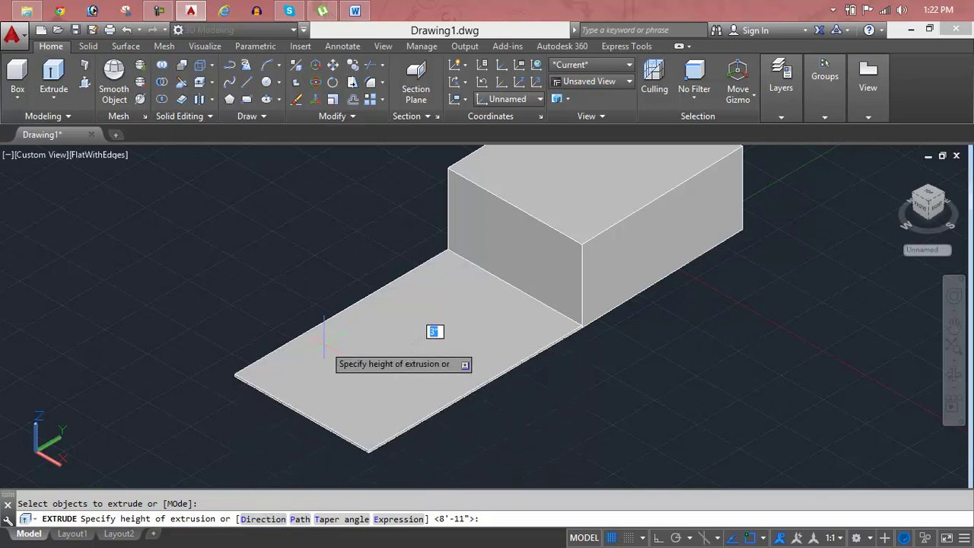
text(d)
key(Return)
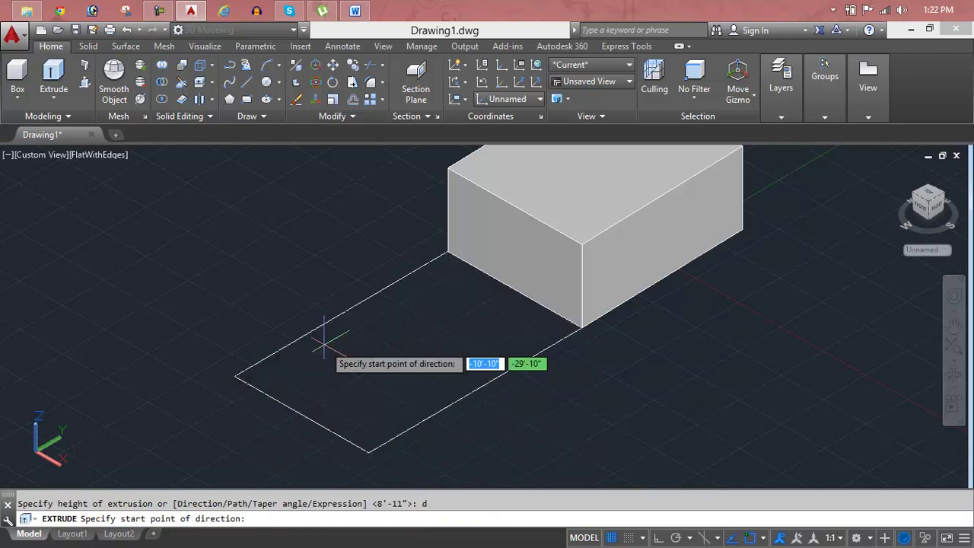
click(579, 329)
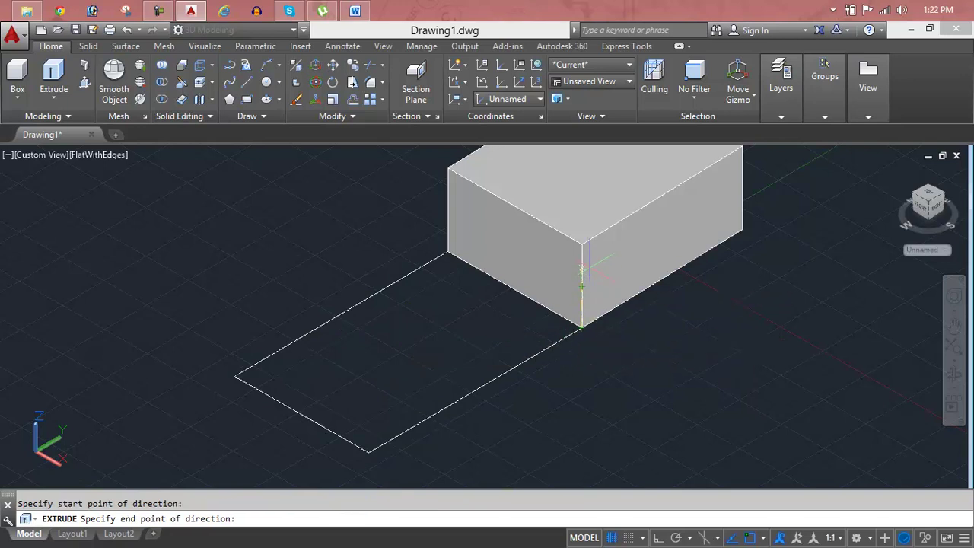
click(580, 244)
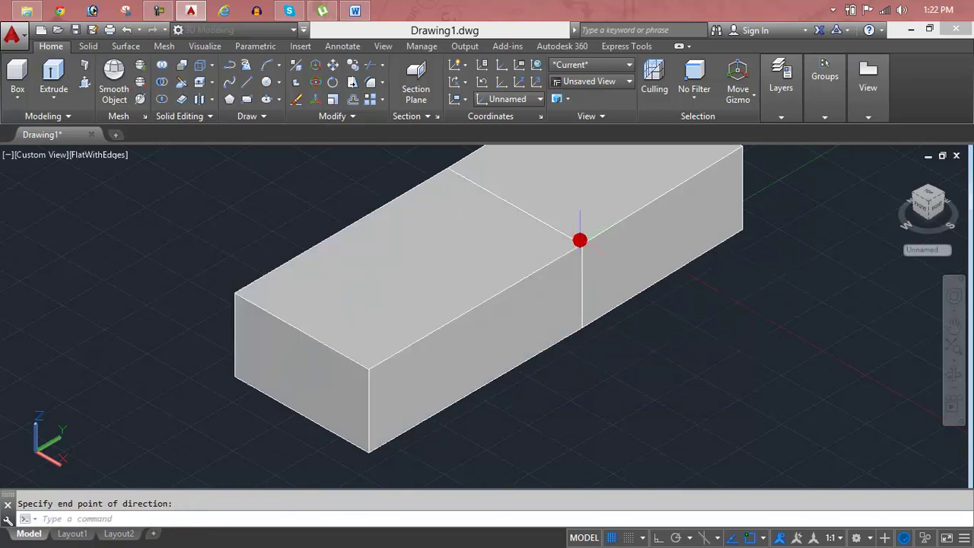
key(Return)
scroll(582, 331, down, 2)
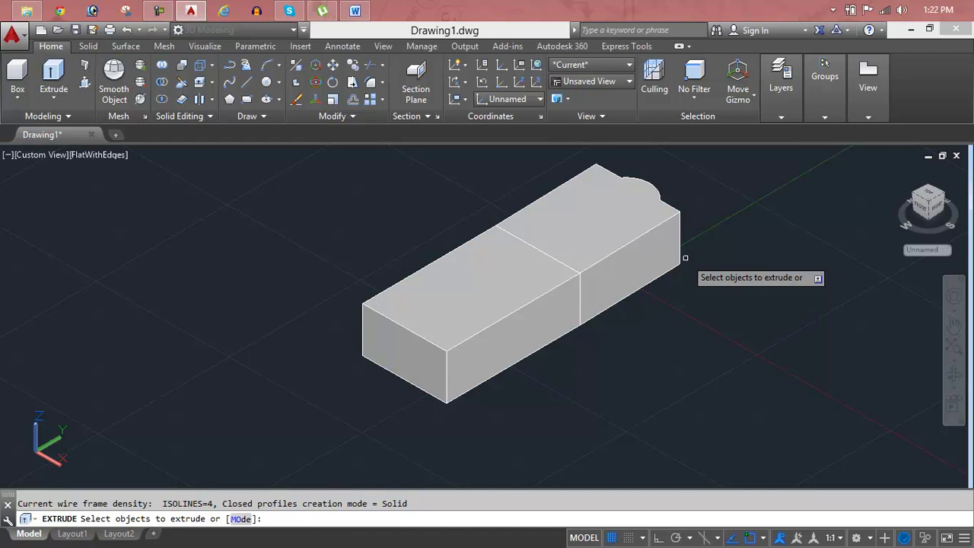
key(ctrl+z)
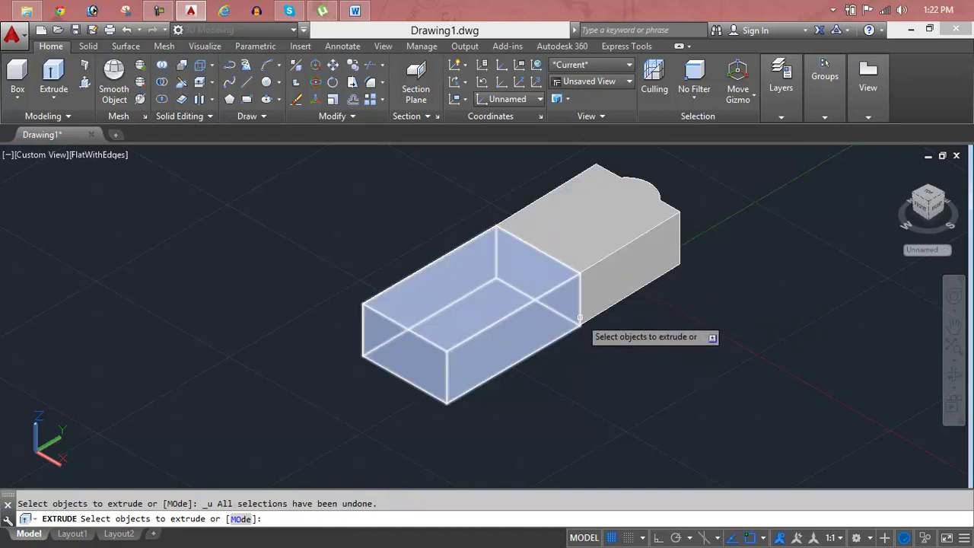
key(Escape)
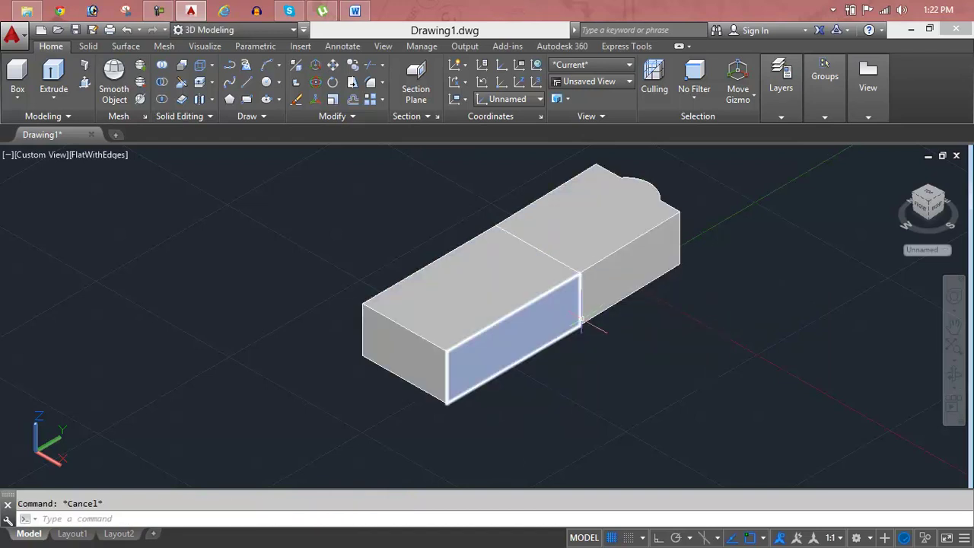
scroll(579, 319, up, 2)
key(ctrl+z)
key(Escape)
text(ext)
key(Return)
click(452, 401)
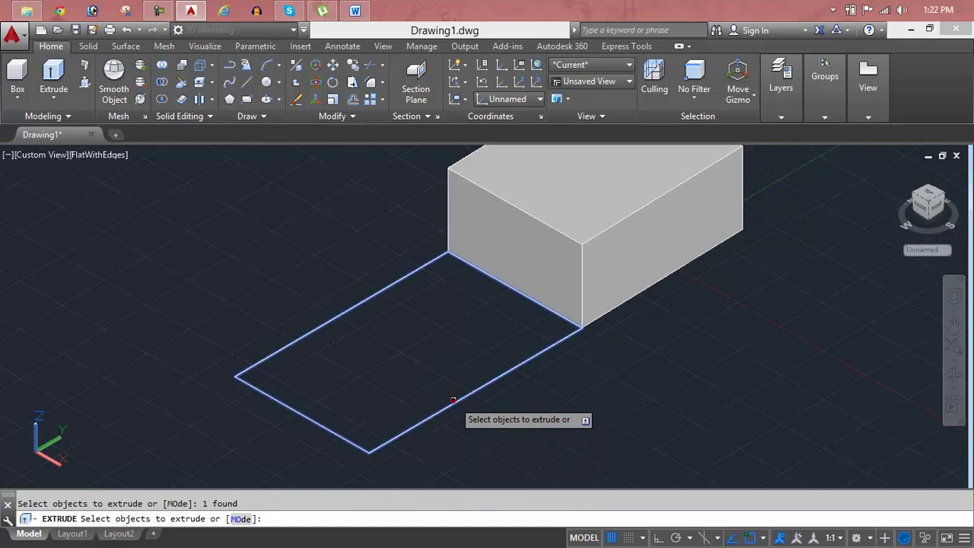
key(Return)
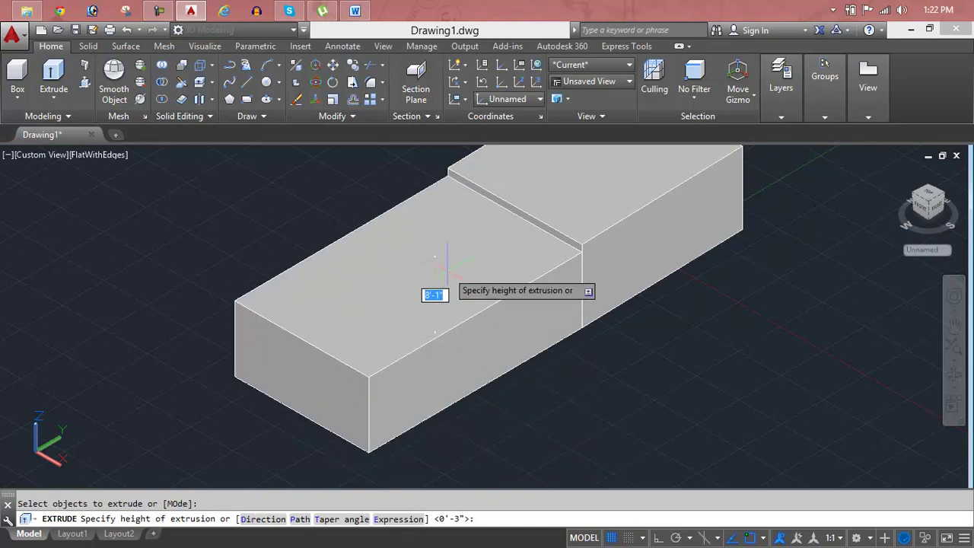
text(d)
key(Return)
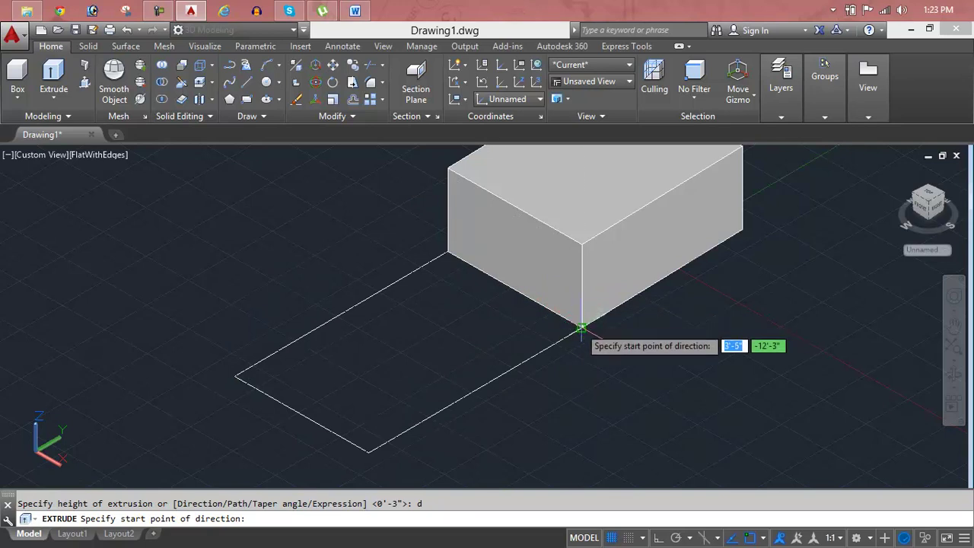
click(579, 329)
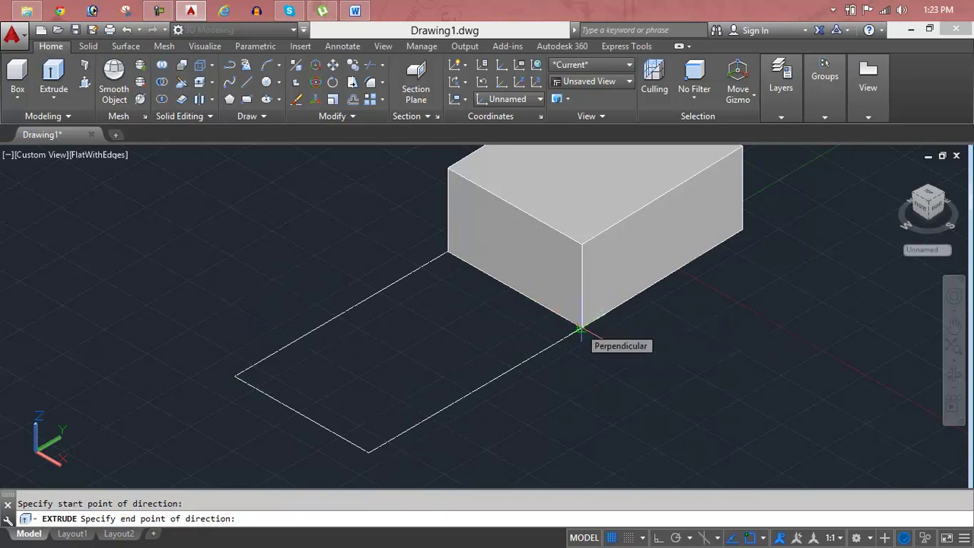
click(581, 244)
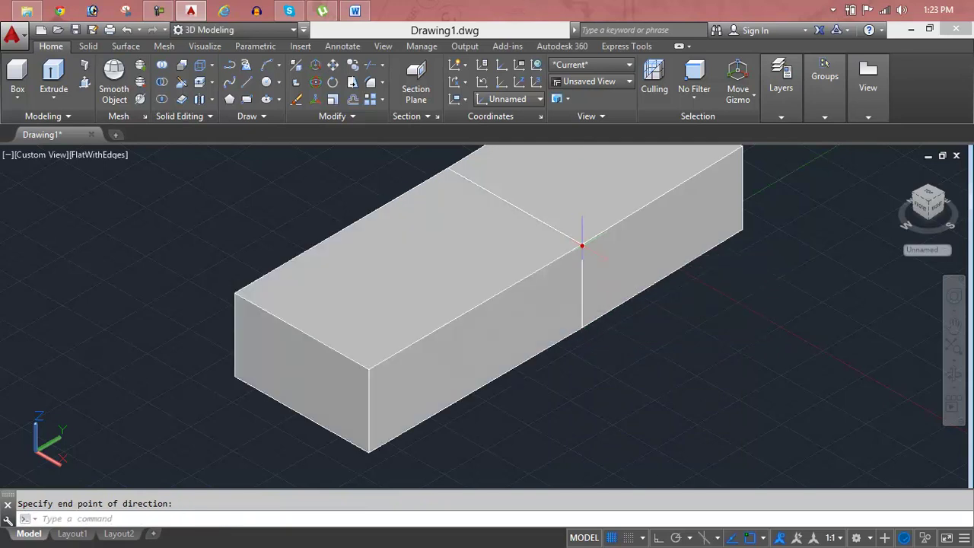
scroll(670, 371, down, 2)
middle_drag(670, 371, 613, 375)
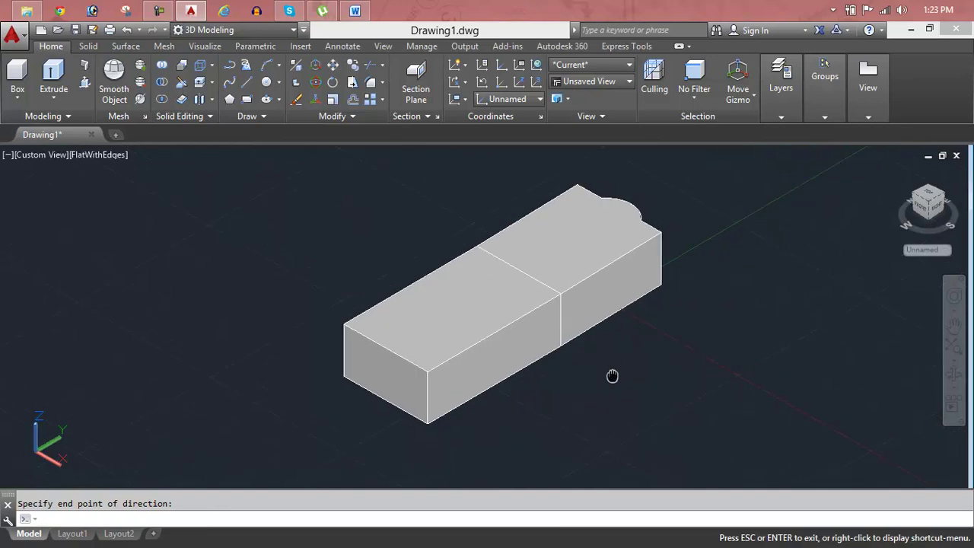
key(Escape)
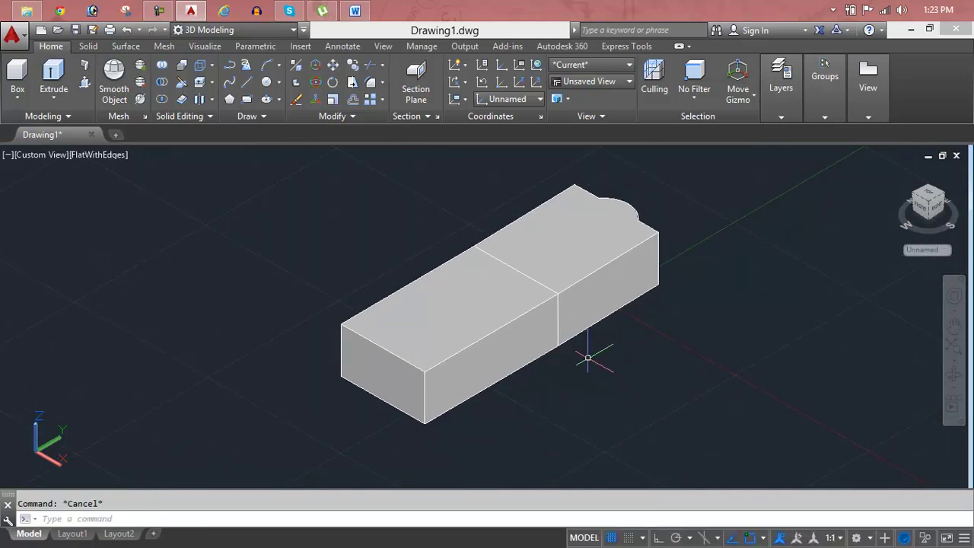
- Erase both box solids from the viewport
click(527, 311)
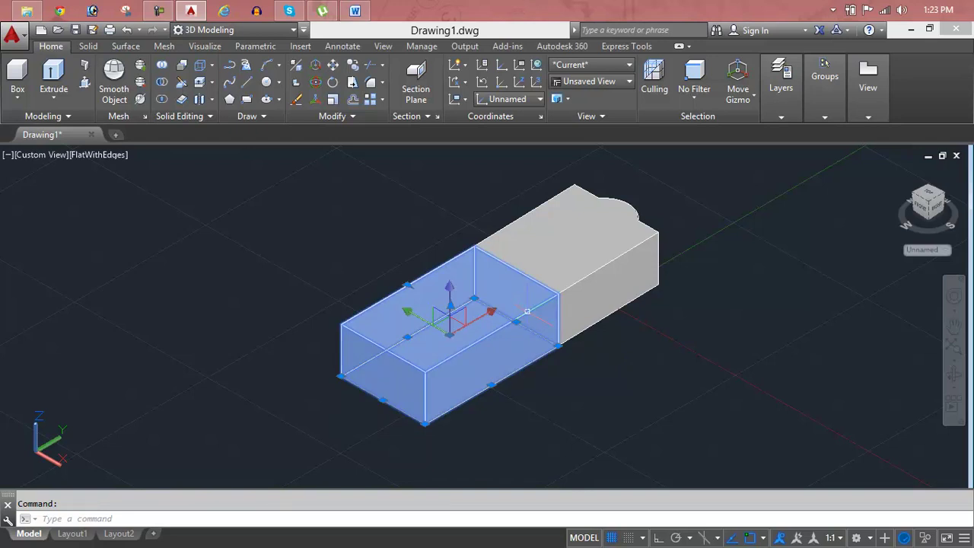
key(Delete)
click(527, 312)
key(Delete)
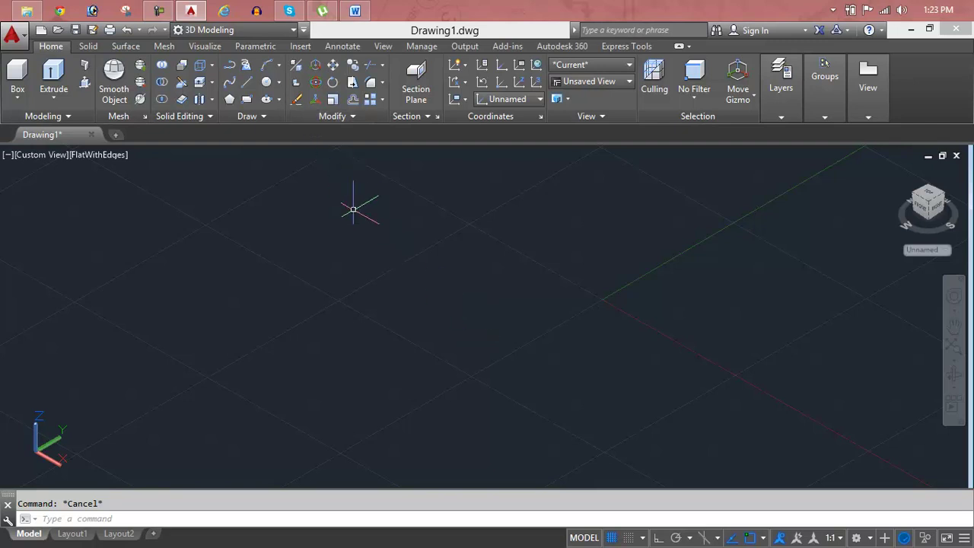
- Draw a long open zigzag polyline of twelve vertices on the ground plane
text(pl)
key(Return)
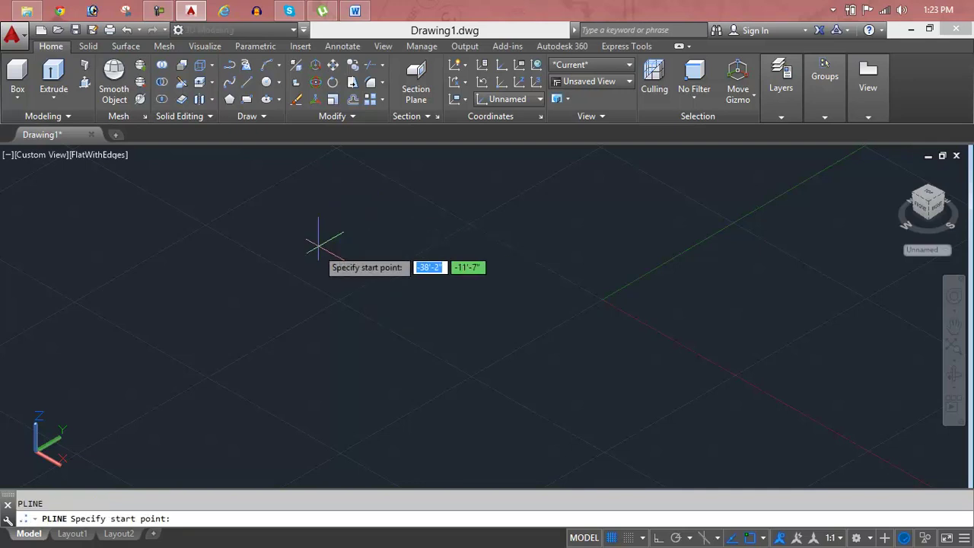
click(275, 332)
click(380, 193)
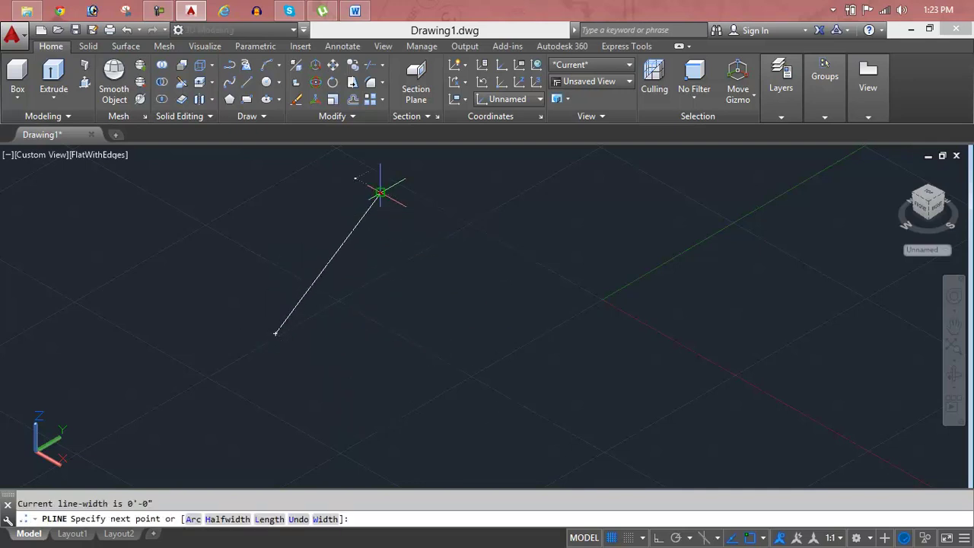
click(692, 198)
scroll(692, 198, down, 2)
middle_drag(692, 196, 482, 217)
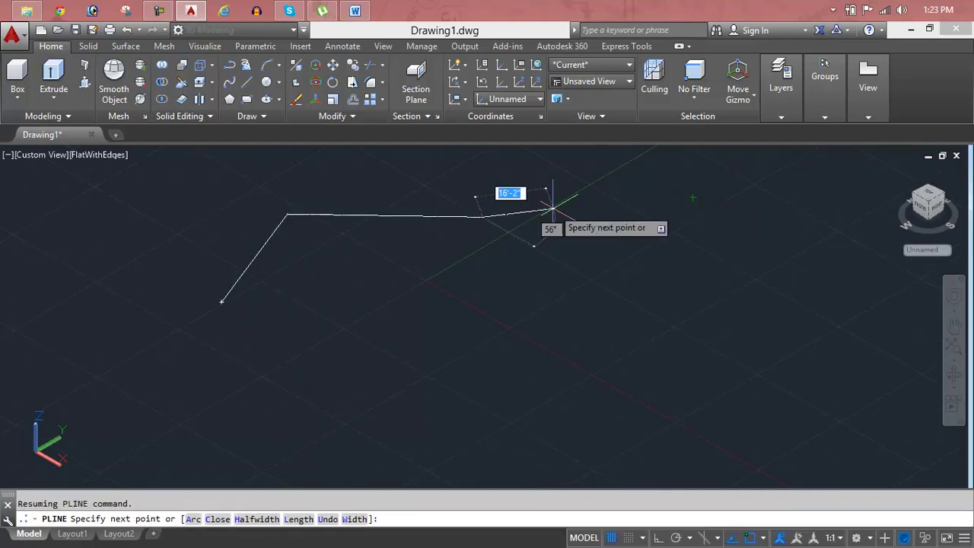
click(636, 171)
click(765, 309)
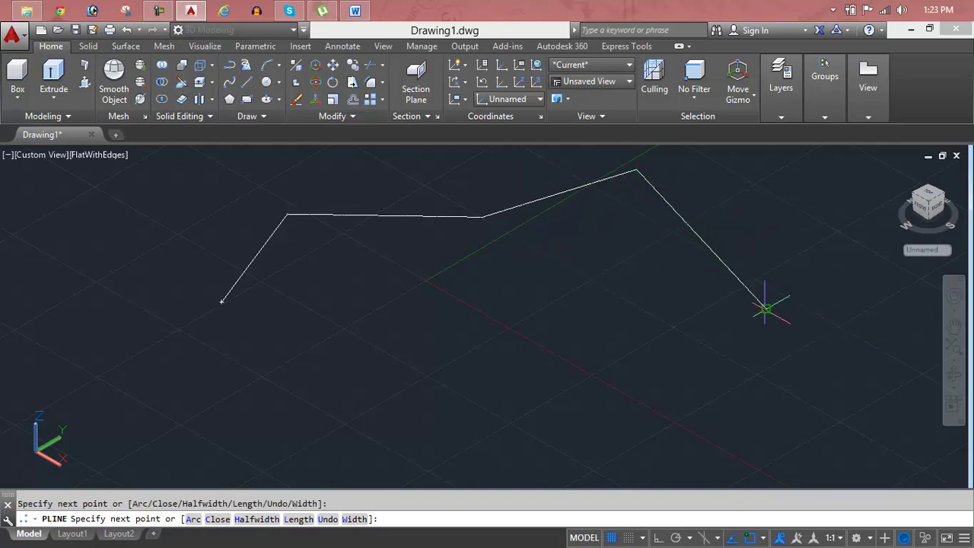
click(623, 339)
click(570, 249)
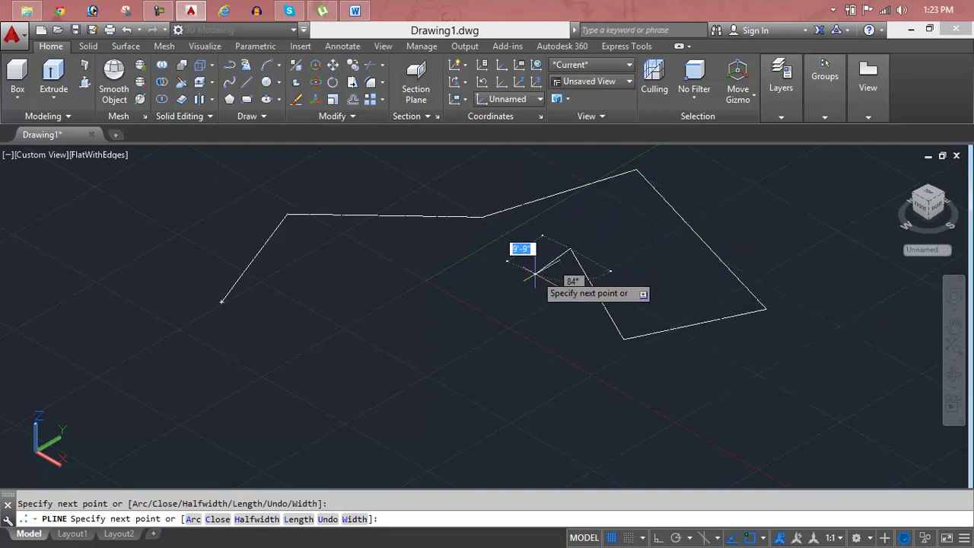
click(521, 335)
click(593, 447)
click(363, 436)
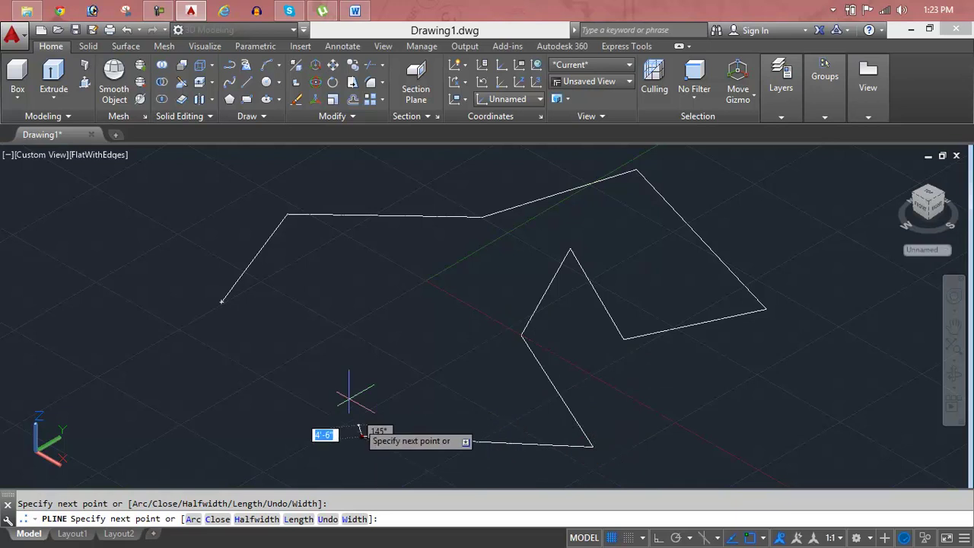
click(318, 349)
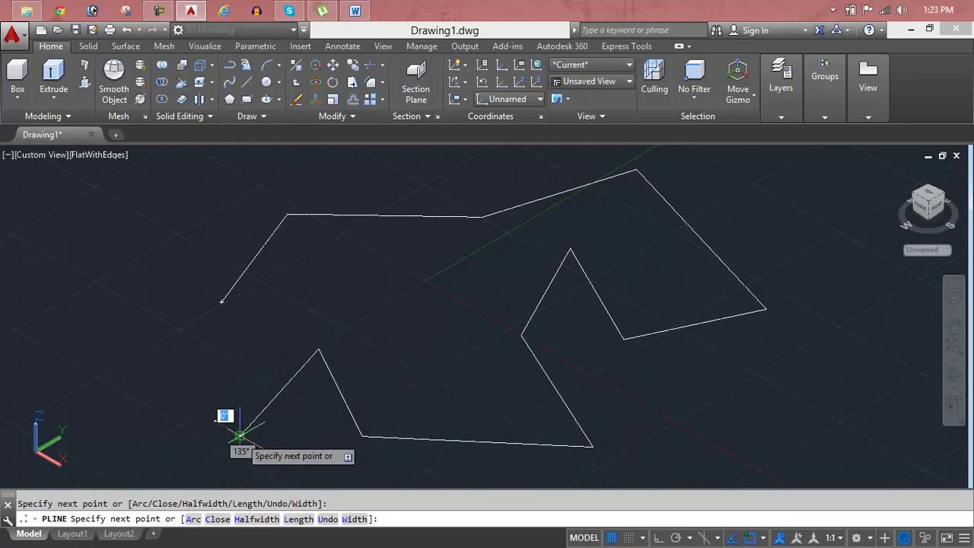
click(240, 435)
key(Return)
scroll(213, 304, up, 5)
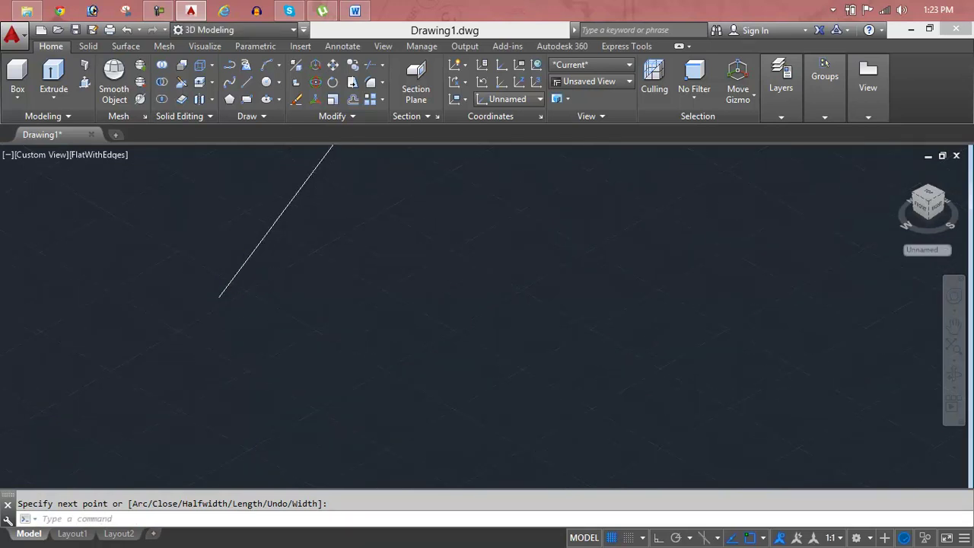
- Draw a small square beside the end of the zigzag polyline
middle_drag(277, 283, 309, 298)
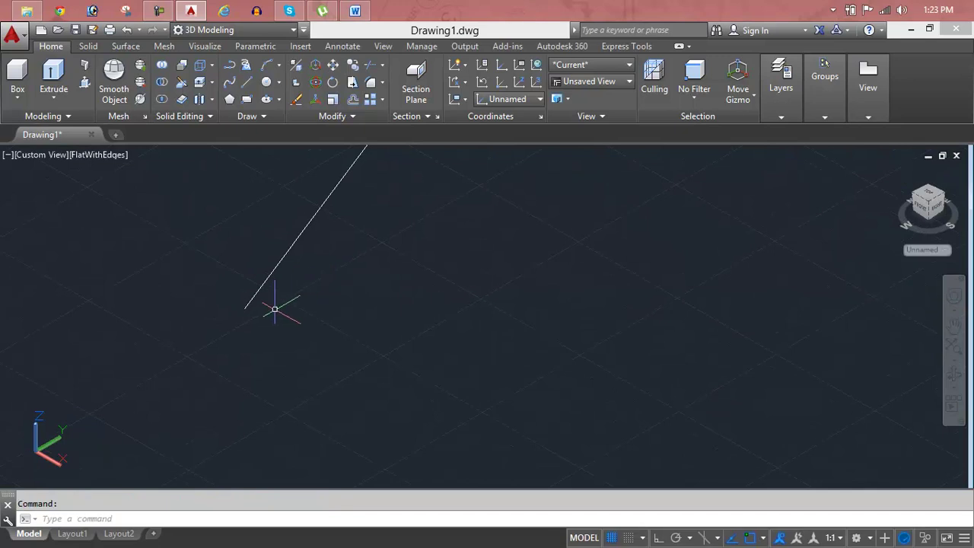
text(re)
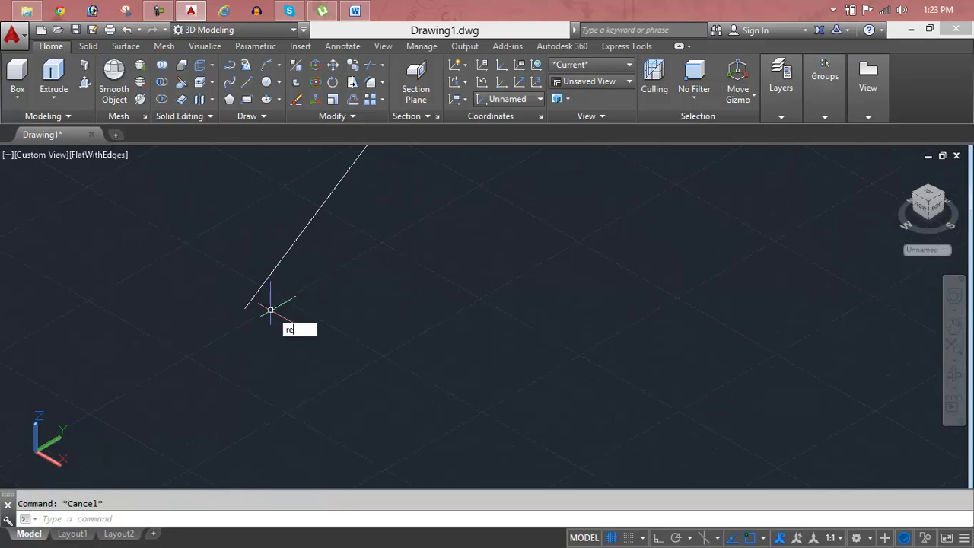
text(c)
key(Return)
click(355, 350)
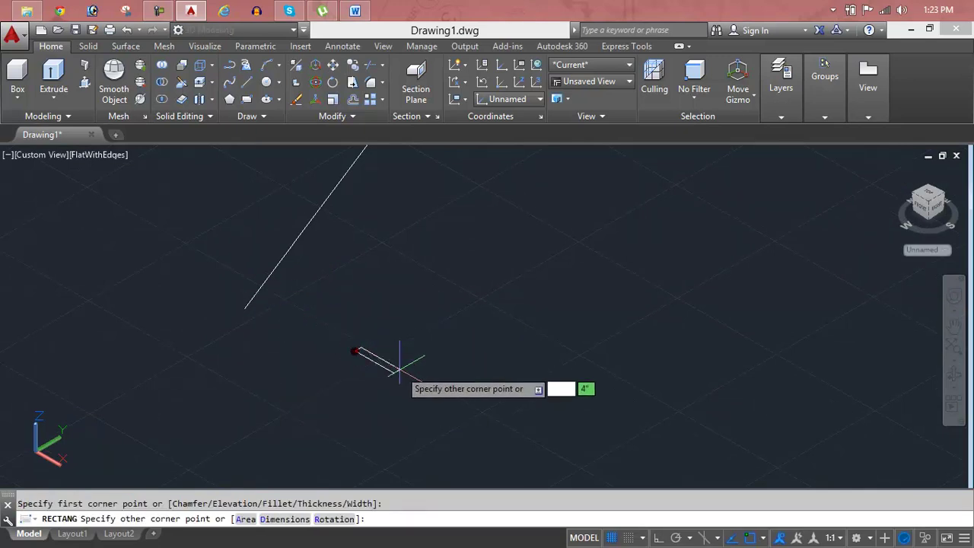
click(426, 350)
scroll(453, 352, up, 3)
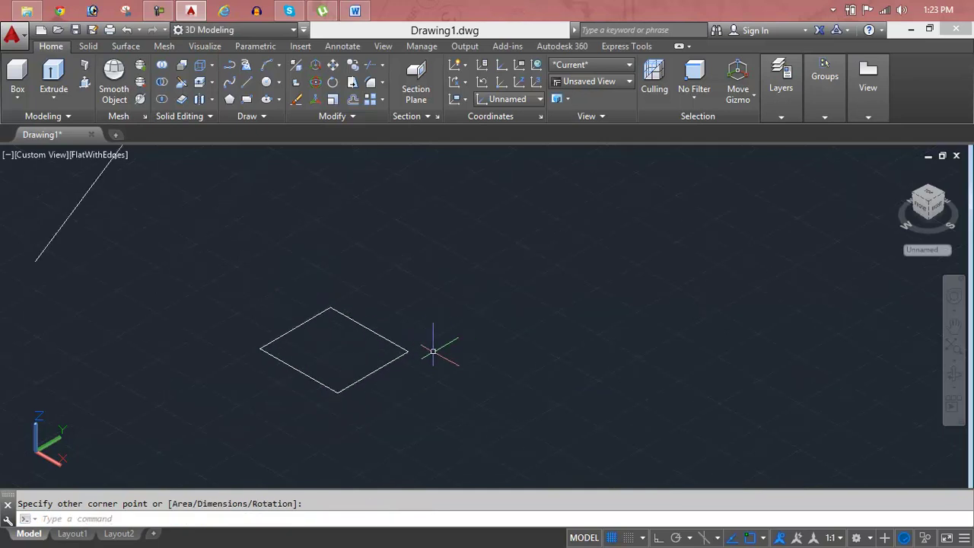
middle_drag(426, 352, 435, 323)
key(Escape)
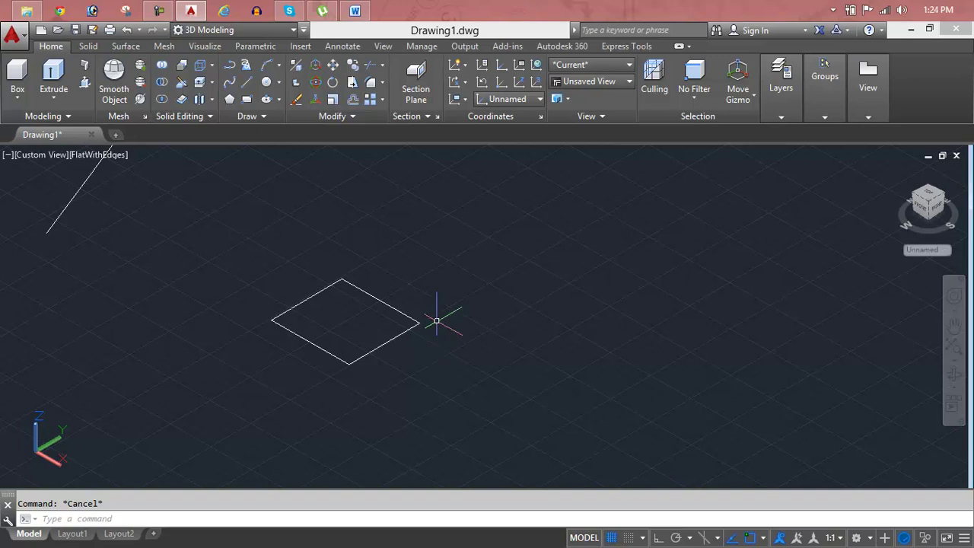
- Rotate the square 90° in 3D about an axis through it so it stands upright
text(RO)
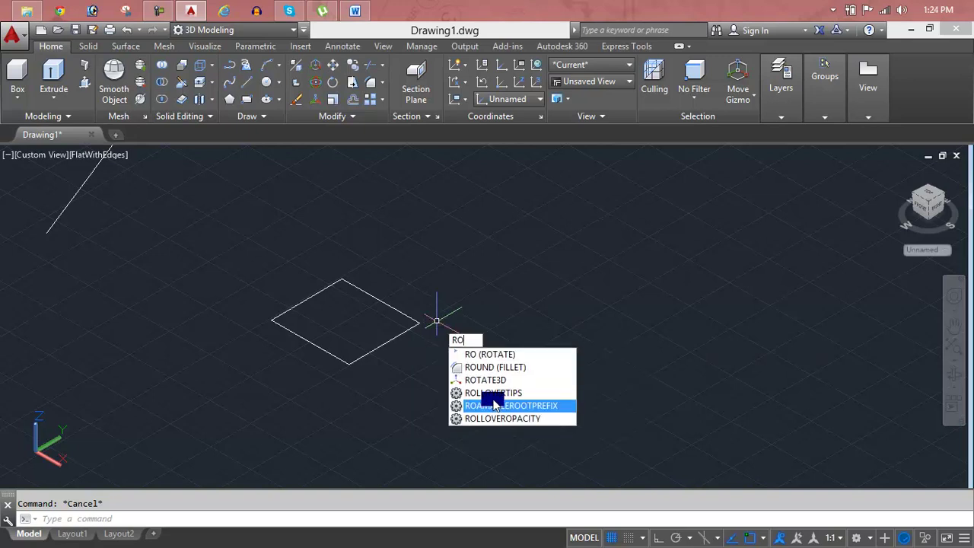
click(491, 379)
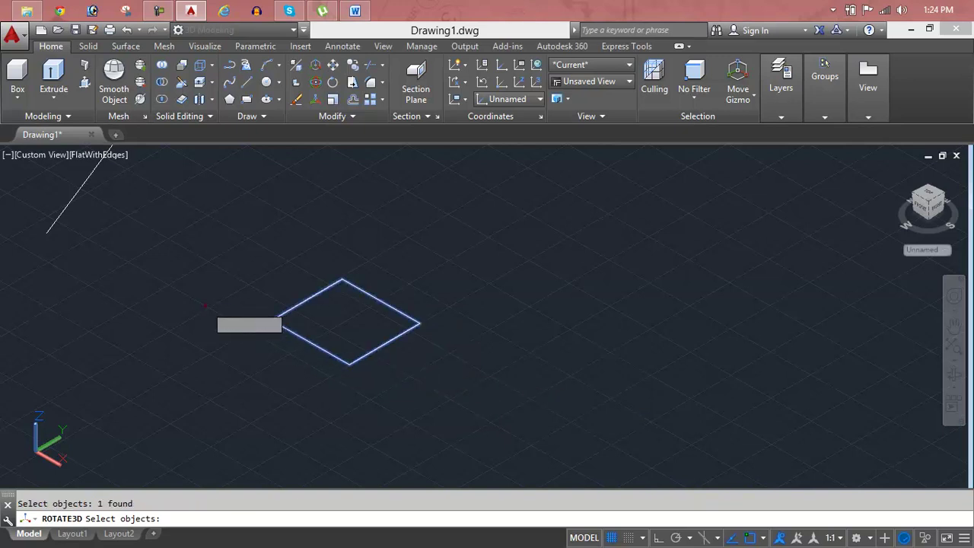
key(Return)
click(206, 289)
click(467, 444)
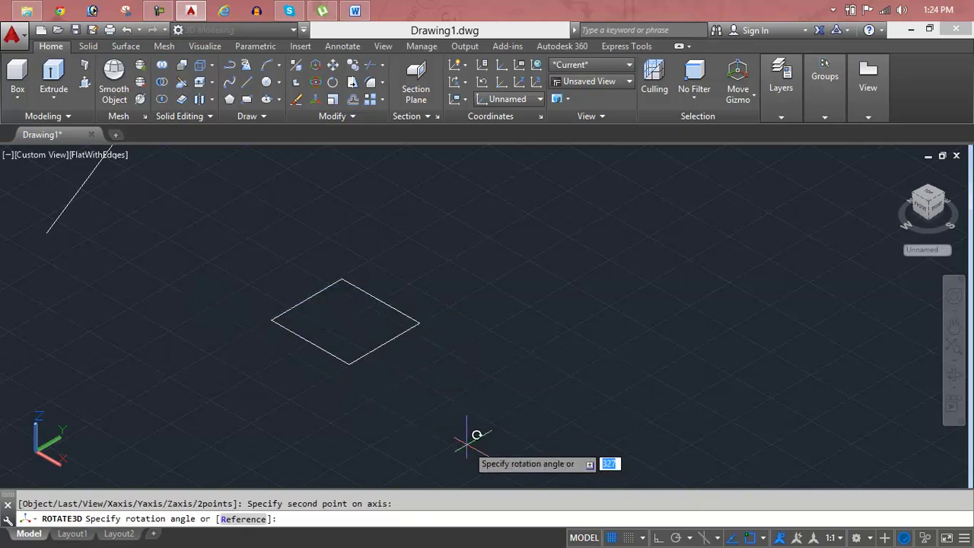
text(90)
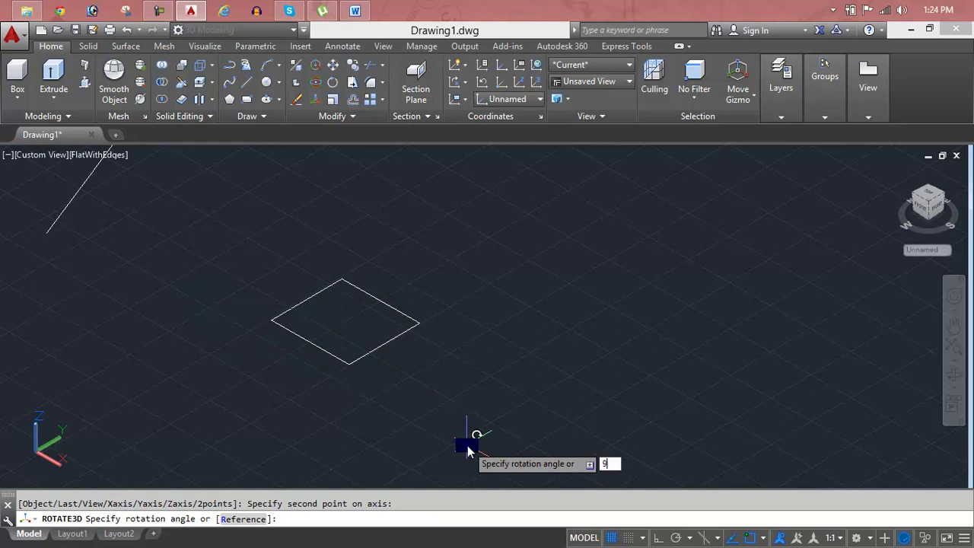
key(Return)
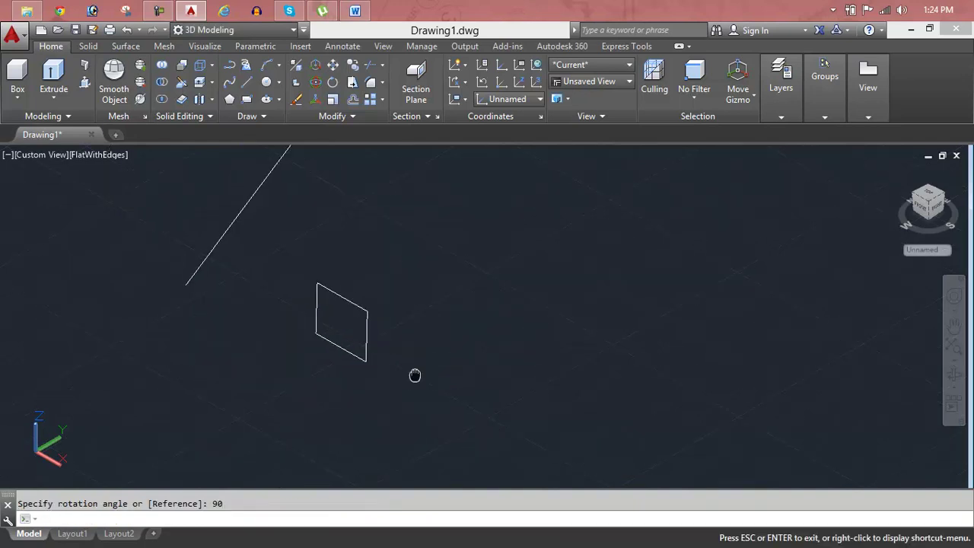
key(Escape)
- Move the upright square by its midpoint onto the zigzag polyline's starting end
text(m)
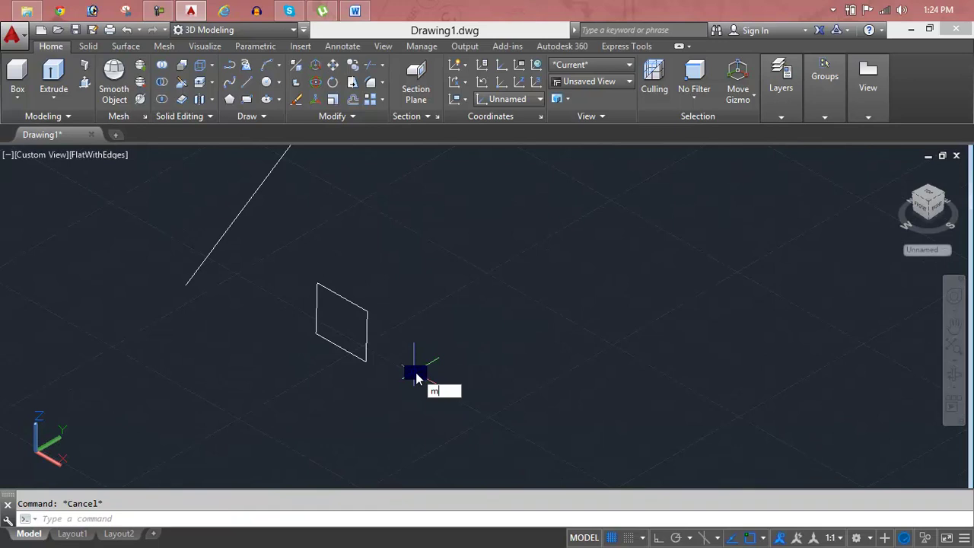
key(Return)
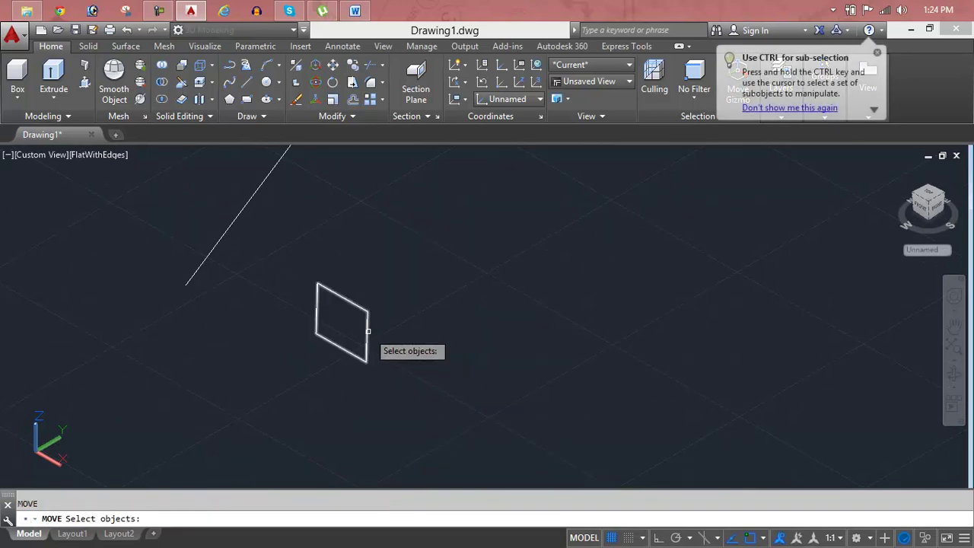
click(367, 334)
key(Return)
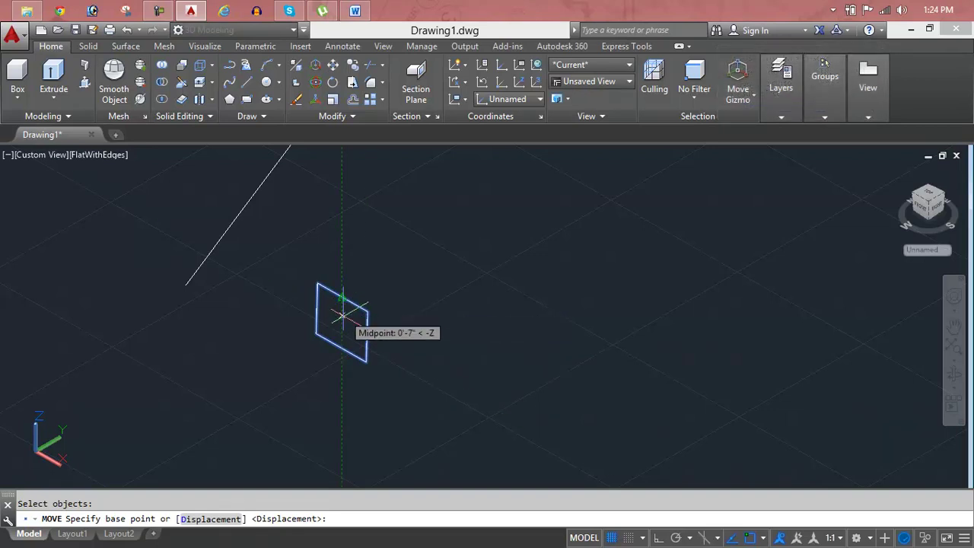
click(341, 324)
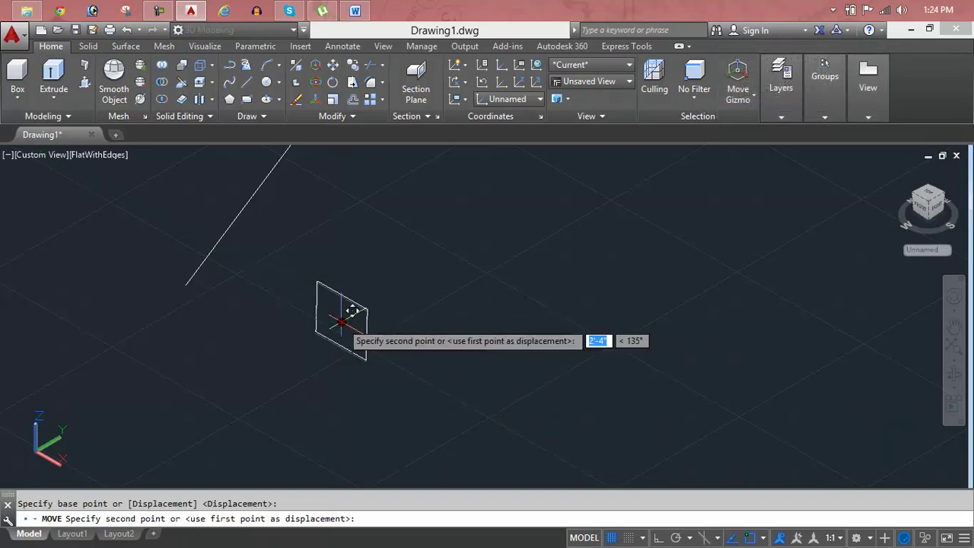
click(190, 275)
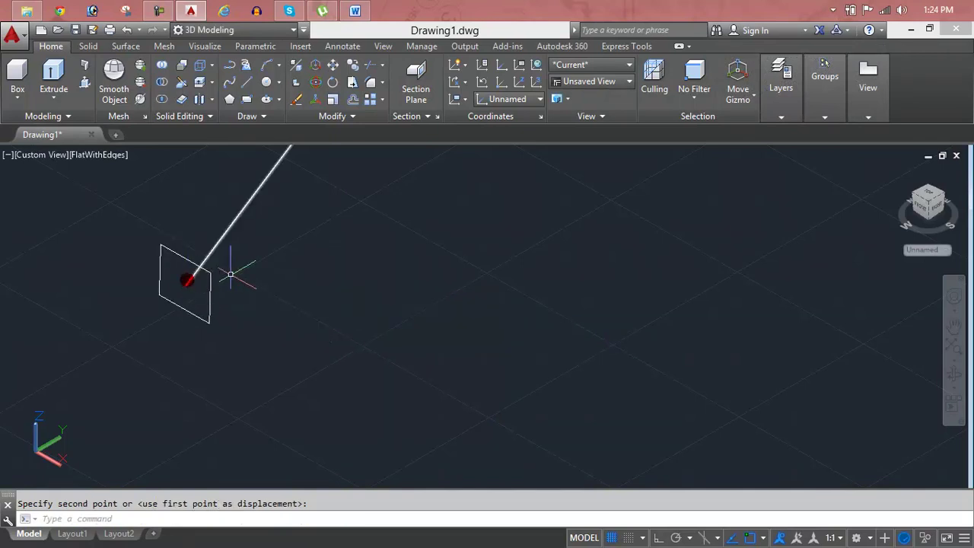
mouse_move(232, 271)
middle_down()
mouse_move(345, 498)
mouse_move(360, 349)
middle_up()
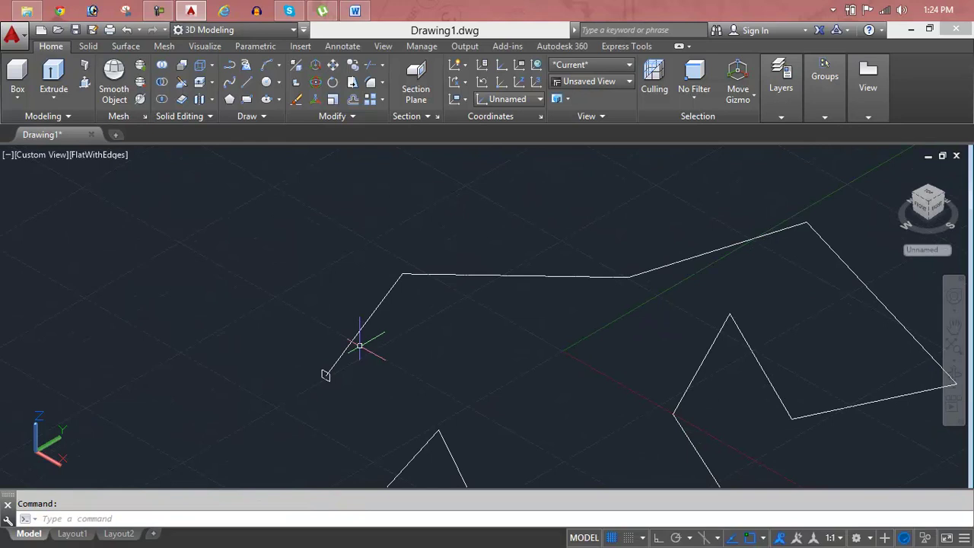
scroll(312, 378, up, 2)
- Extrude the square profile along the last zigzag path into a solid bar
text(ext)
key(Return)
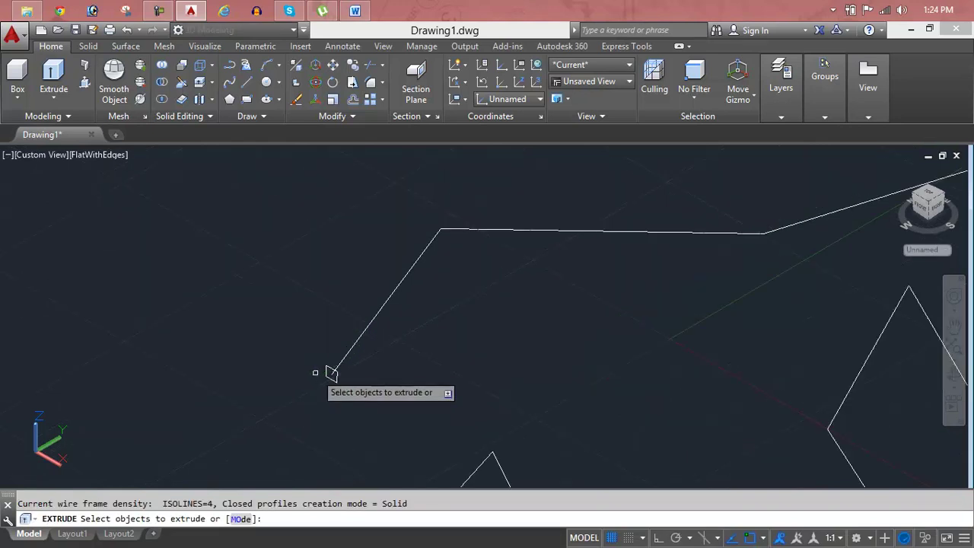
click(328, 367)
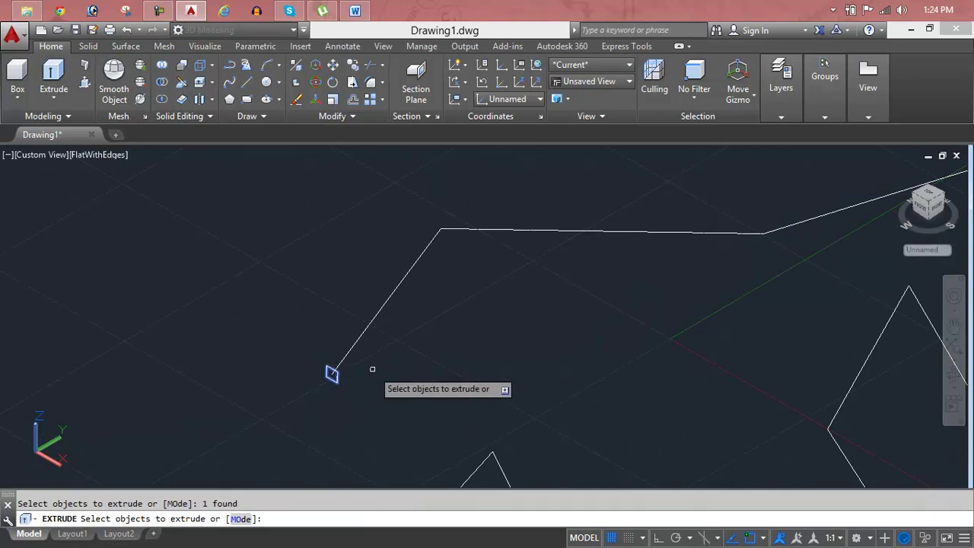
key(Return)
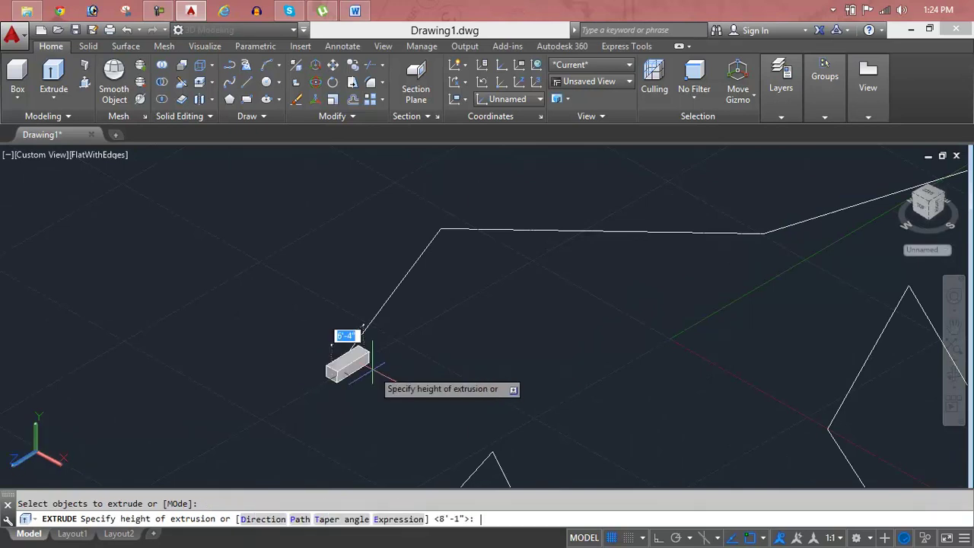
text(p)
key(Return)
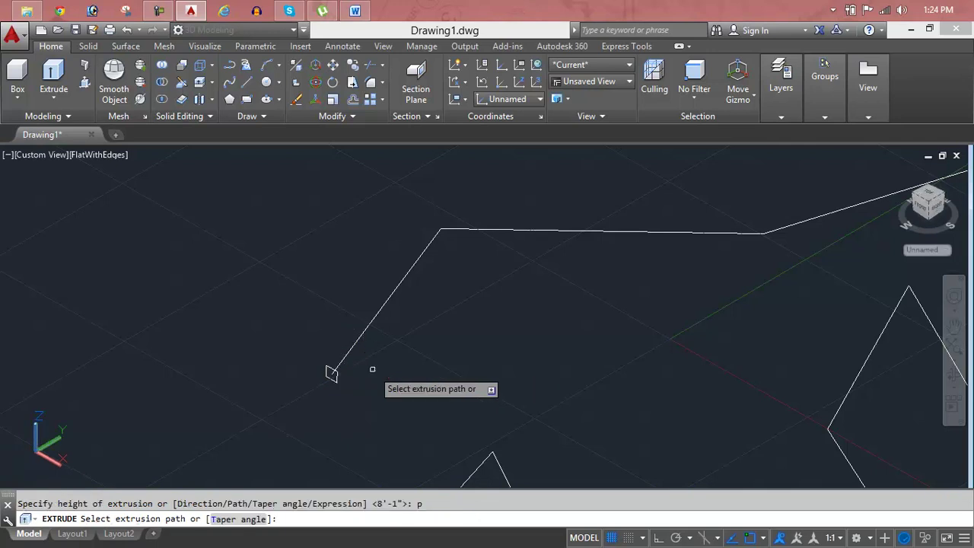
click(331, 373)
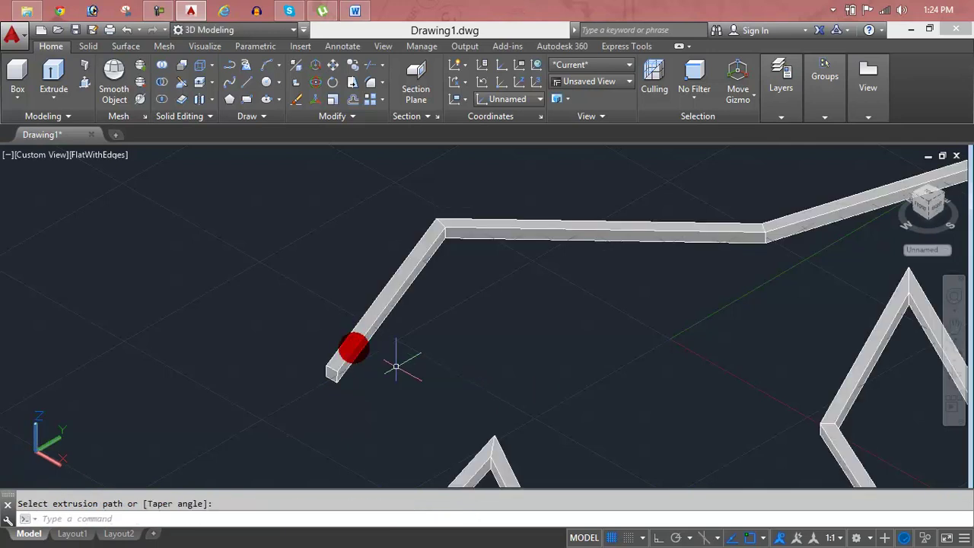
- Pan and zoom out so all the extruded zigzag bars are in view
click(954, 323)
scroll(637, 272, down, 3)
drag(637, 272, 593, 254)
key(Escape)
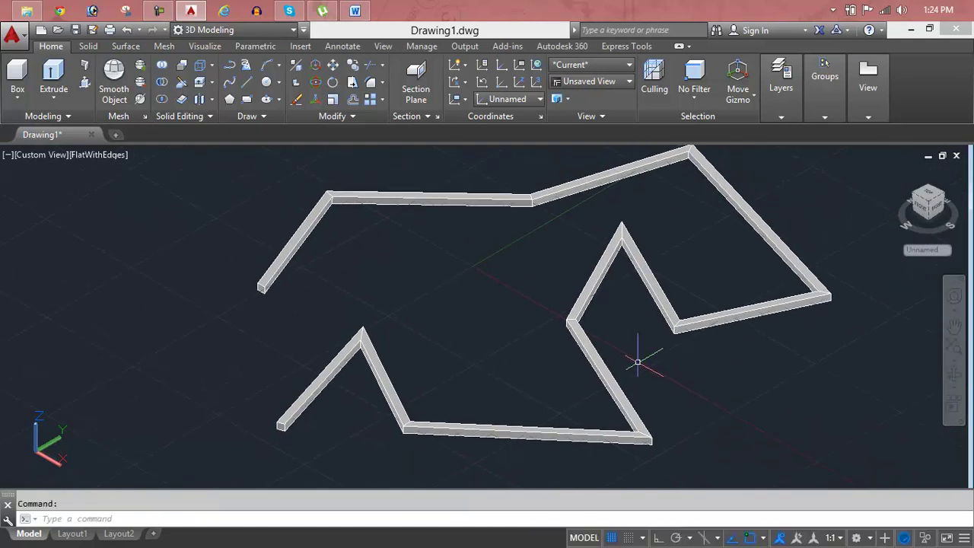
scroll(638, 362, down, 2)
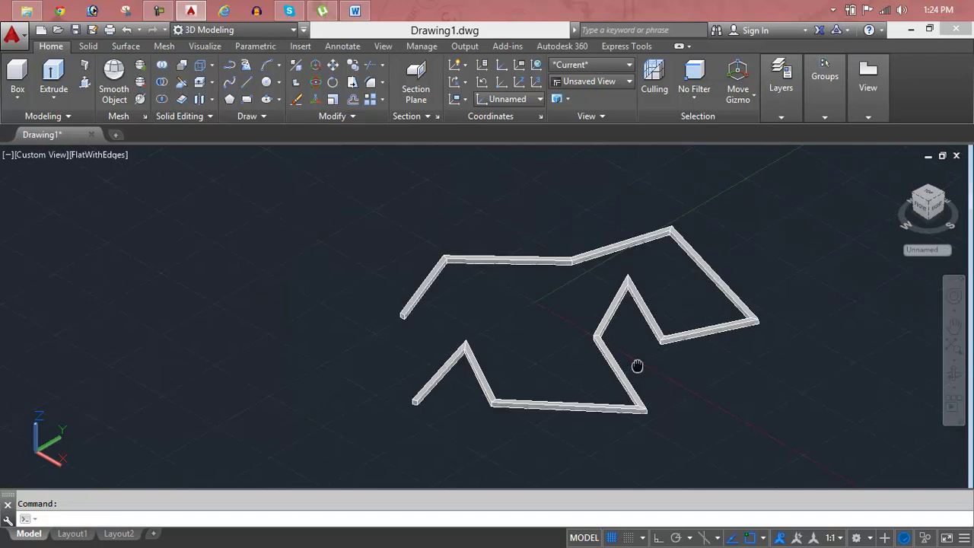
middle_drag(636, 365, 297, 387)
key(Escape)
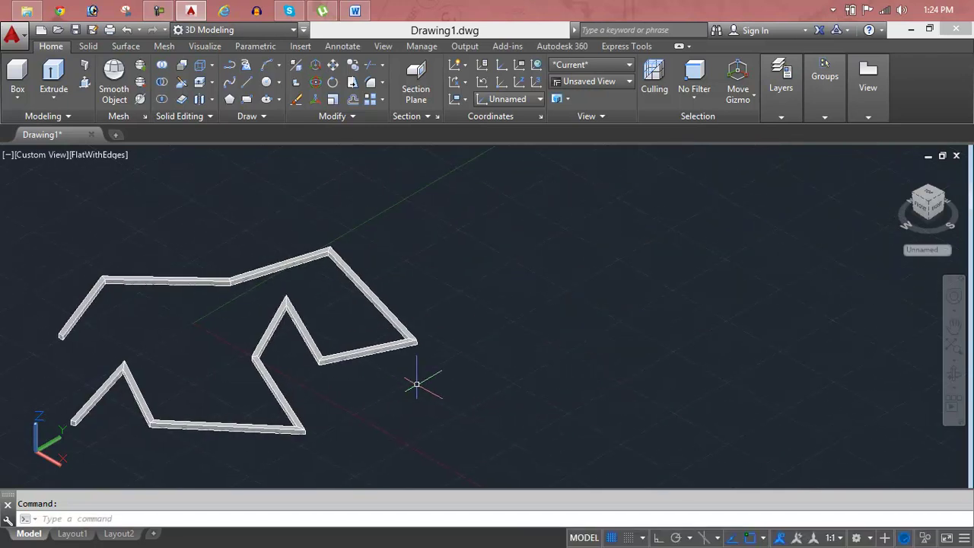
- Draw a helix beside the bars with base and top radius 10', dragged up to height
click(256, 118)
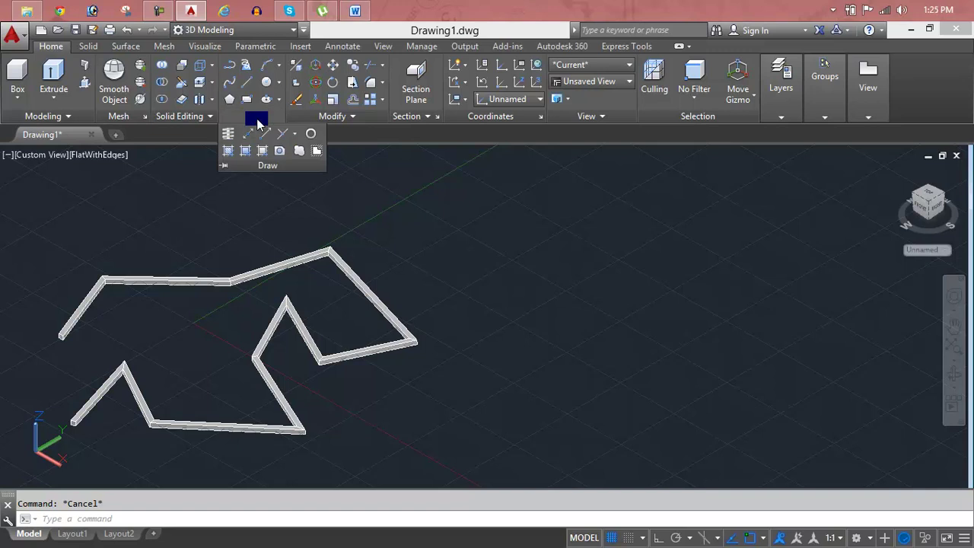
click(293, 121)
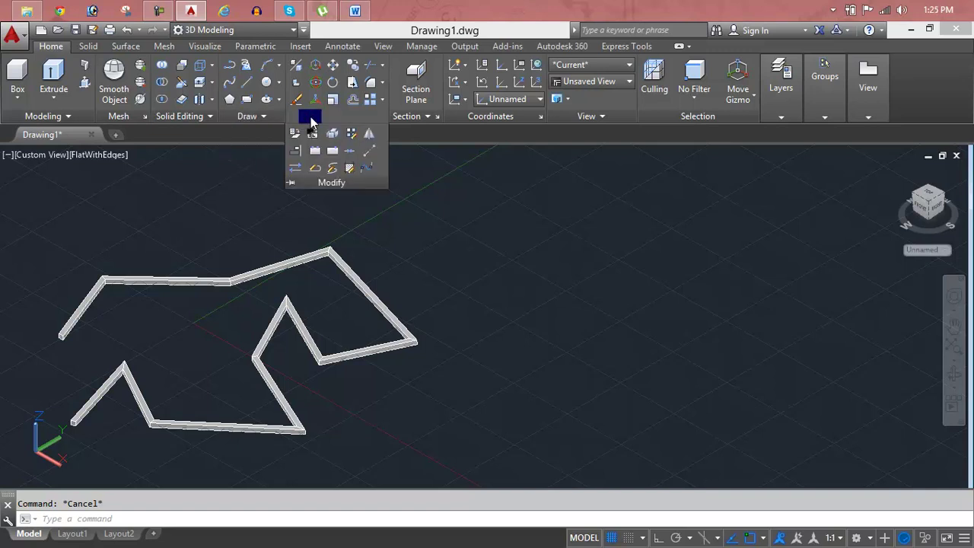
click(278, 117)
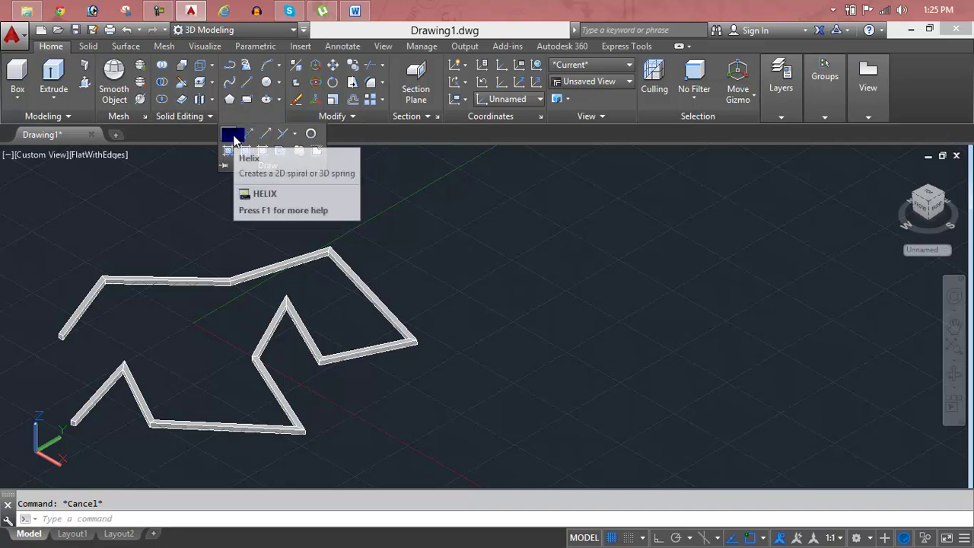
click(232, 136)
click(621, 349)
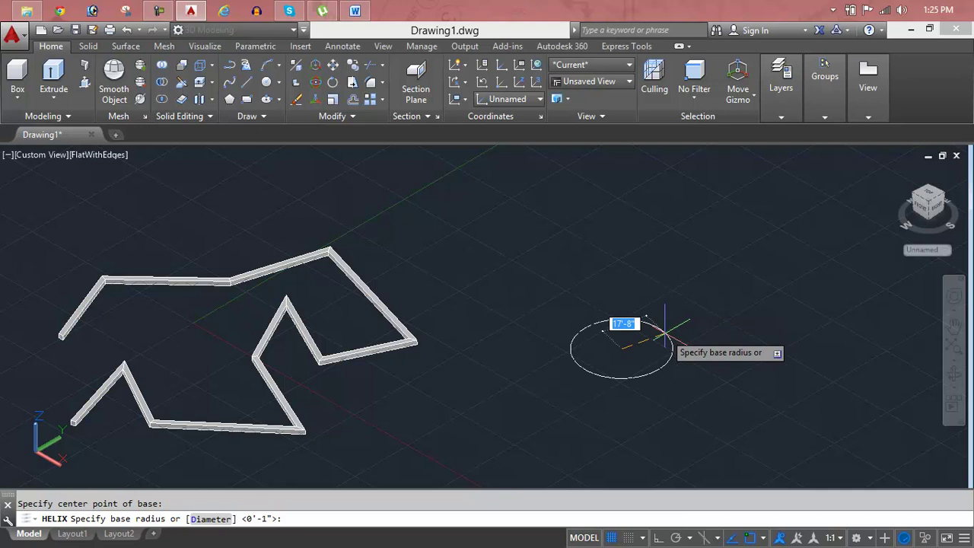
text(10)
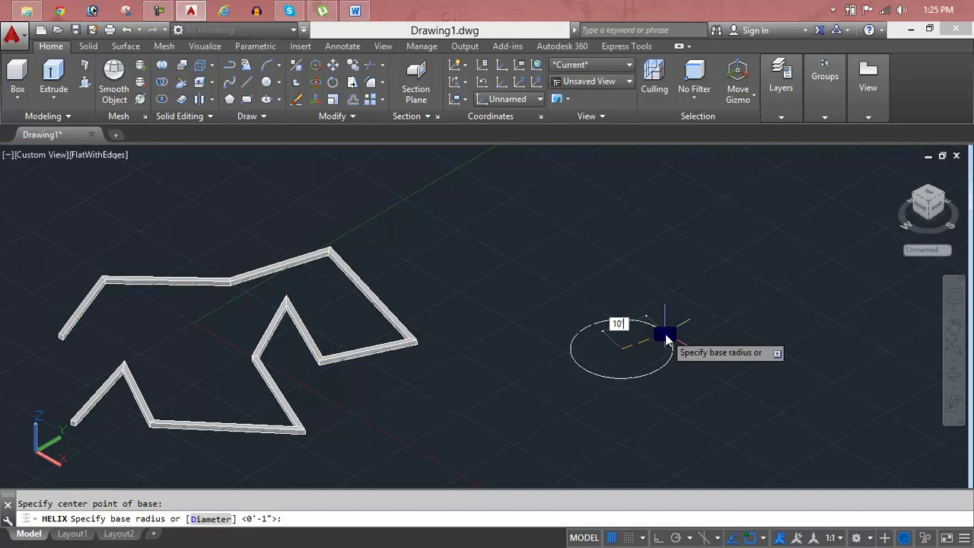
key(Return)
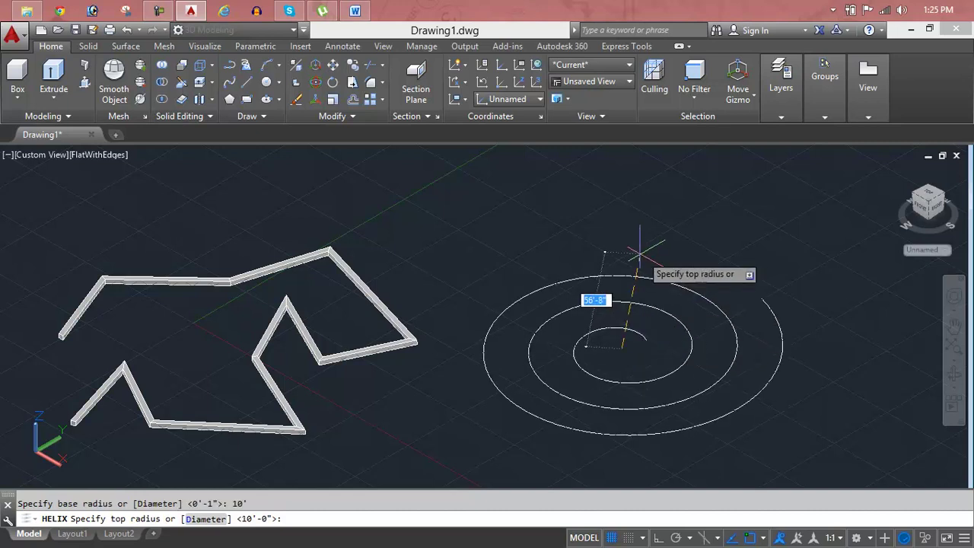
text(10)
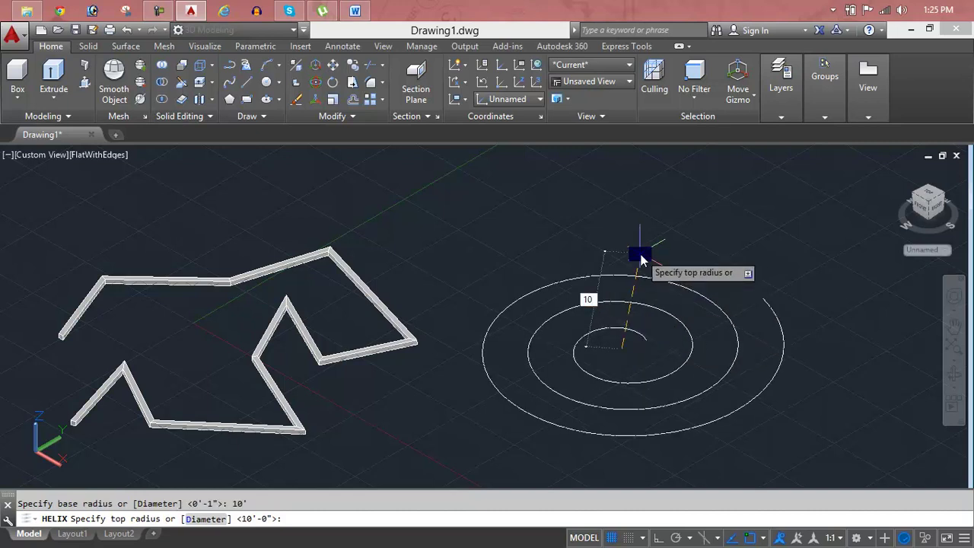
key(Return)
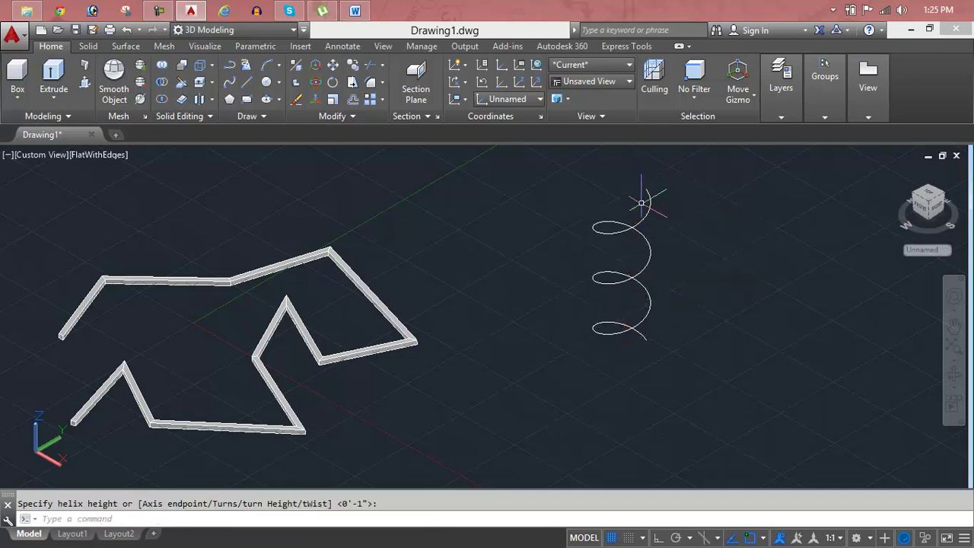
middle_drag(639, 182, 525, 199)
- Fix the helix height and zoom in on its lower end
click(524, 204)
scroll(524, 349, up, 2)
scroll(548, 327, up, 2)
scroll(563, 315, up, 2)
scroll(563, 315, up, 2)
key(Escape)
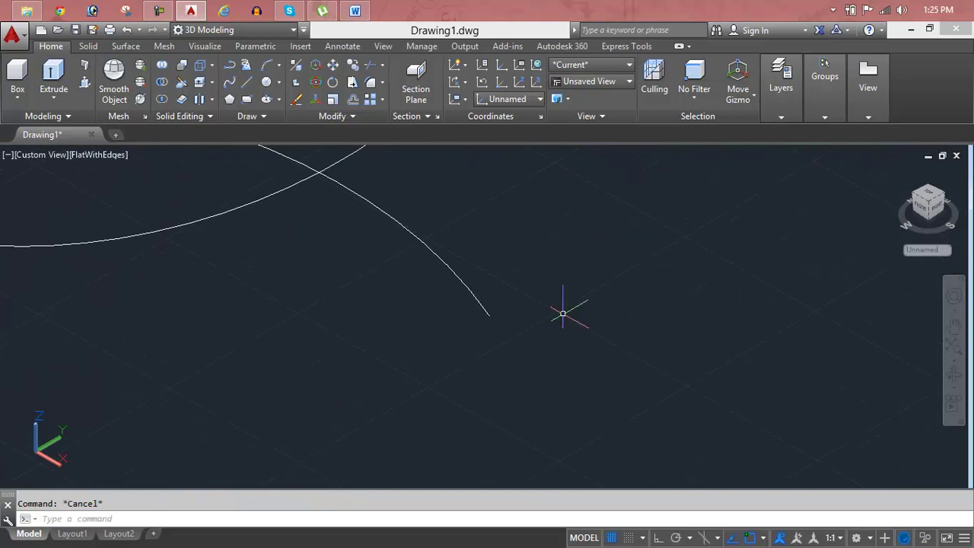
- Draw a small circle centred near the helix's lower end
text(c)
key(Return)
click(498, 332)
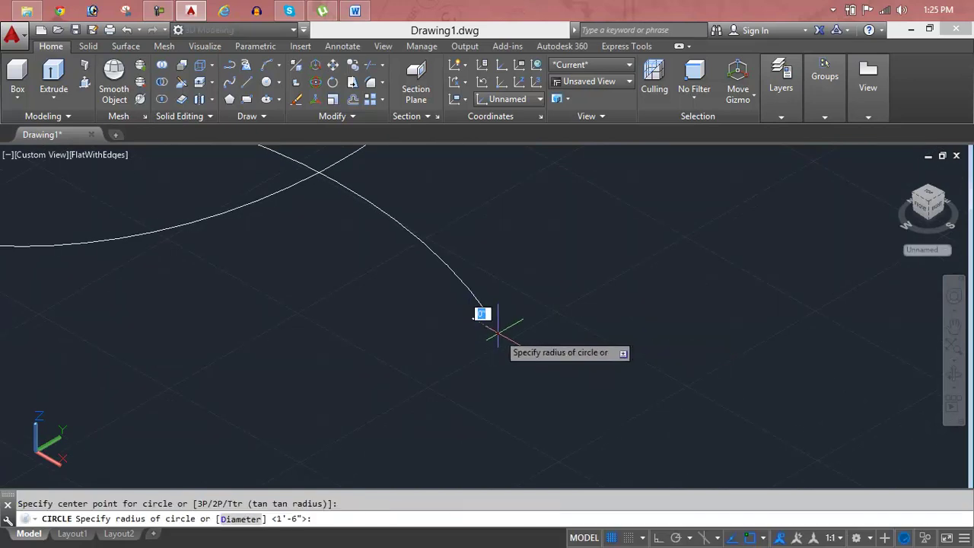
click(518, 343)
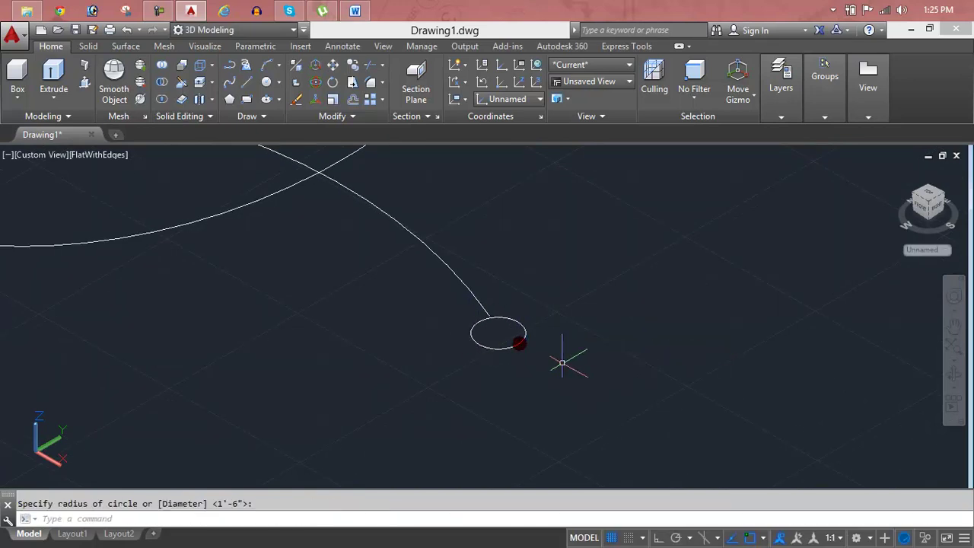
key(Escape)
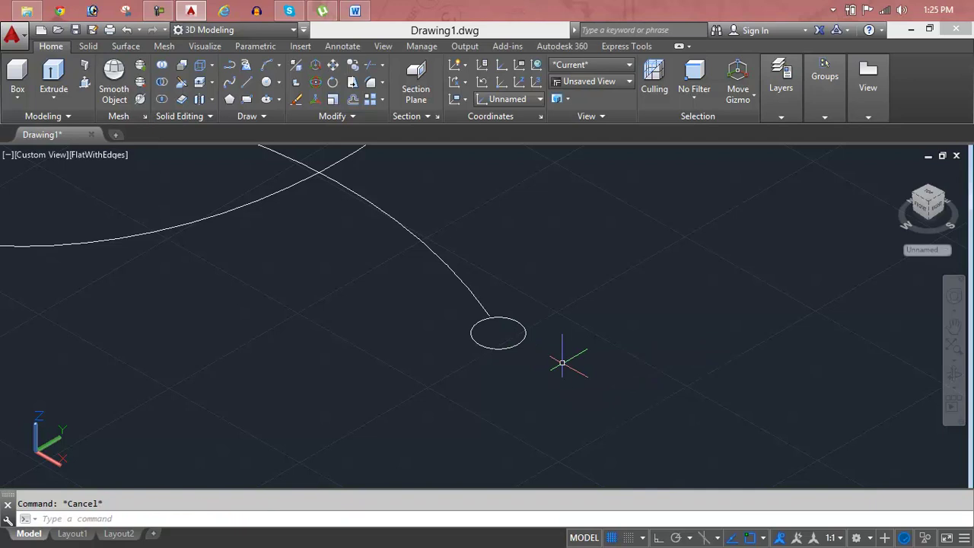
- Rotate the circle 90° in 3D about an orthogonal axis so it stands upright
text(RO)
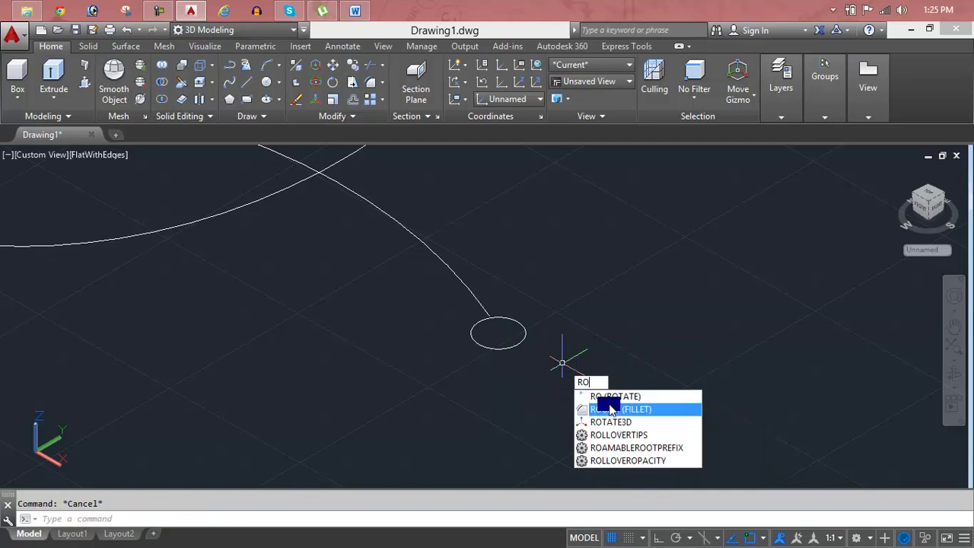
click(610, 421)
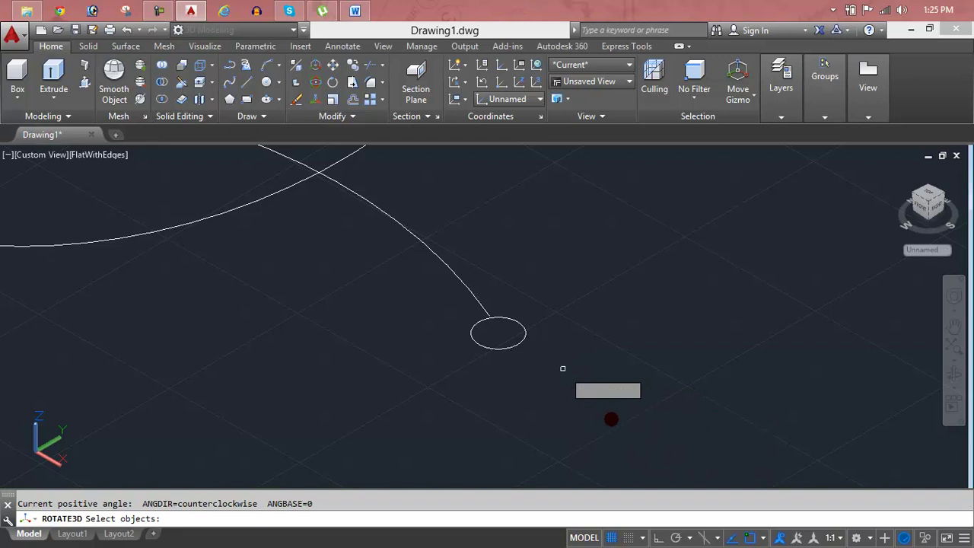
click(516, 344)
key(Return)
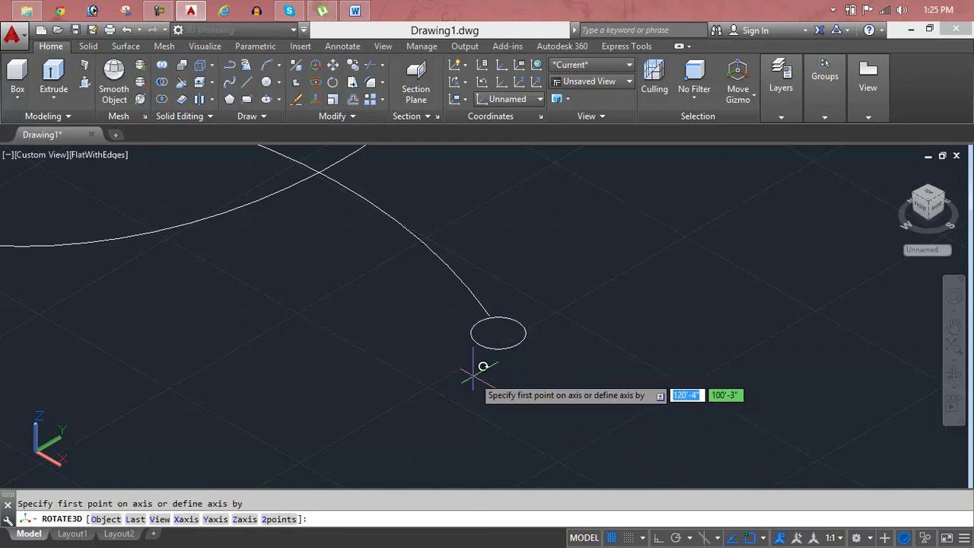
click(474, 374)
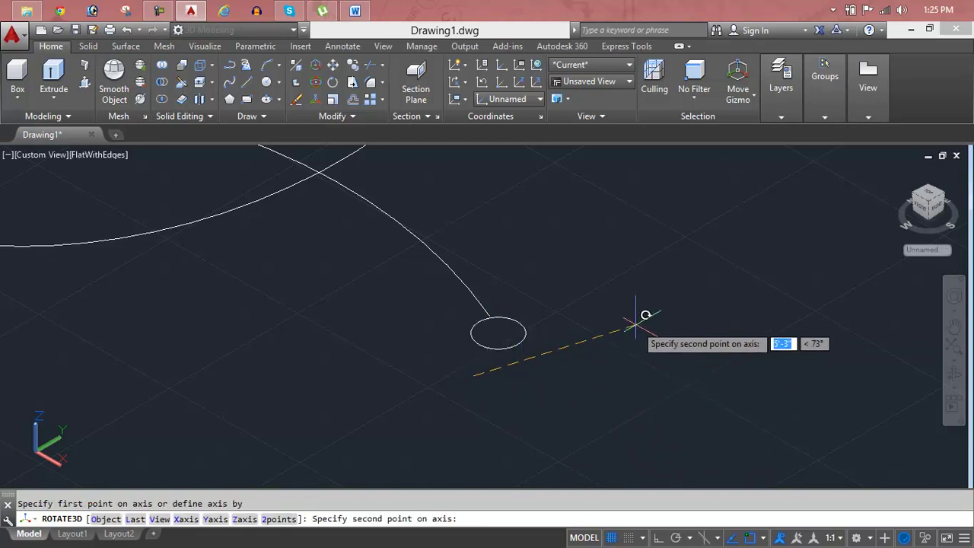
key(F8)
click(601, 313)
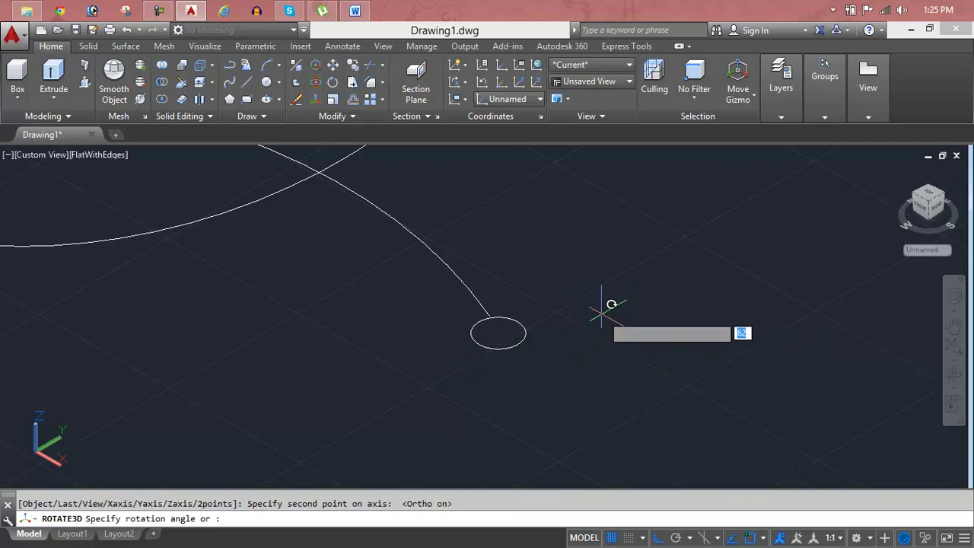
text(90)
key(Return)
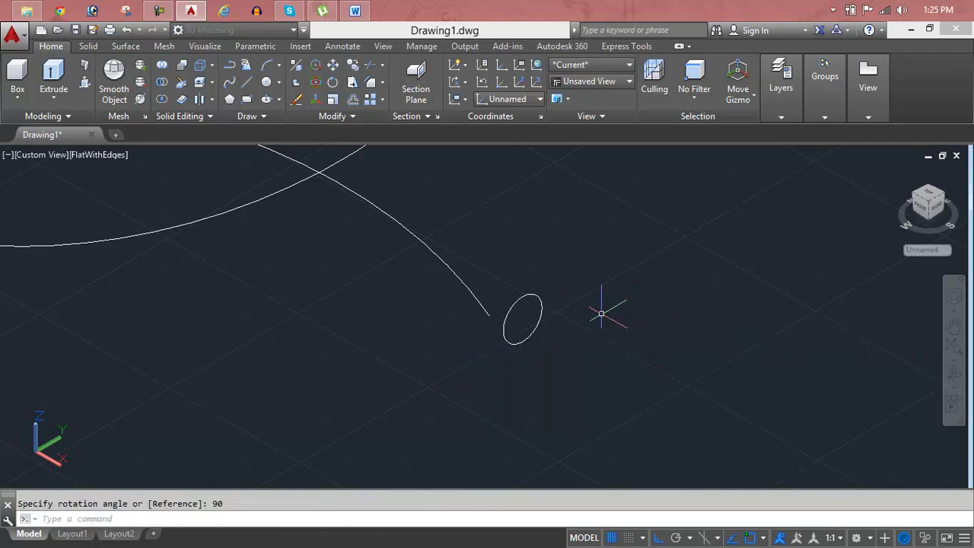
key(Escape)
- Move the upright circle onto the helix's lower end
text(m)
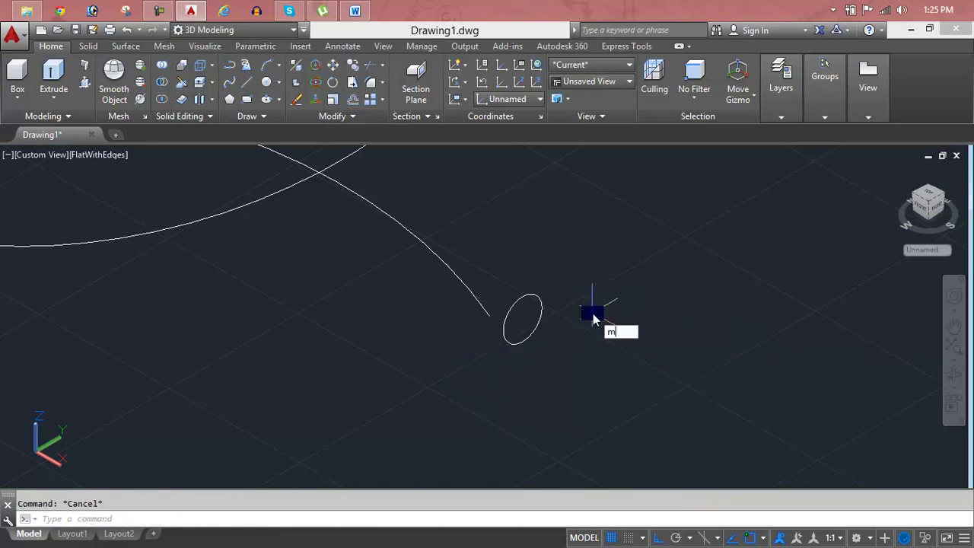
key(Return)
click(541, 314)
key(Return)
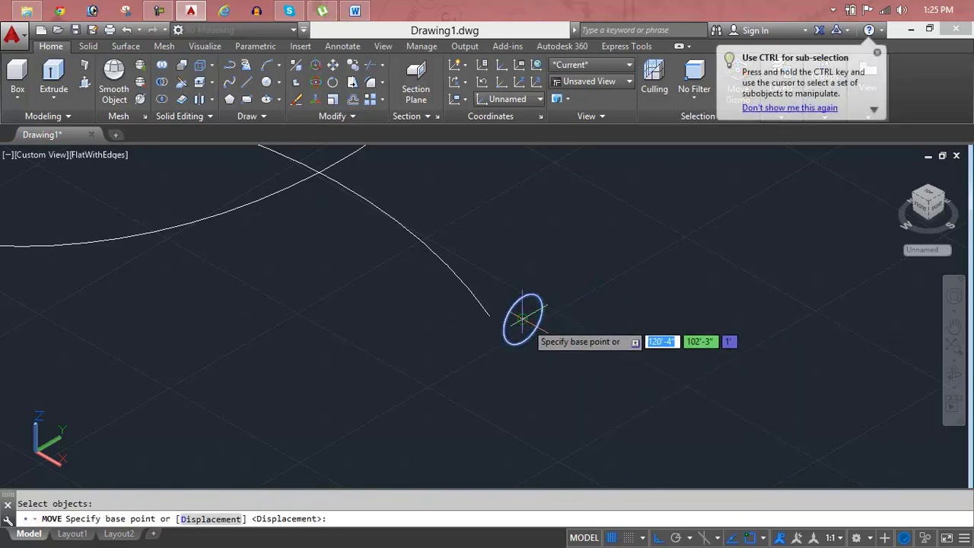
click(521, 319)
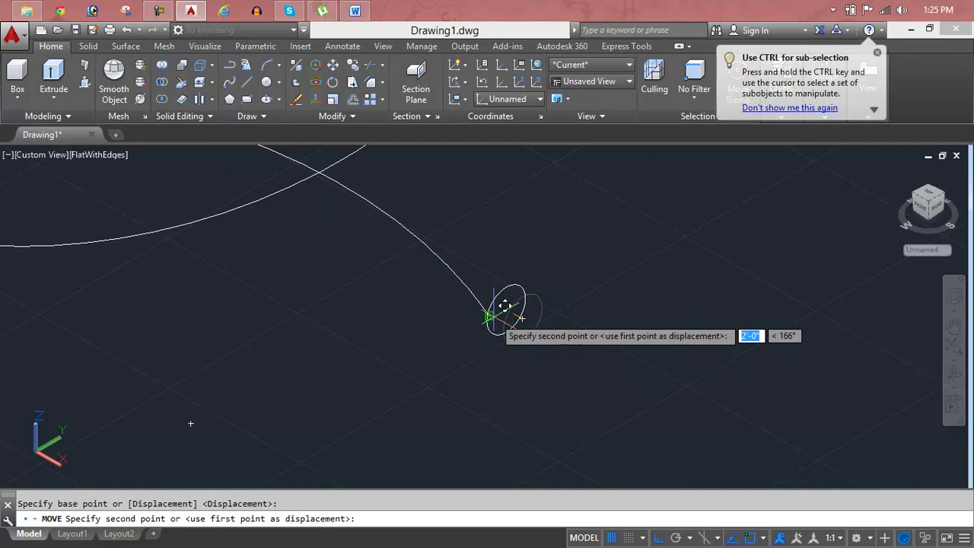
click(496, 318)
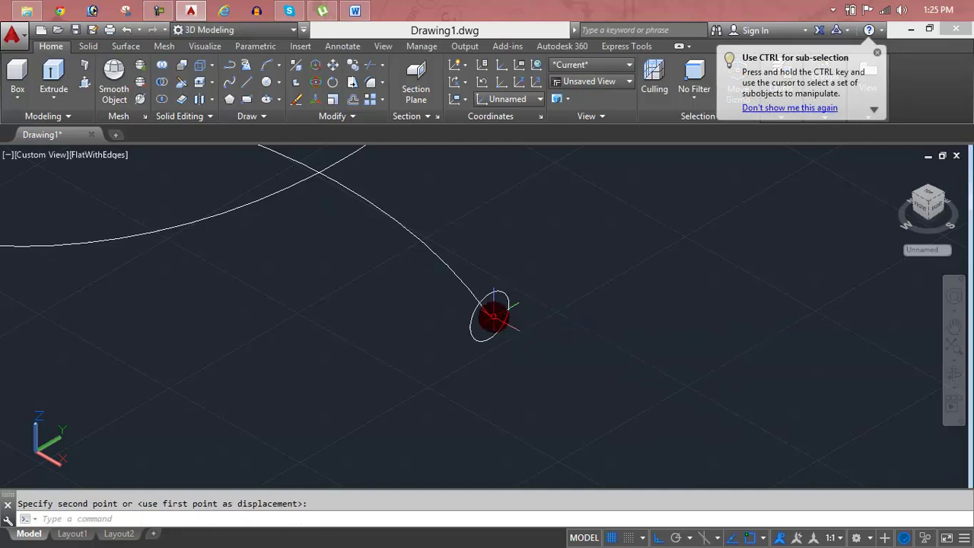
click(877, 61)
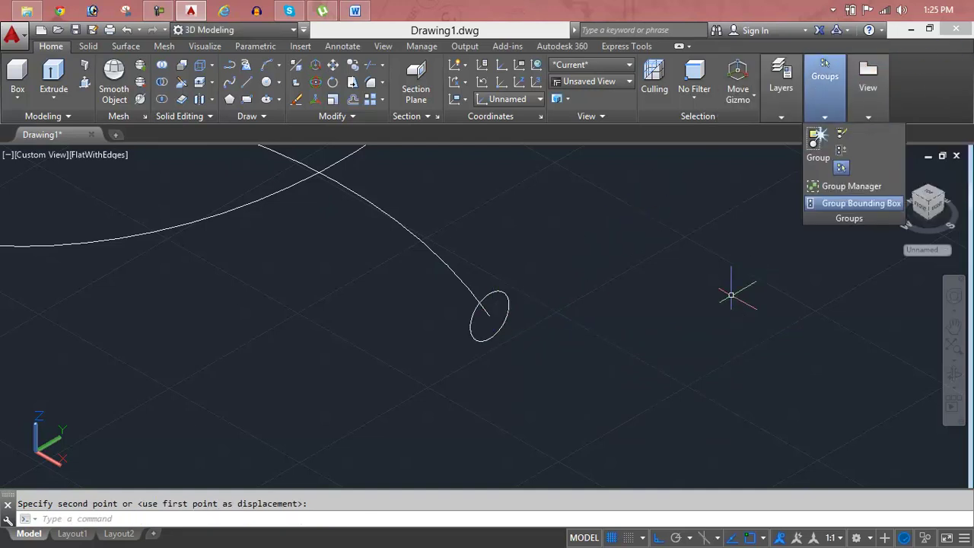
key(Escape)
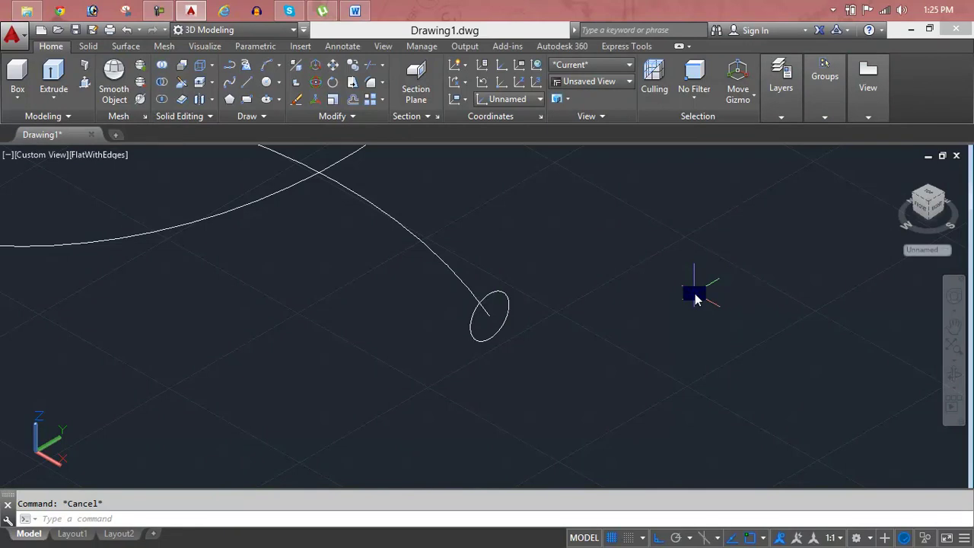
text(ex)
key(Return)
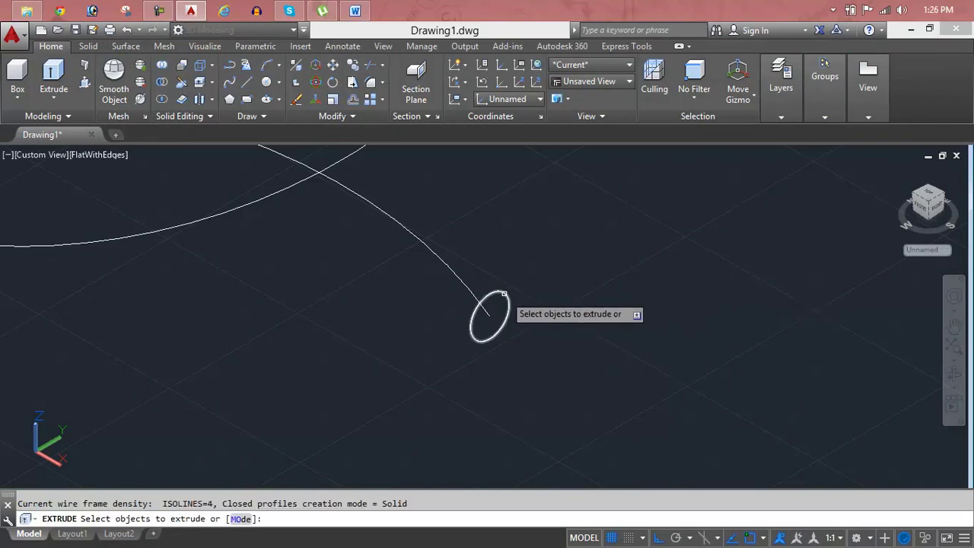
- Extrude the small circle along the helix path into a coiled spring tube
click(509, 291)
key(Return)
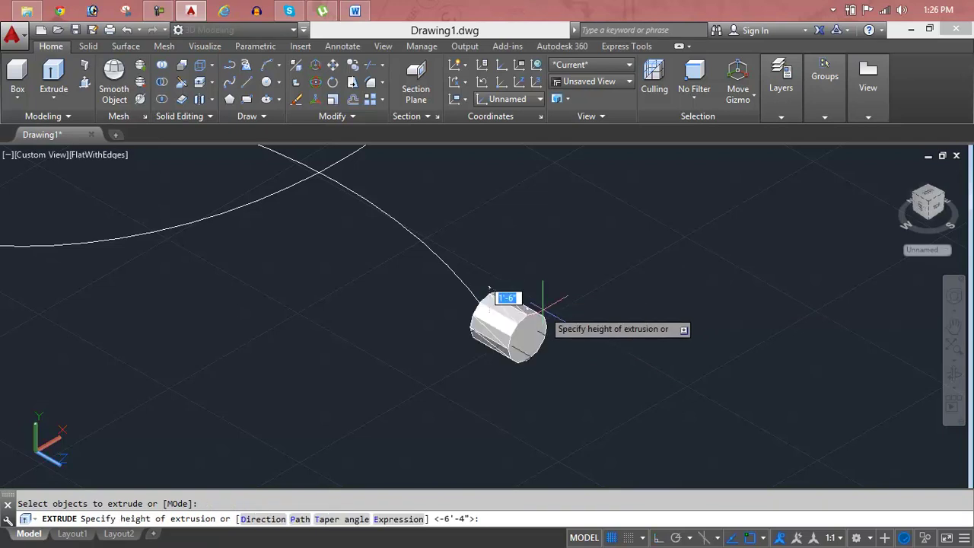
text(p)
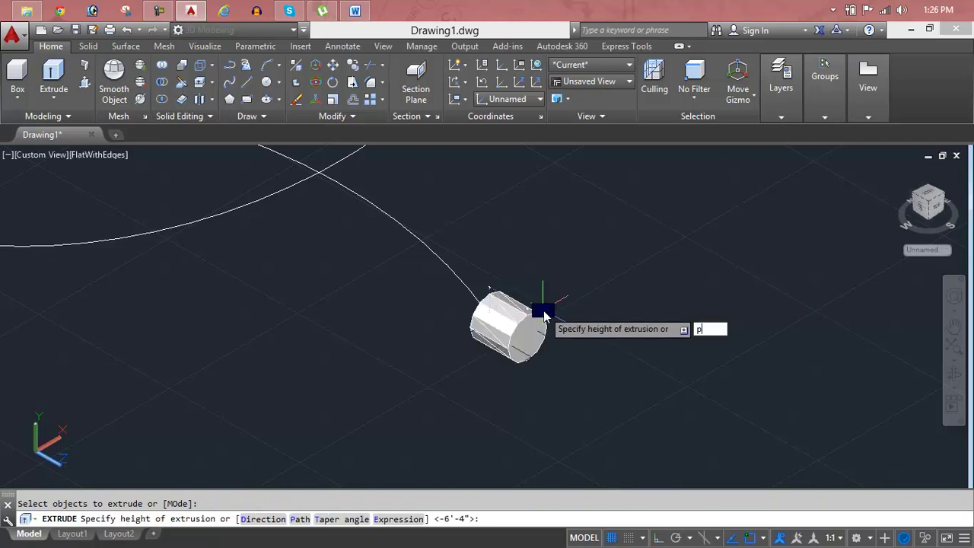
key(Return)
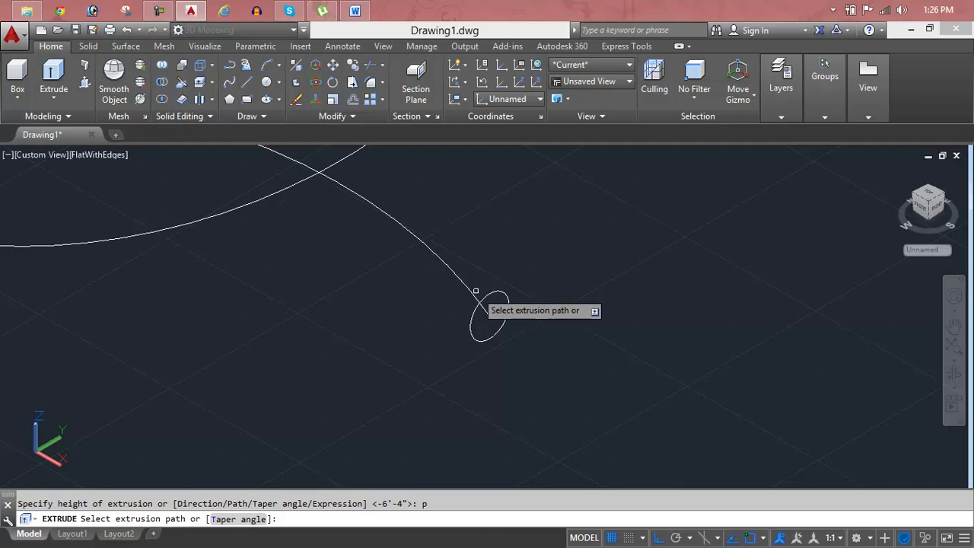
click(472, 291)
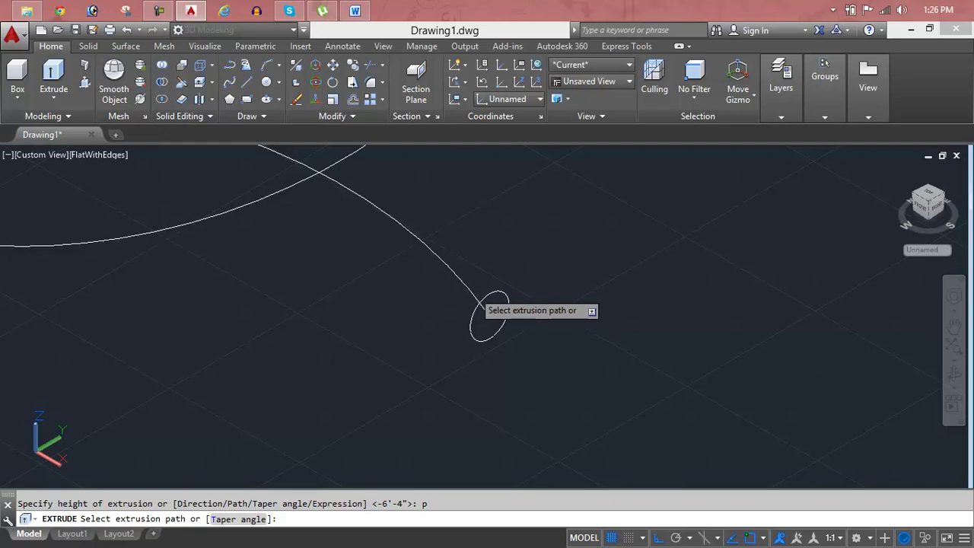
- Zoom and pan to bring the whole spring into view
scroll(513, 261, down, 5)
scroll(513, 261, down, 2)
middle_drag(512, 261, 491, 406)
scroll(478, 315, down, 3)
scroll(450, 271, down, 2)
scroll(452, 267, up, 6)
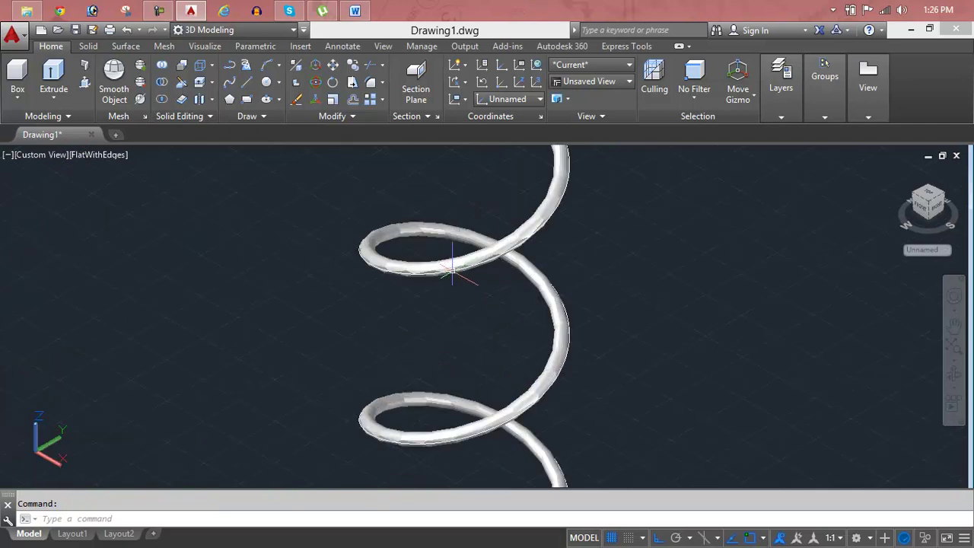
scroll(452, 268, down, 4)
middle_drag(487, 381, 337, 380)
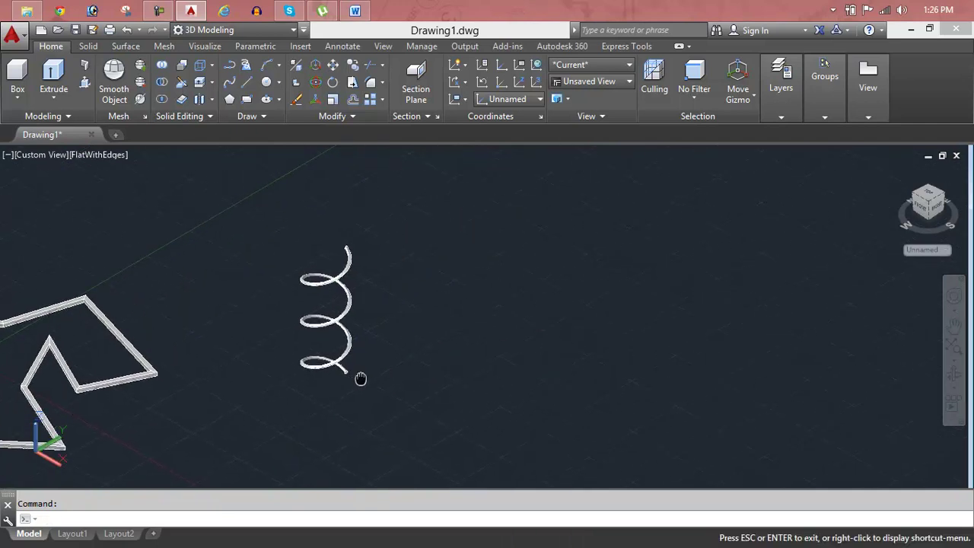
scroll(374, 378, up, 2)
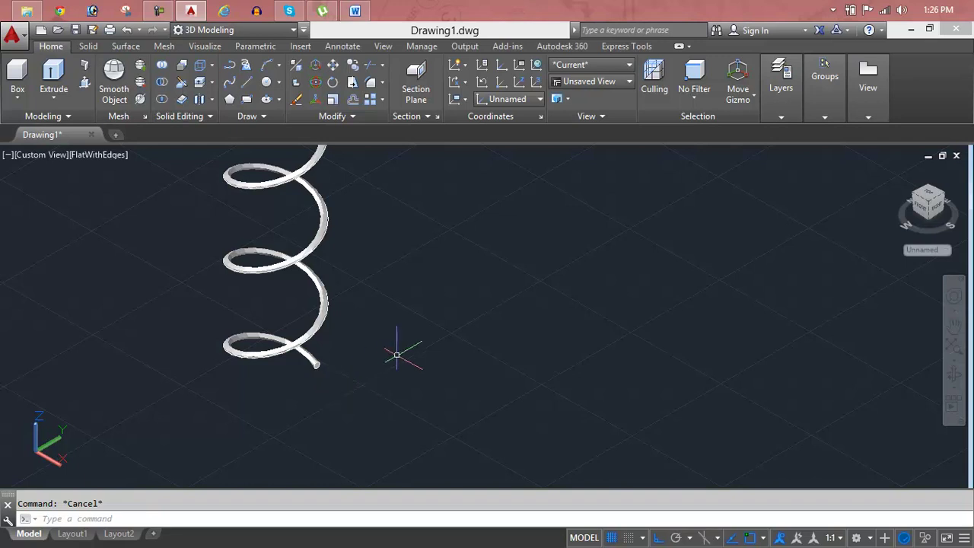
- Draw a two-corner rectangle right of the spring and zoom in on it
text(rec)
key(Return)
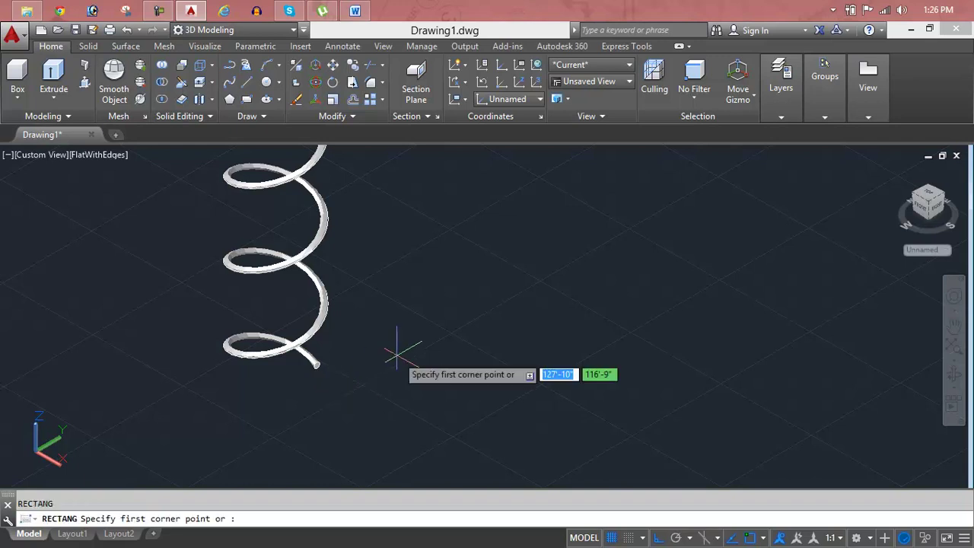
click(436, 335)
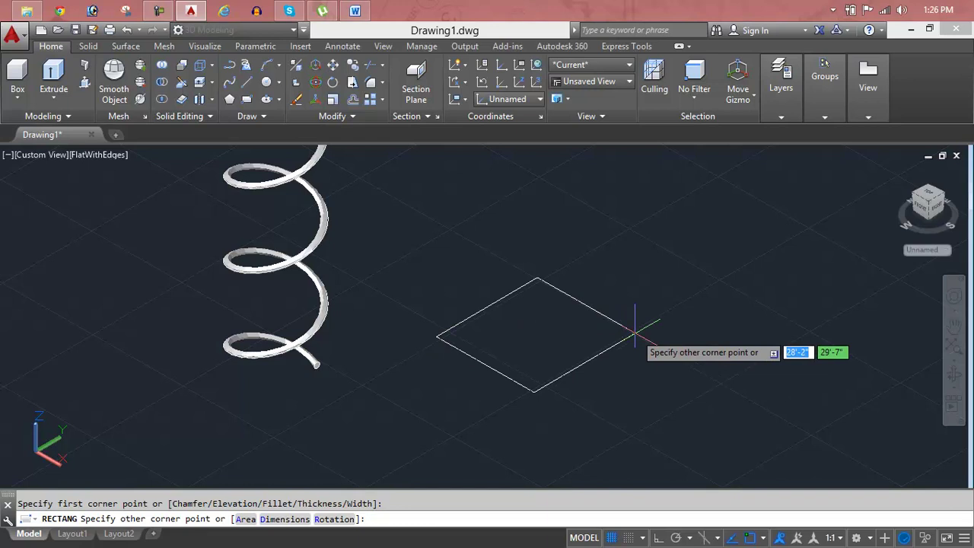
click(634, 332)
key(Escape)
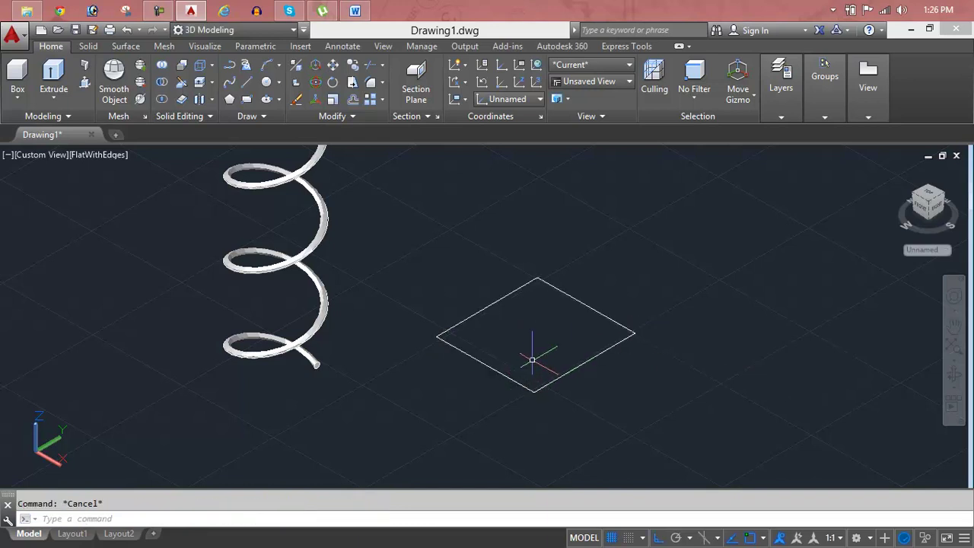
scroll(532, 360, up, 2)
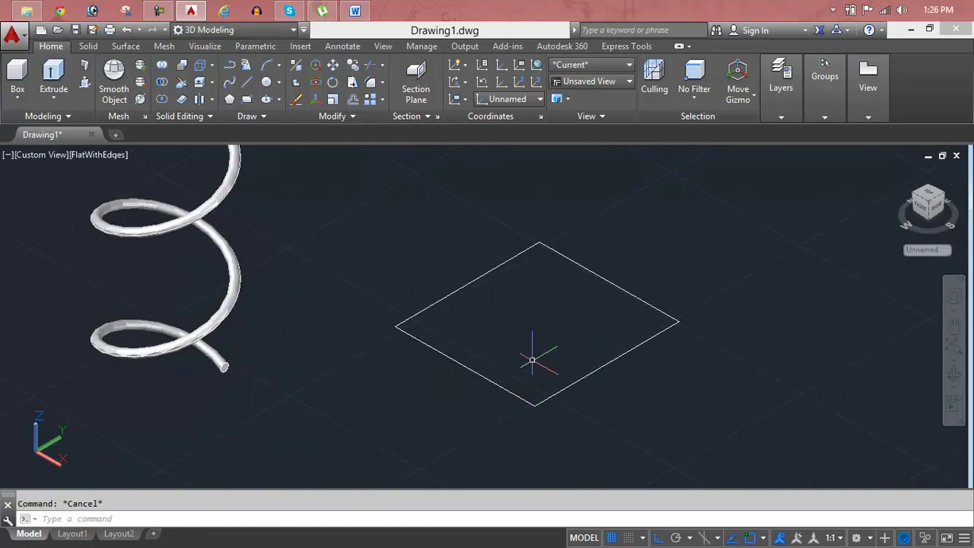
text(EXT)
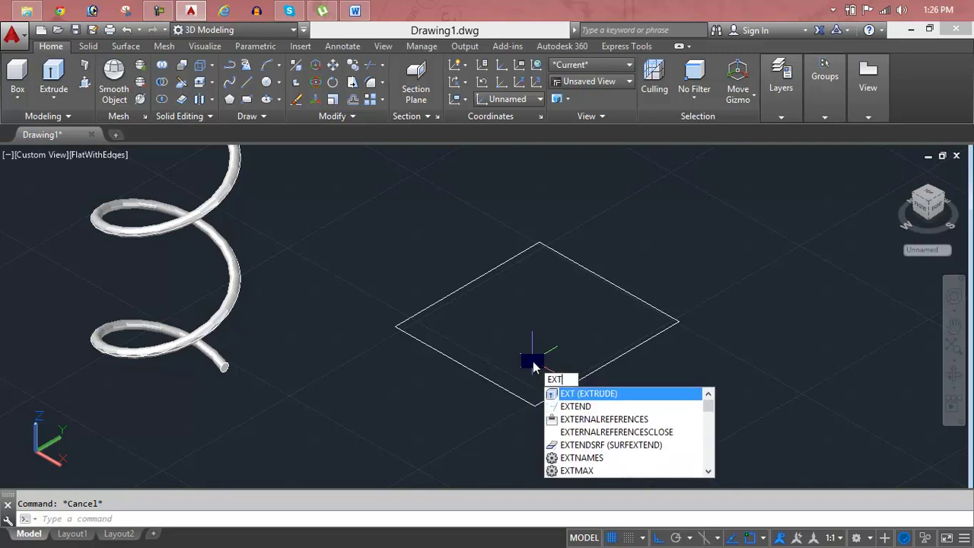
key(Return)
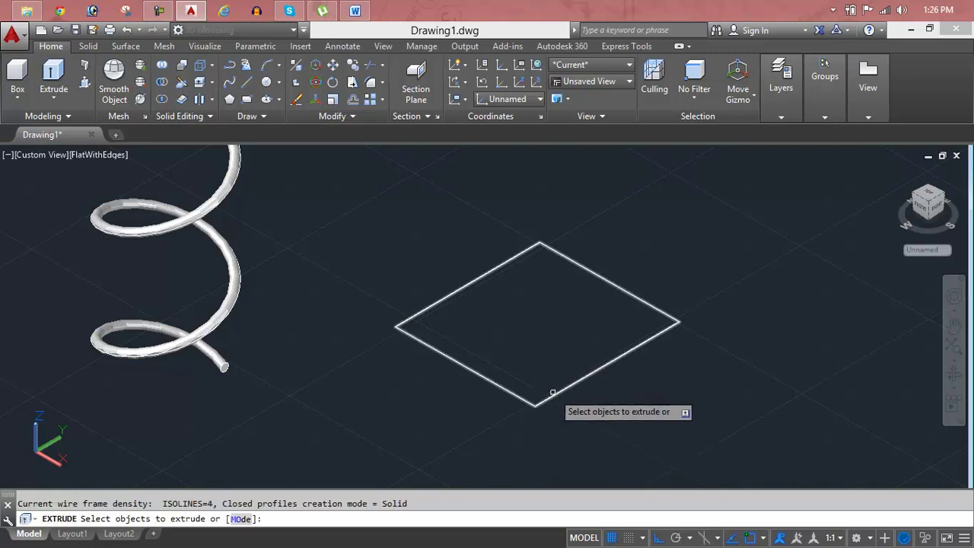
click(553, 393)
key(Return)
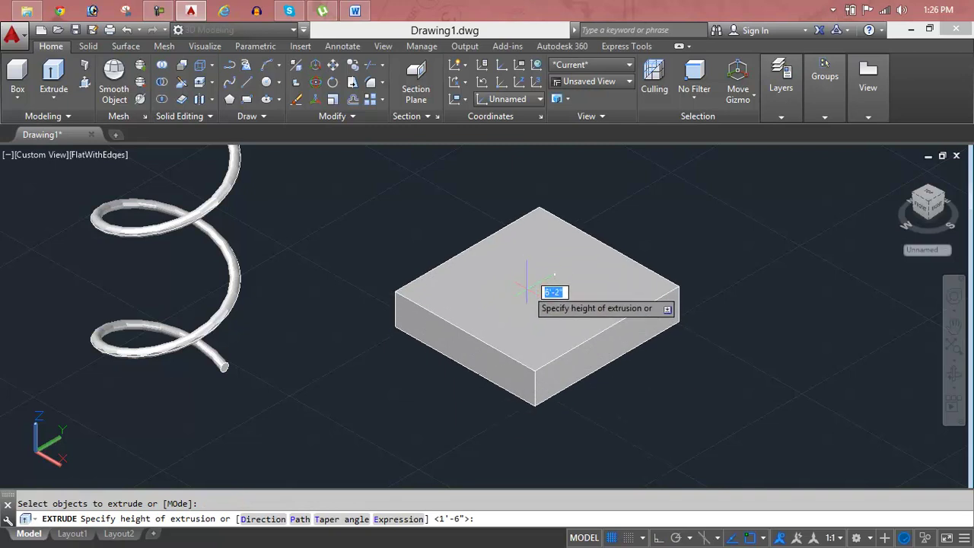
text(t)
key(Return)
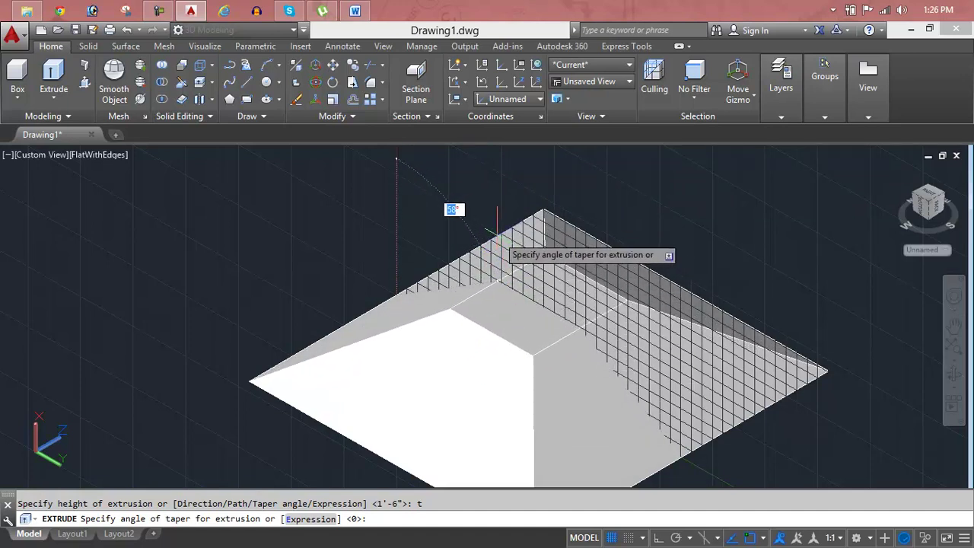
text(20)
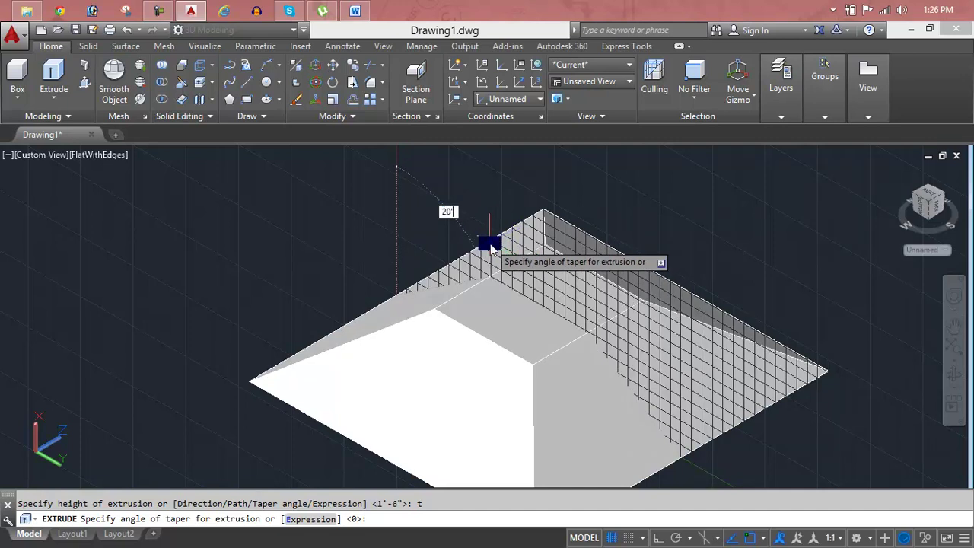
key(Return)
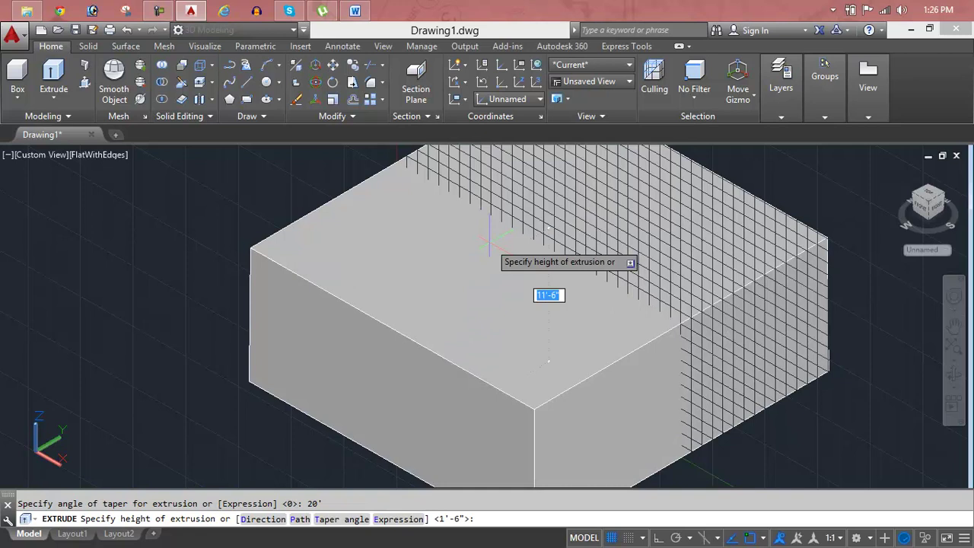
scroll(488, 239, down, 2)
middle_drag(489, 243, 477, 284)
scroll(482, 274, down, 4)
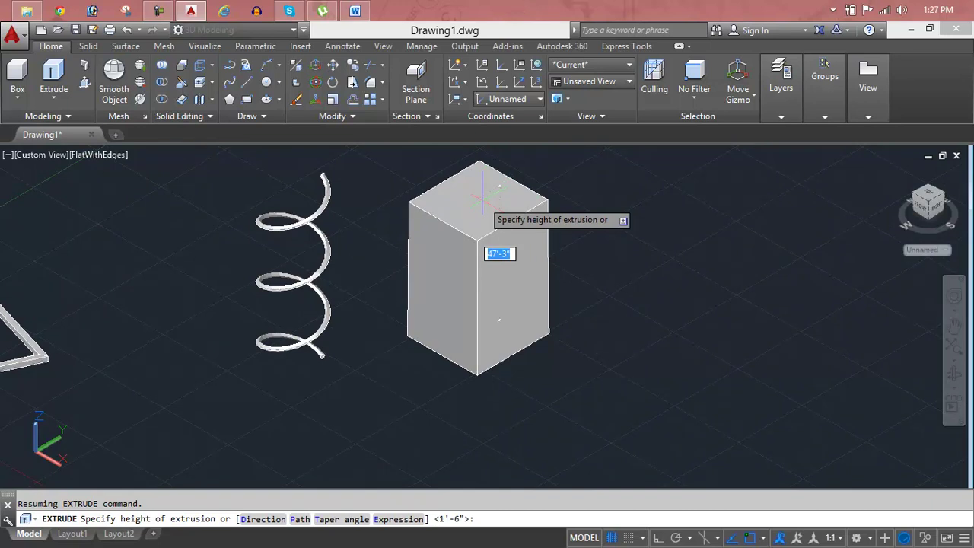
text(4)
- Extrude the rectangle 10' high with a 45° taper into a flat-topped pyramid
key(Escape)
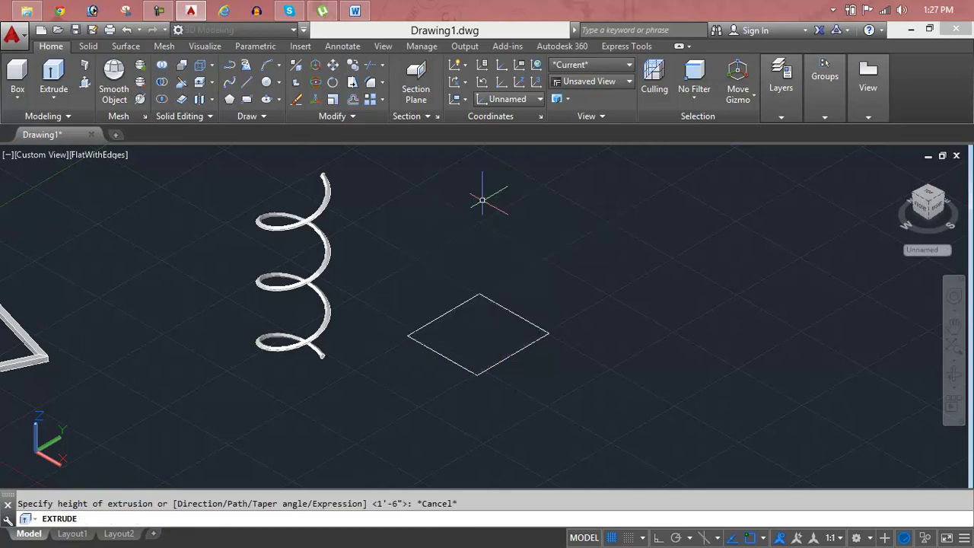
text(ext)
key(Return)
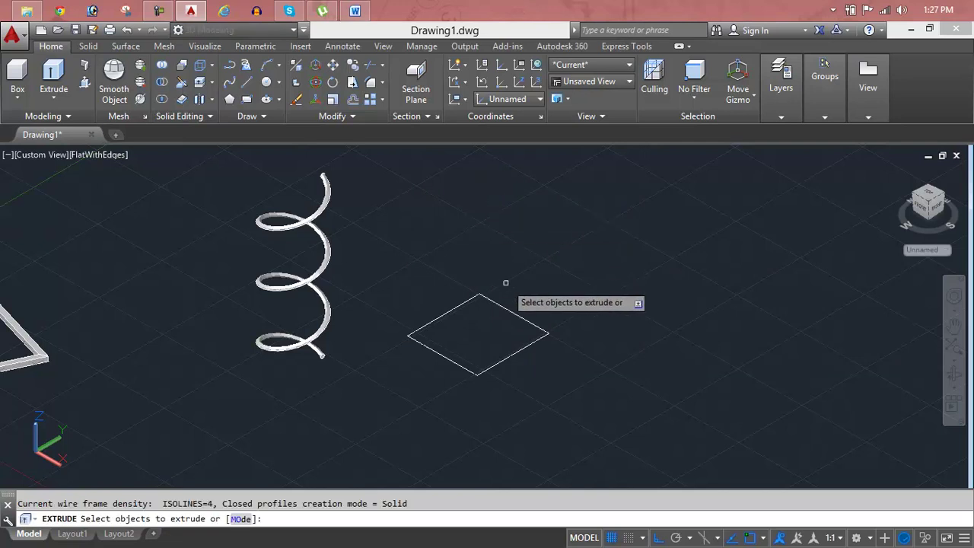
click(499, 304)
key(Return)
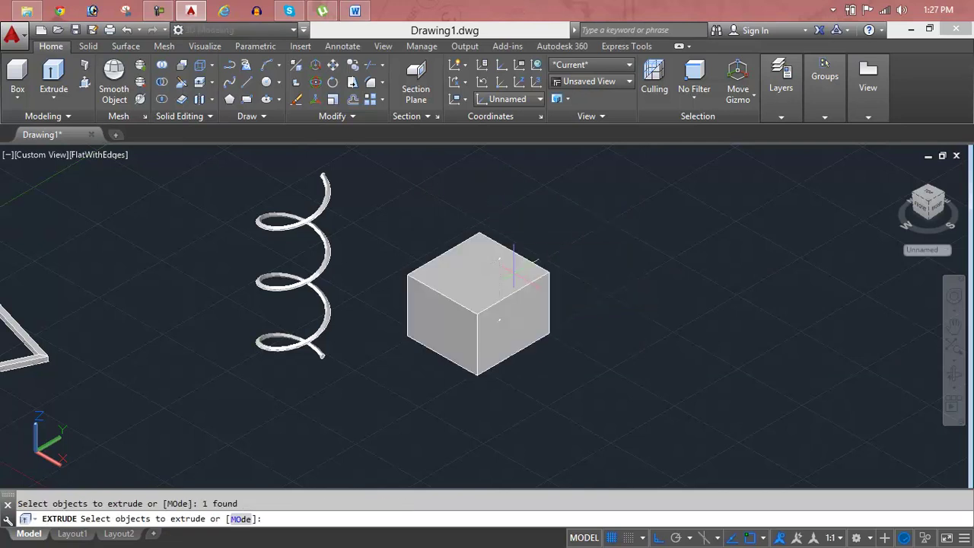
text(t)
key(Return)
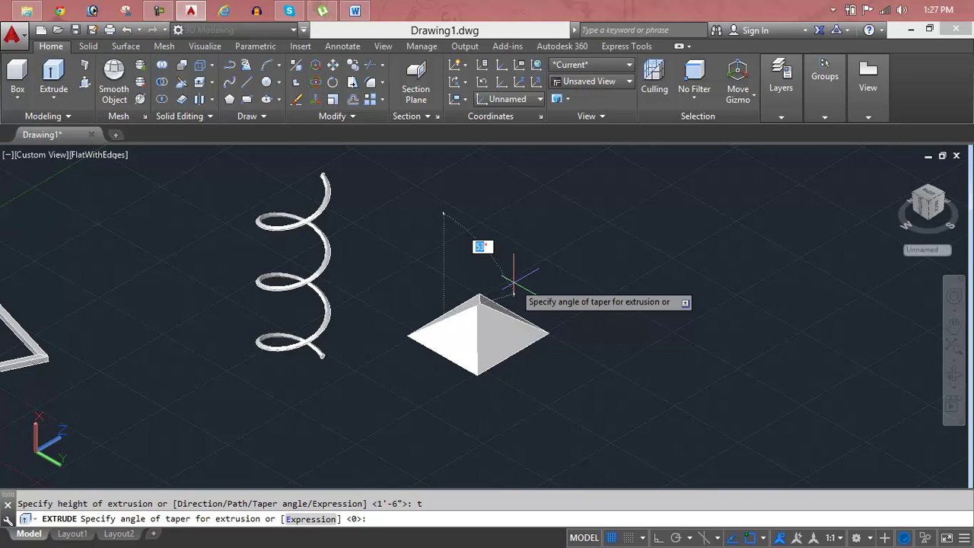
text(45)
key(Return)
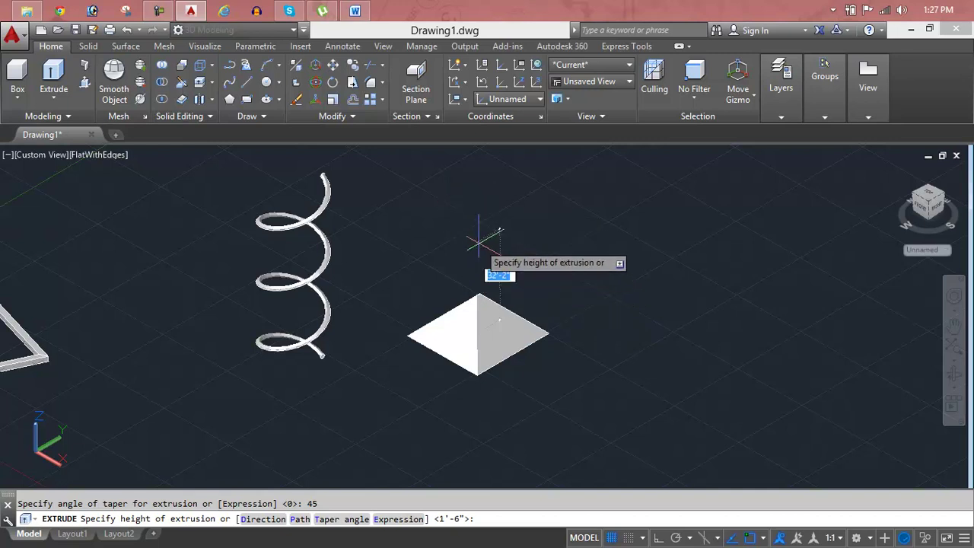
text(10')
key(Return)
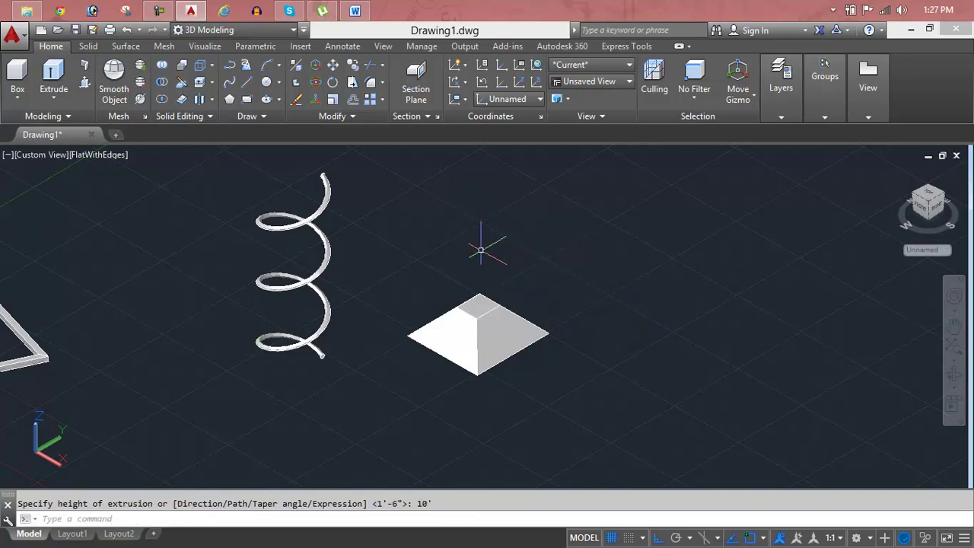
scroll(464, 304, up, 2)
scroll(462, 309, up, 2)
- Draw a new rectangle on the ground plane beside the pyramid
scroll(478, 299, up, 2)
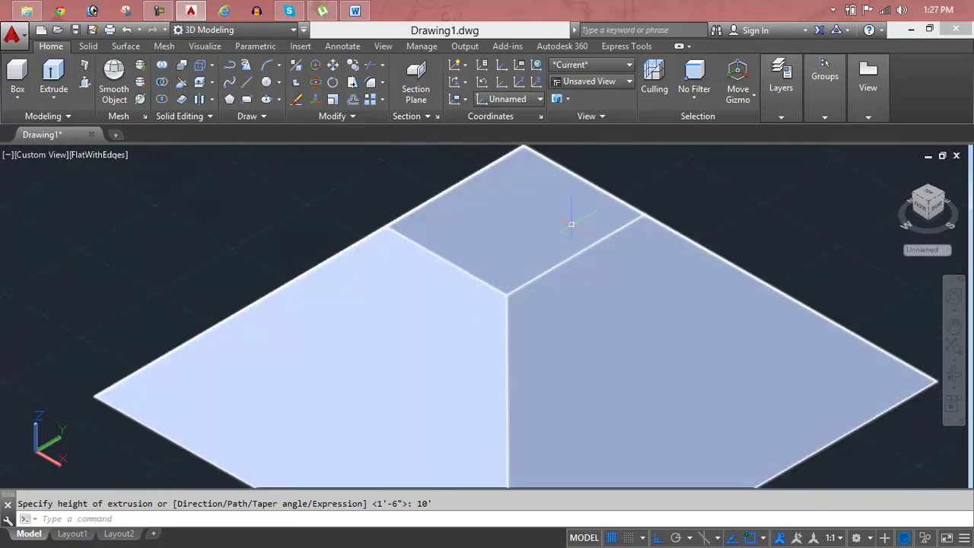
scroll(476, 304, down, 4)
scroll(481, 313, down, 1)
mouse_move(486, 329)
middle_down()
mouse_move(558, 296)
mouse_move(646, 291)
mouse_move(494, 338)
middle_up()
scroll(559, 296, down, 2)
scroll(498, 338, up, 2)
text(rec)
key(Return)
click(569, 371)
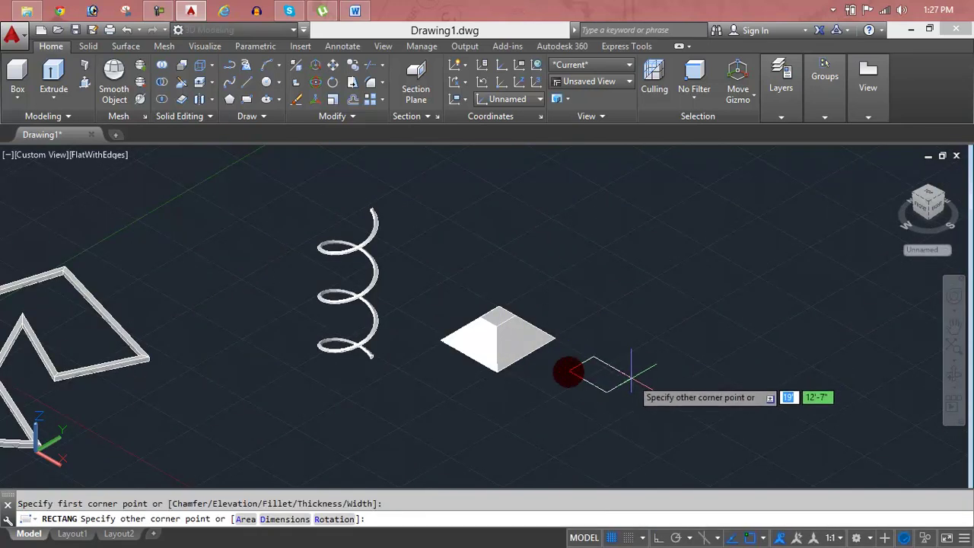
click(692, 378)
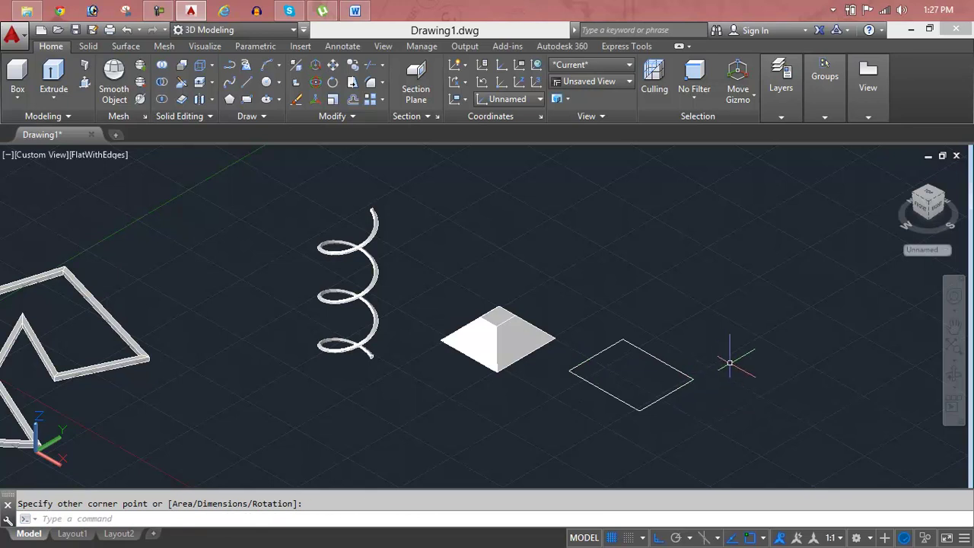
key(Escape)
- Extrude the new rectangle straight up 10' into a box
text(EXT)
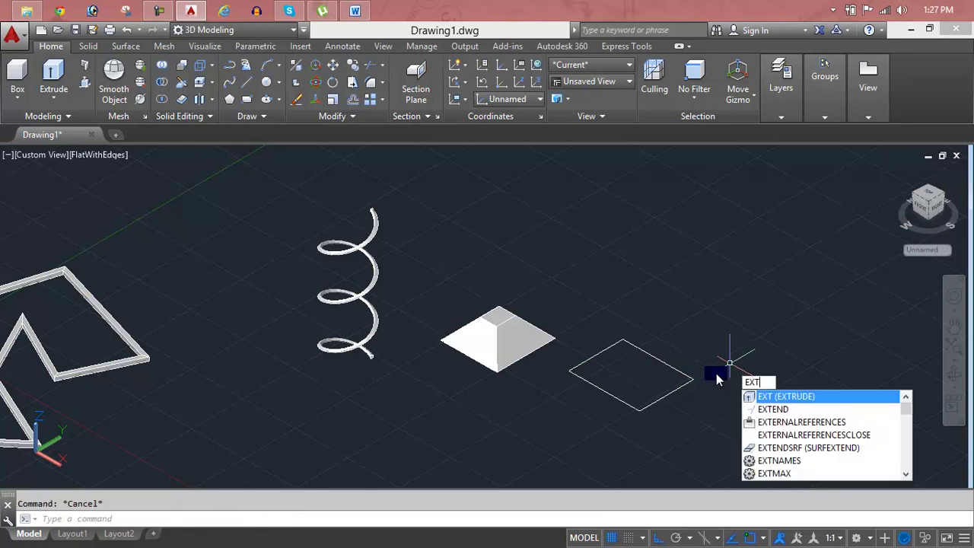
key(Return)
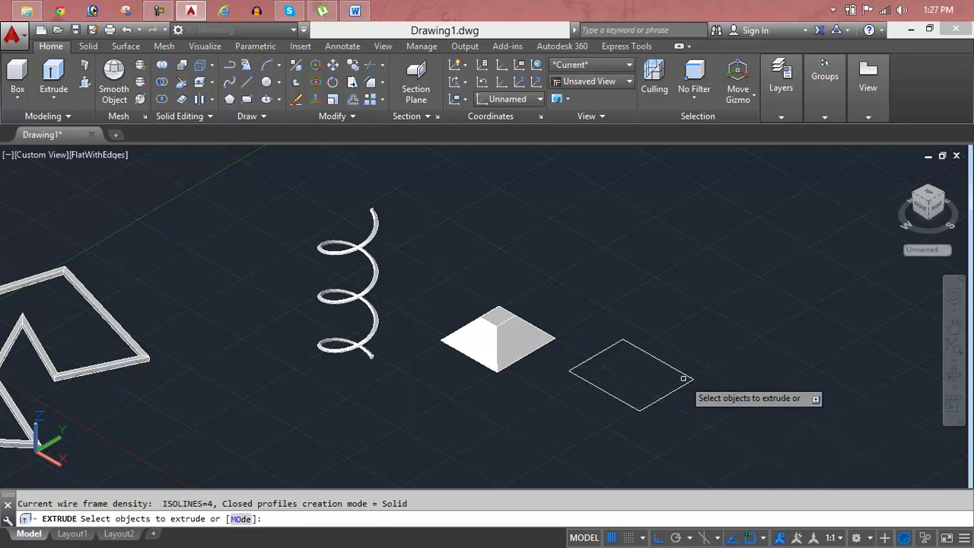
click(683, 378)
right_click(713, 367)
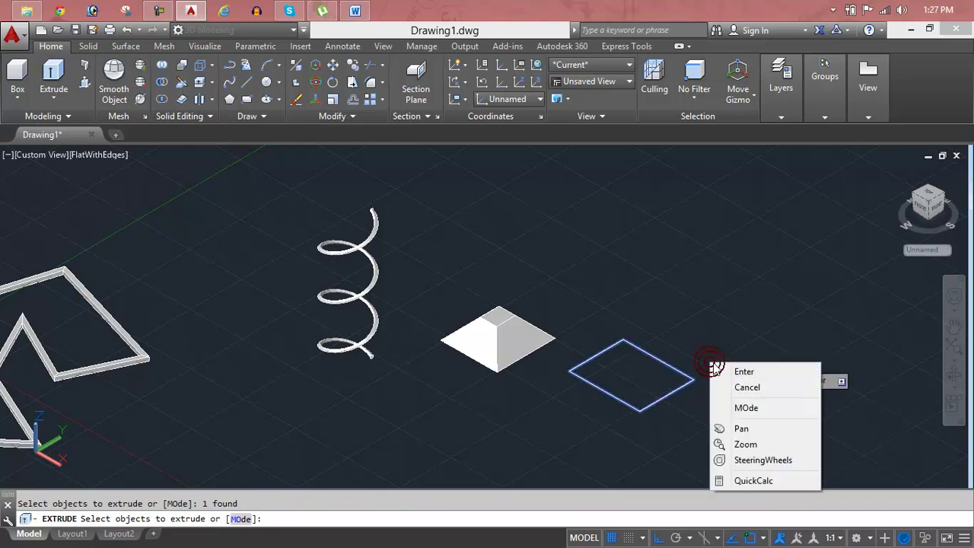
click(718, 370)
text(10)
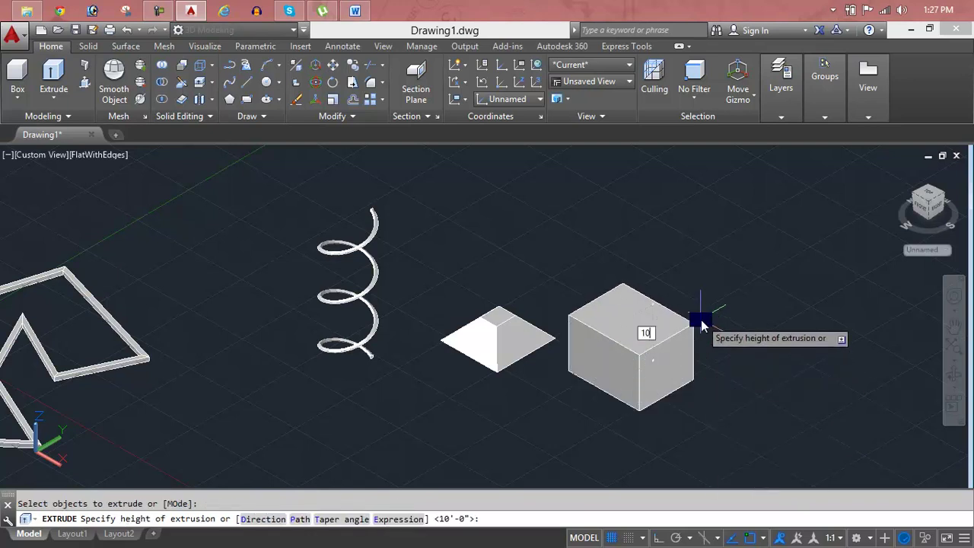
key(Return)
click(651, 379)
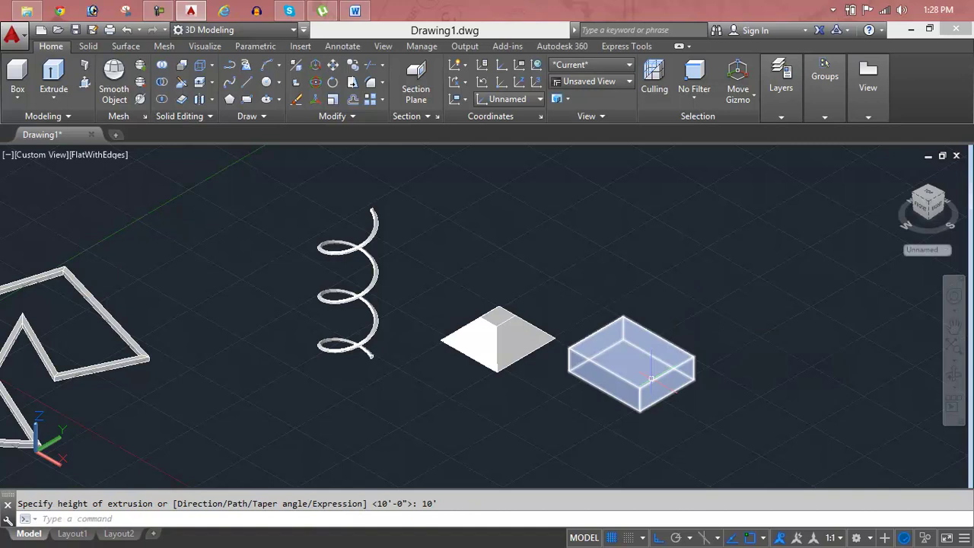
scroll(651, 378, up, 3)
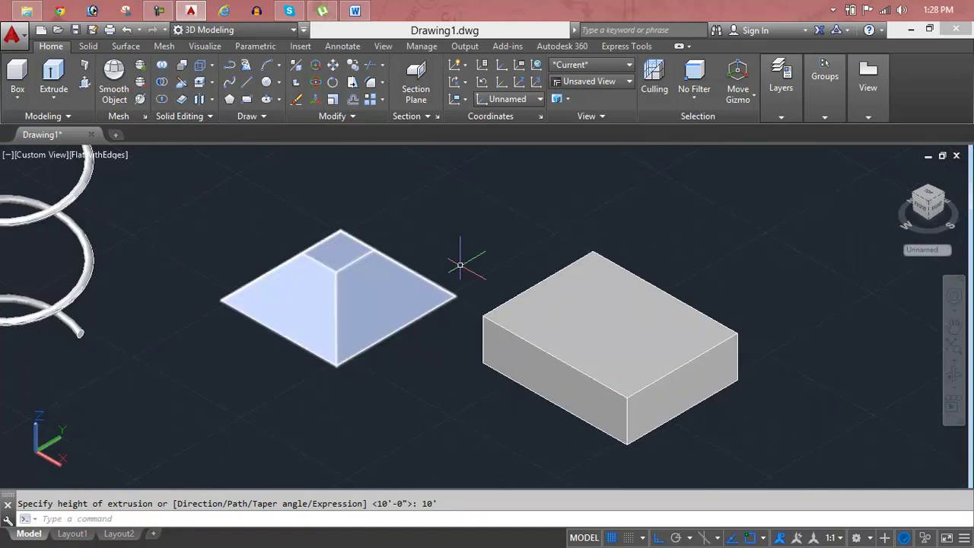
- Delete the box and the tapered pyramid solids
click(635, 302)
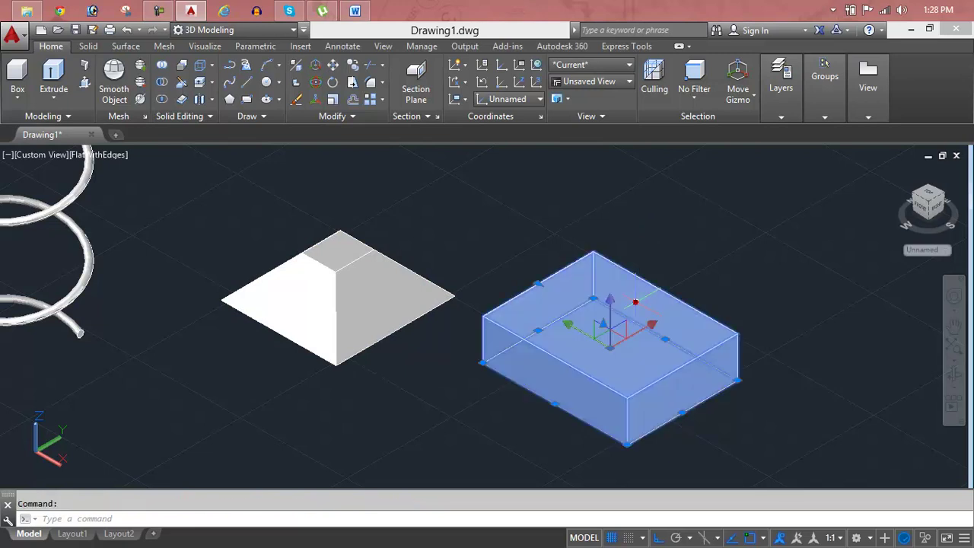
key(Delete)
click(369, 299)
key(Delete)
key(Escape)
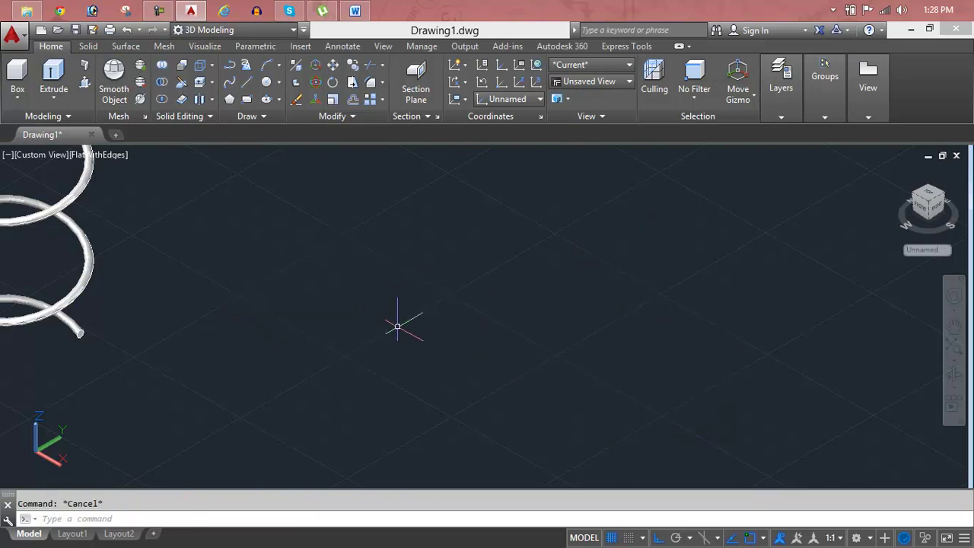
- Draw a fresh flat rectangle on the ground plane
text(rec)
key(Return)
click(386, 297)
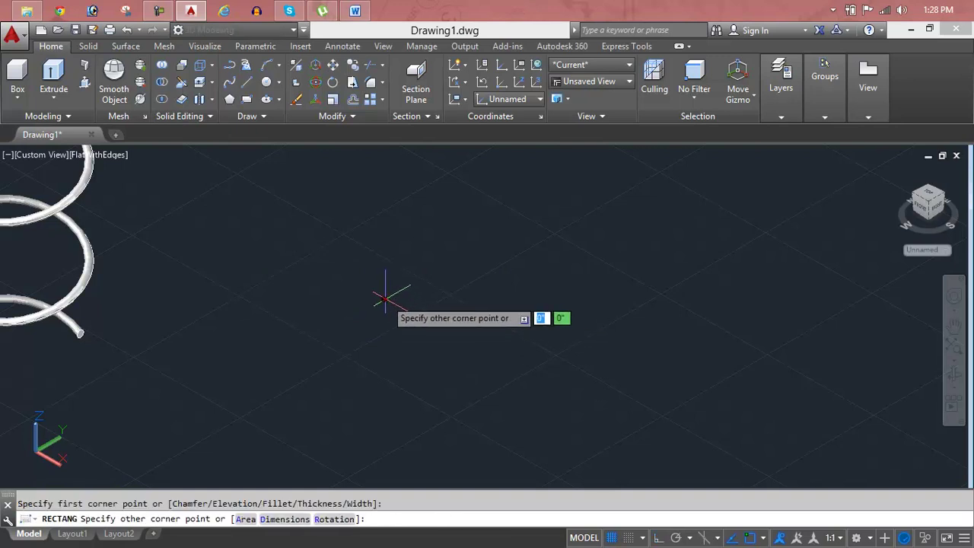
click(668, 305)
key(Escape)
scroll(434, 326, down, 2)
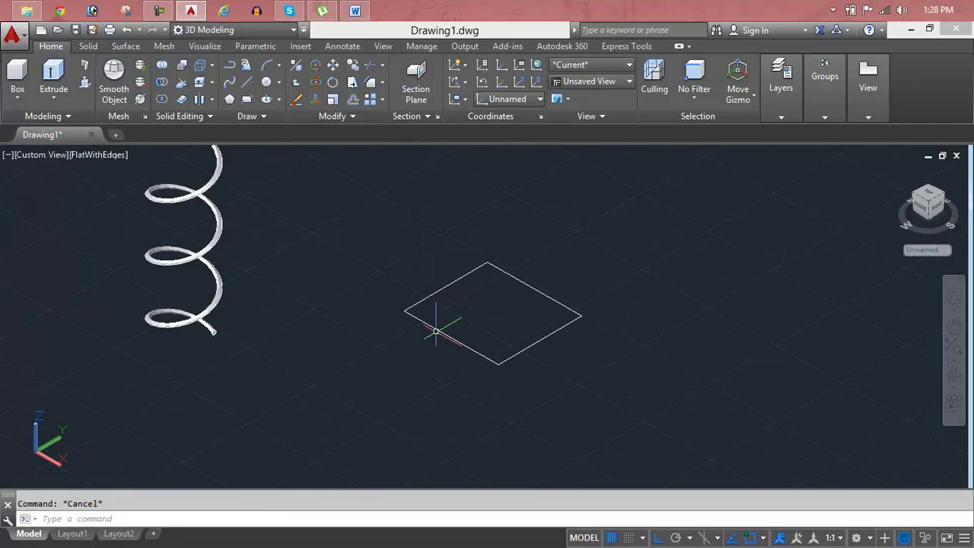
scroll(452, 322, up, 1)
scroll(419, 354, up, 2)
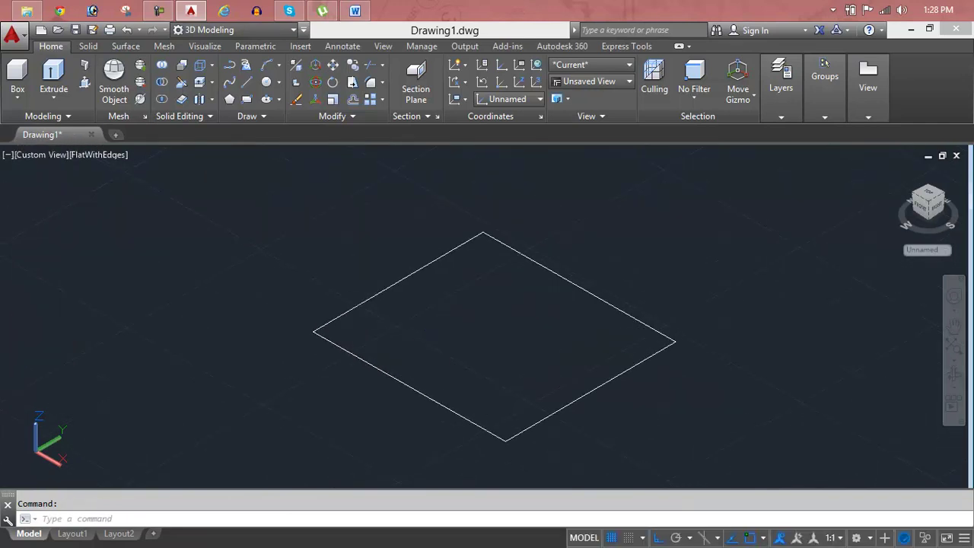
- Extrude the rectangle with the Expression option set to 15, forming a thin slab
text(ext)
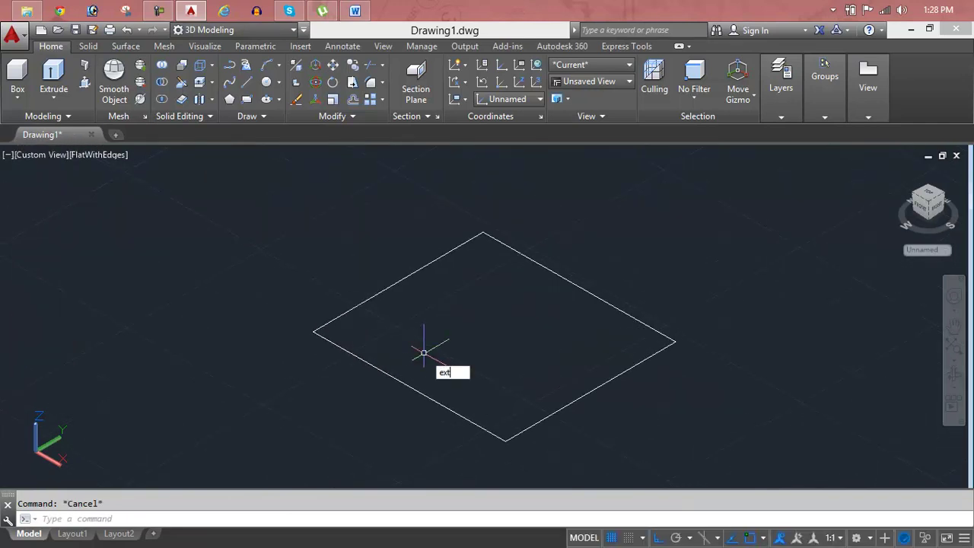
key(Return)
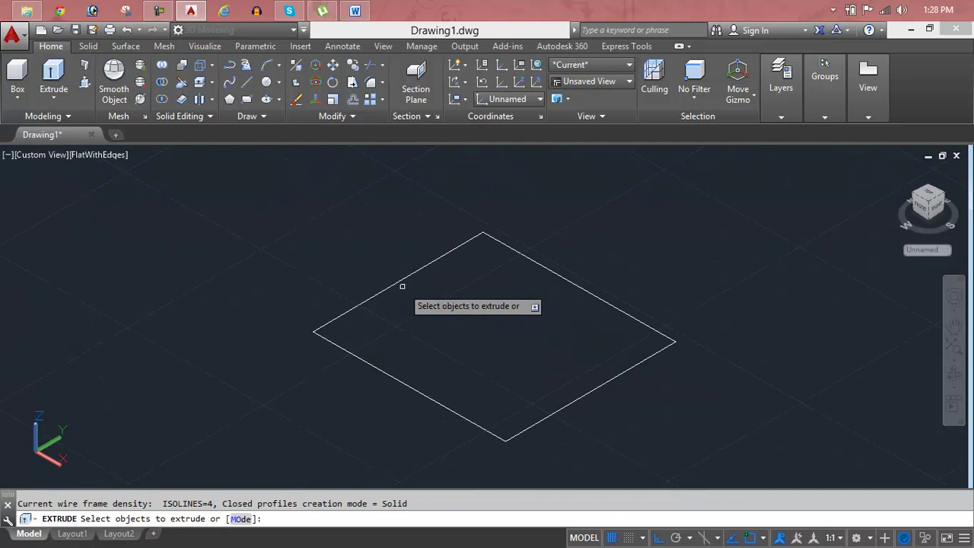
click(406, 276)
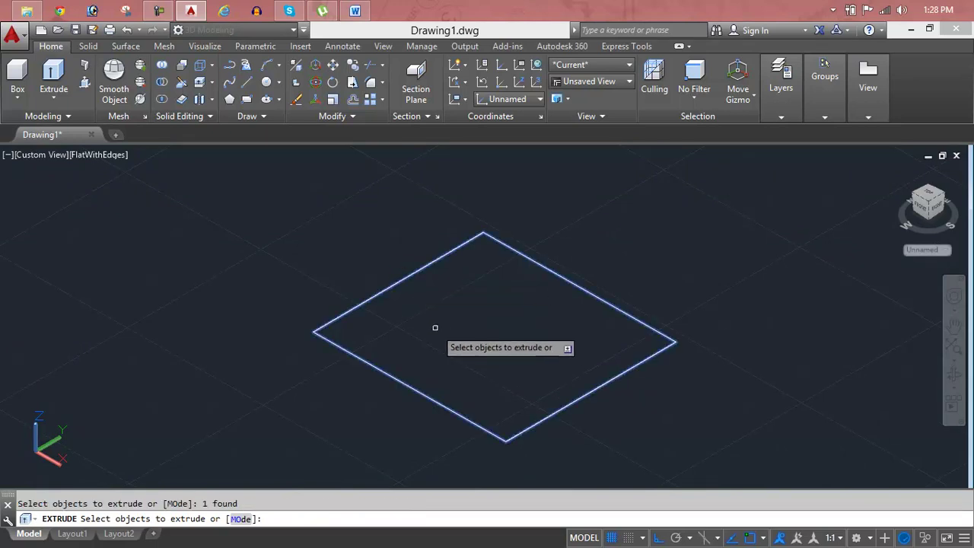
key(Return)
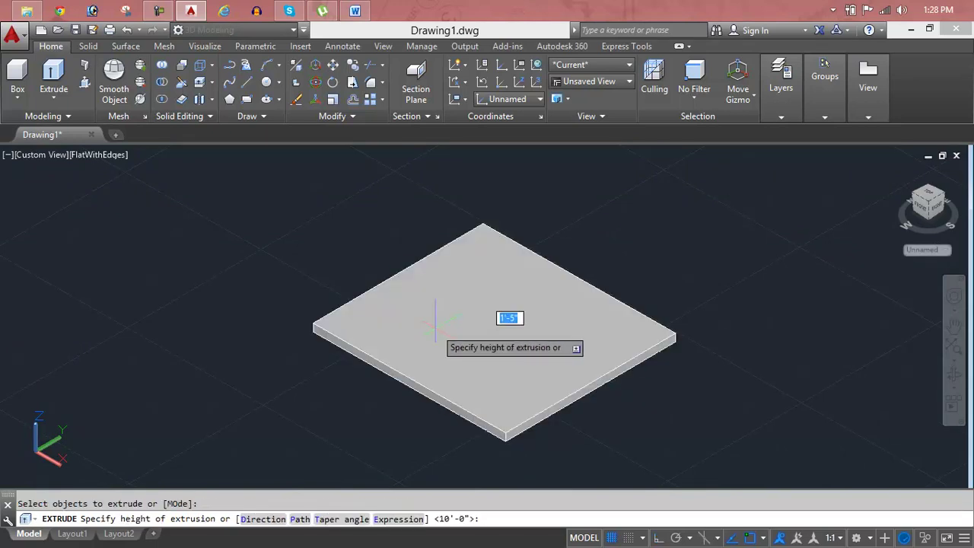
text(e)
key(Return)
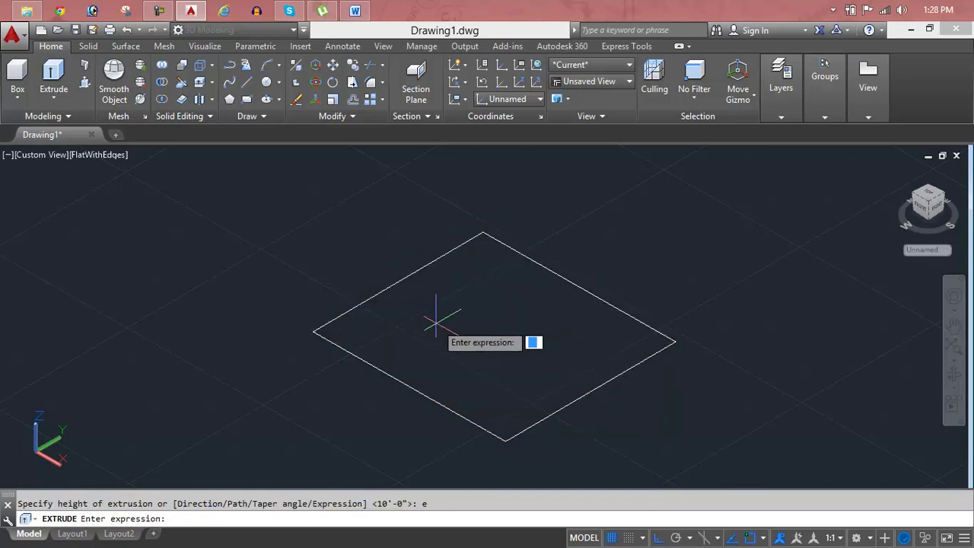
text(15)
key(Return)
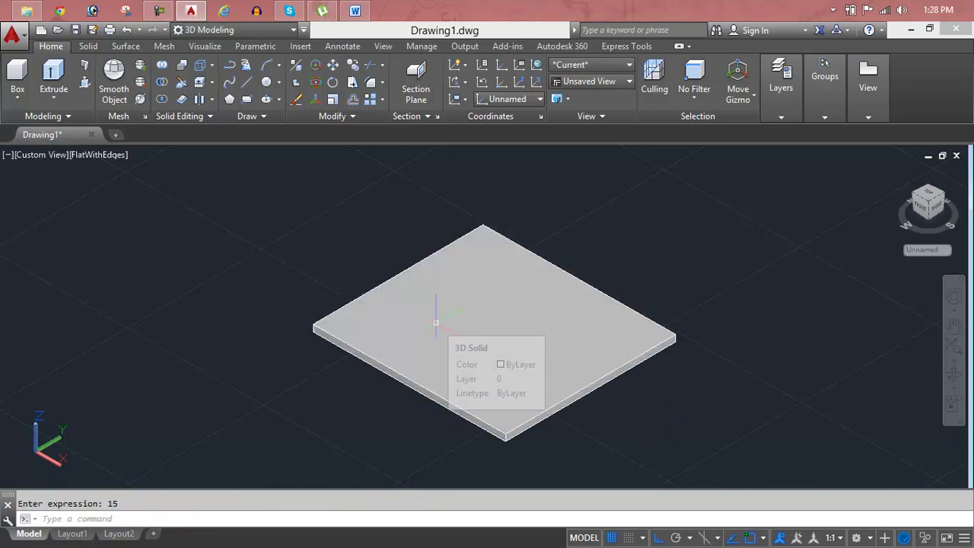
scroll(559, 426, up, 4)
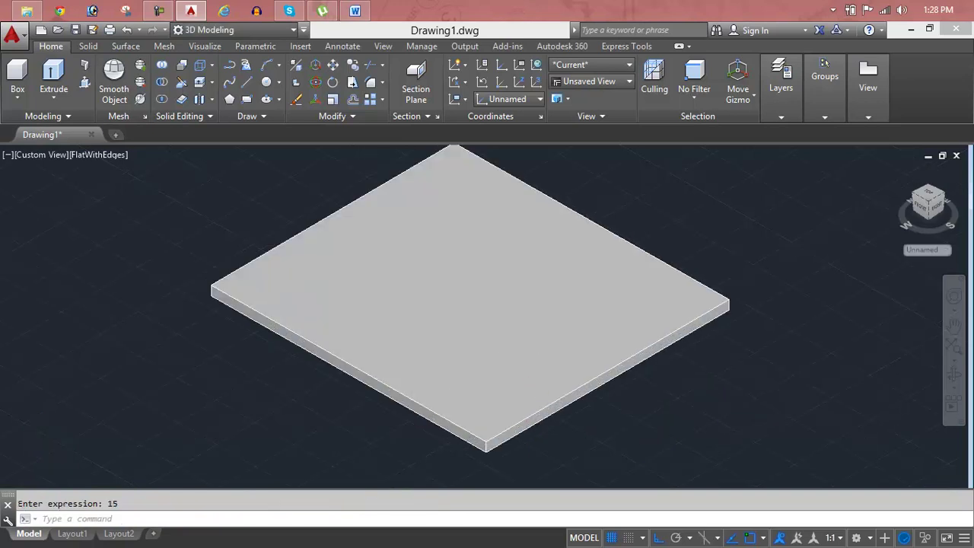
scroll(550, 415, down, 4)
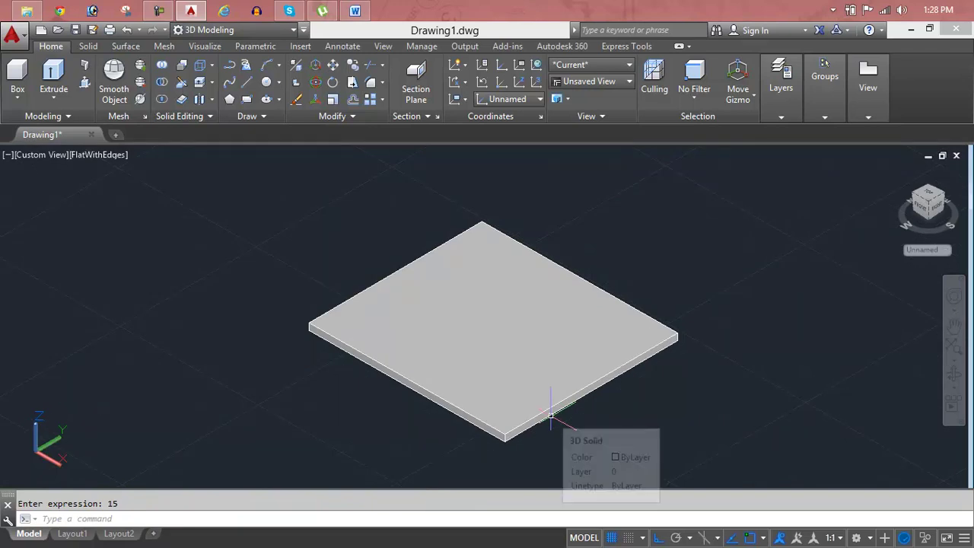
click(585, 386)
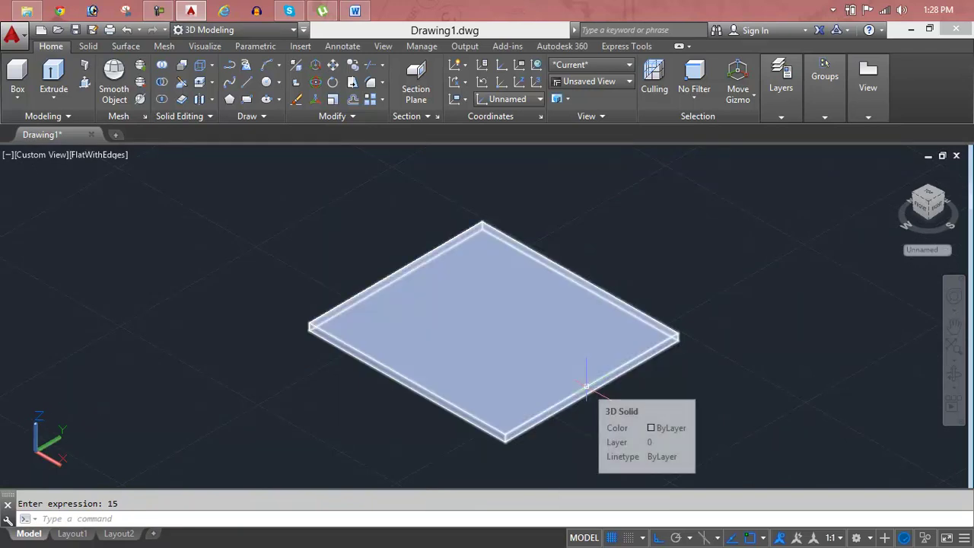
key(Escape)
scroll(586, 372, down, 2)
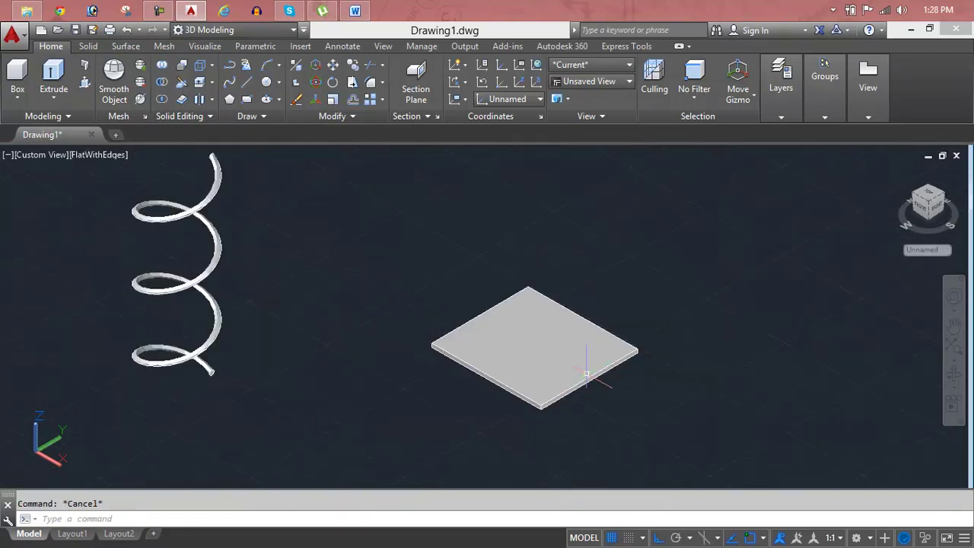
- Erase the slab with a window selection
scroll(586, 373, down, 1)
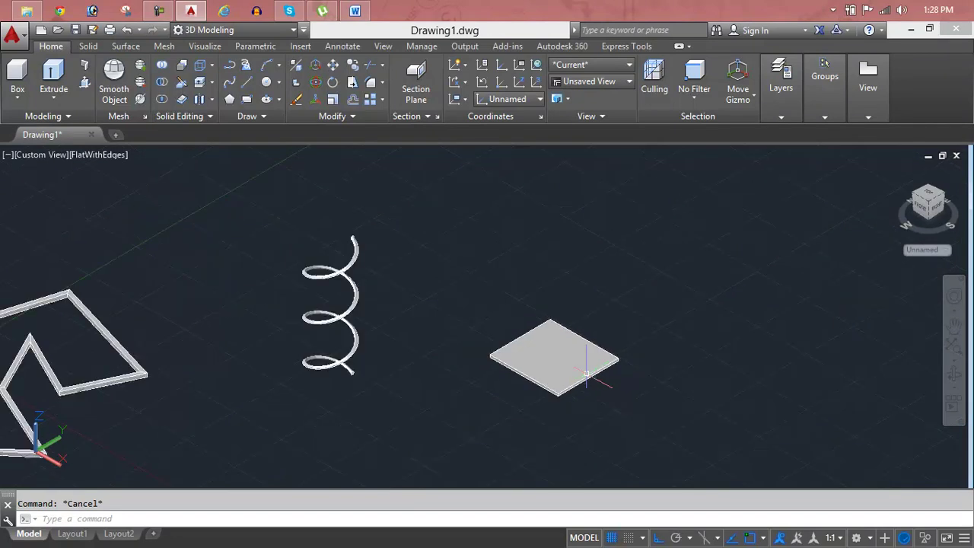
scroll(585, 374, down, 1)
scroll(582, 371, down, 1)
scroll(582, 371, up, 2)
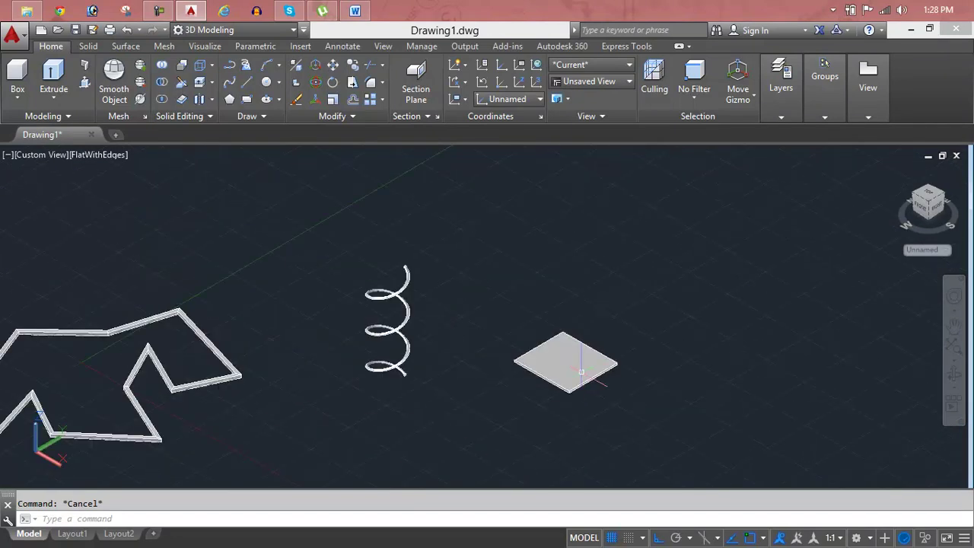
click(678, 317)
click(540, 374)
key(Delete)
- Erase the coiled spring and zigzag sweep, then check for leftover objects
scroll(545, 361, down, 2)
scroll(559, 327, down, 1)
click(570, 308)
click(206, 401)
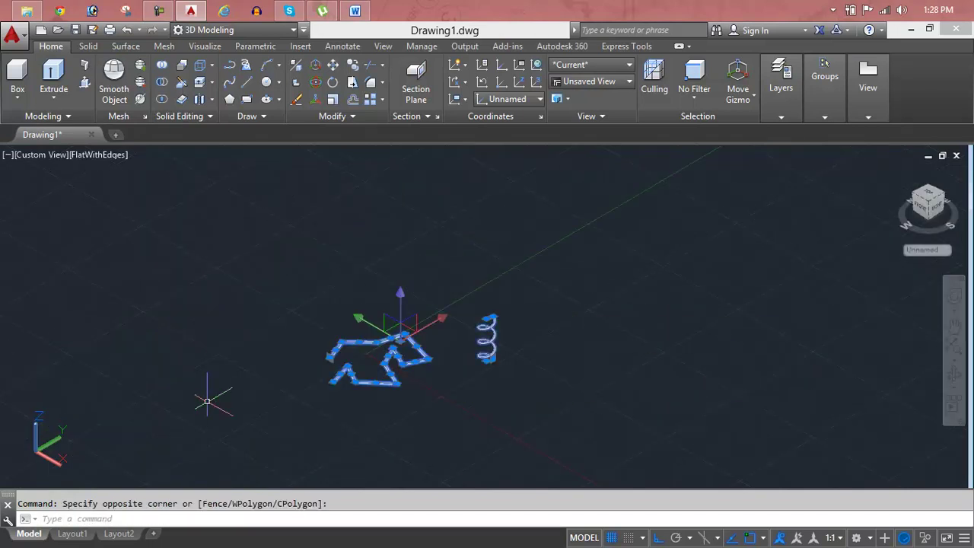
key(Delete)
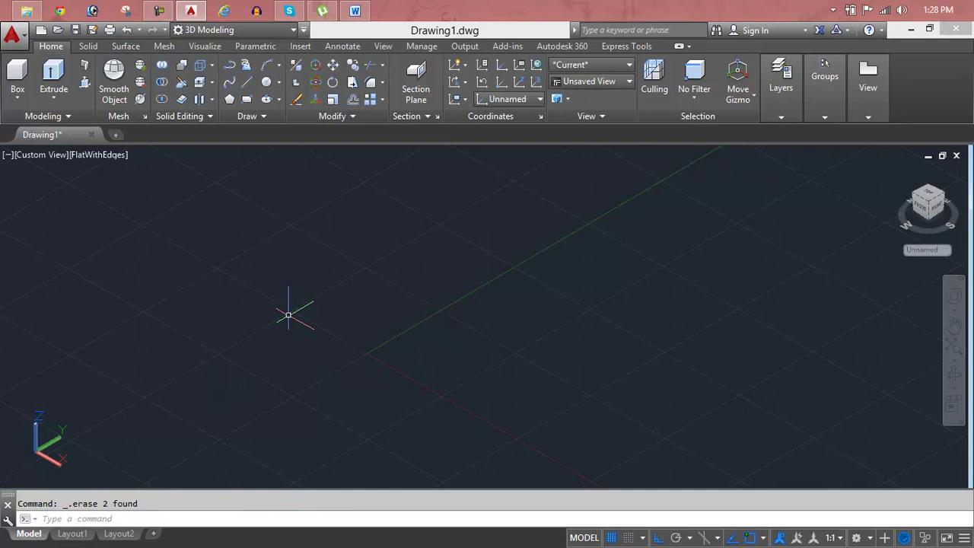
key(Escape)
click(520, 394)
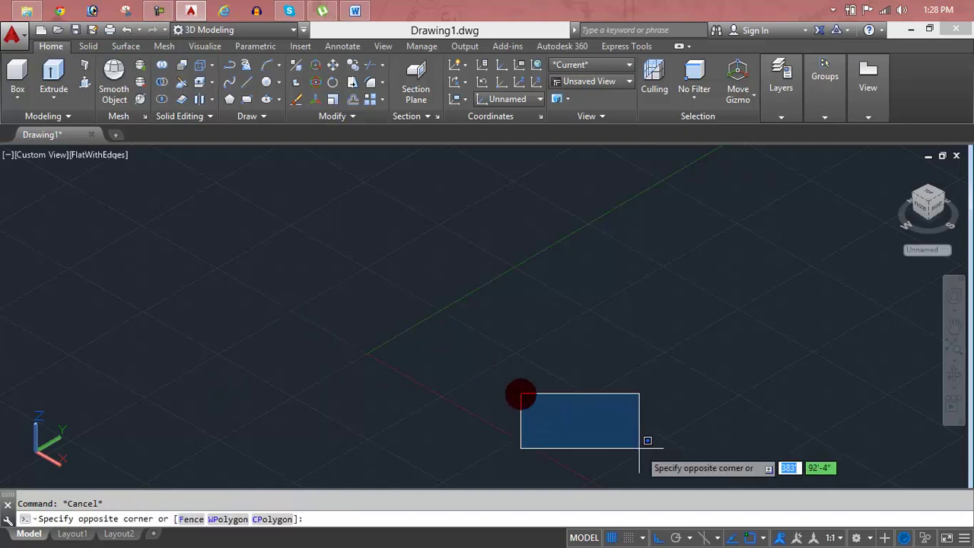
click(418, 374)
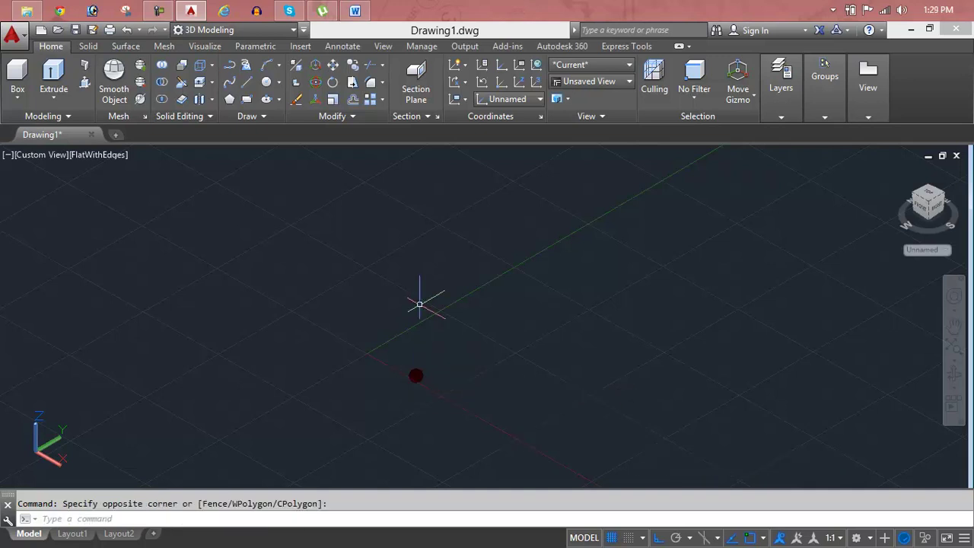